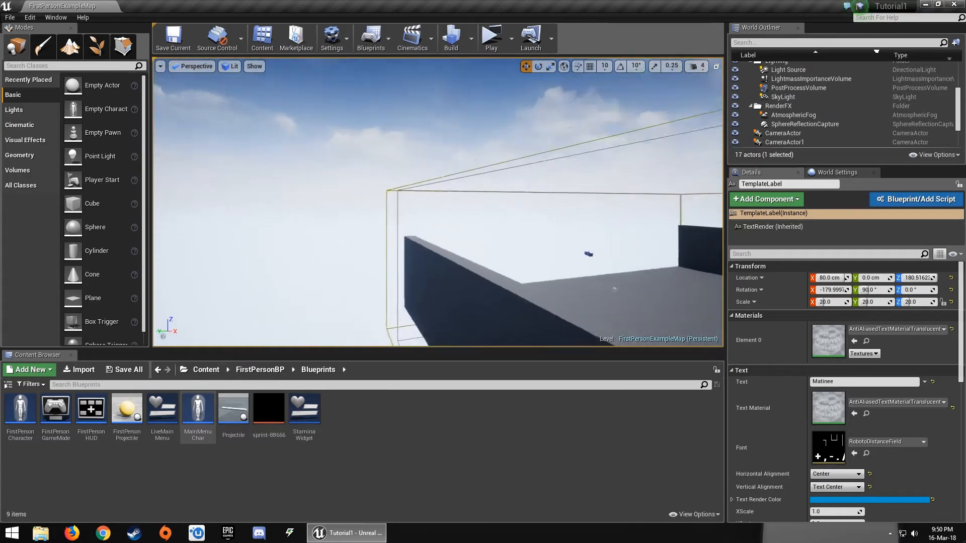
- Run the level in a standalone preview to watch the existing camera animation, and stop it
right_click_drag(437, 201, 470, 224)
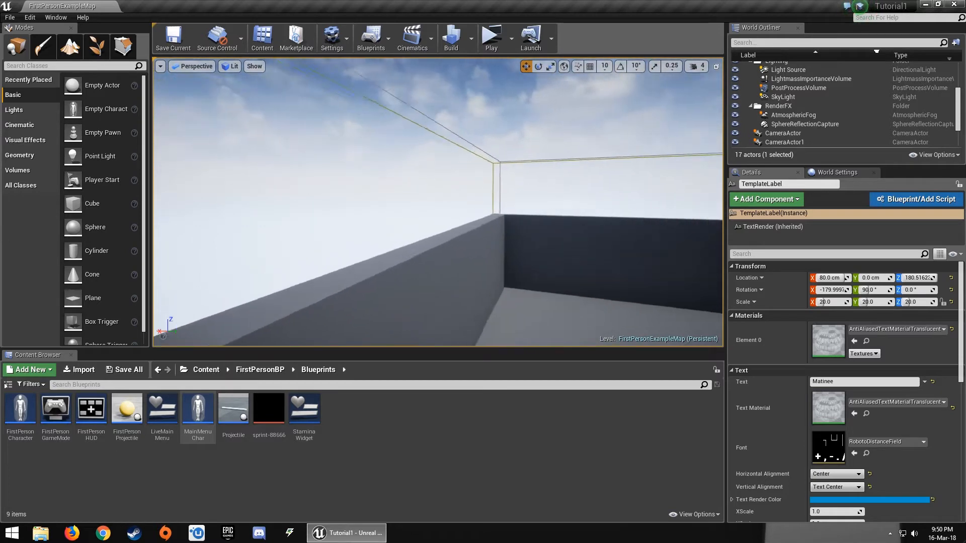
key("alt+p")
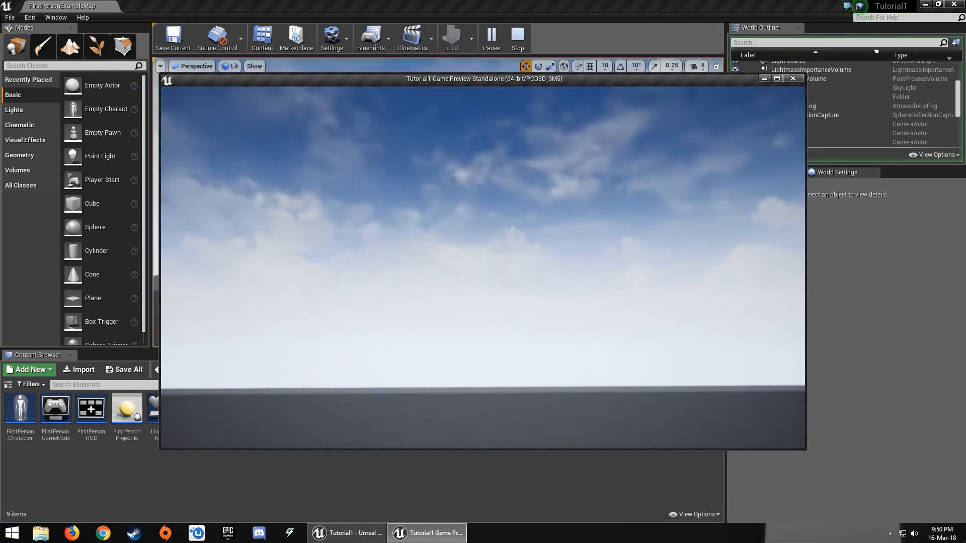
key("Escape")
- Add a new legacy Matinee actor to the level, maximize its editor window and minimize it
right_click_drag(483, 194, 654, 201)
right_click_drag(473, 162, 471, 162)
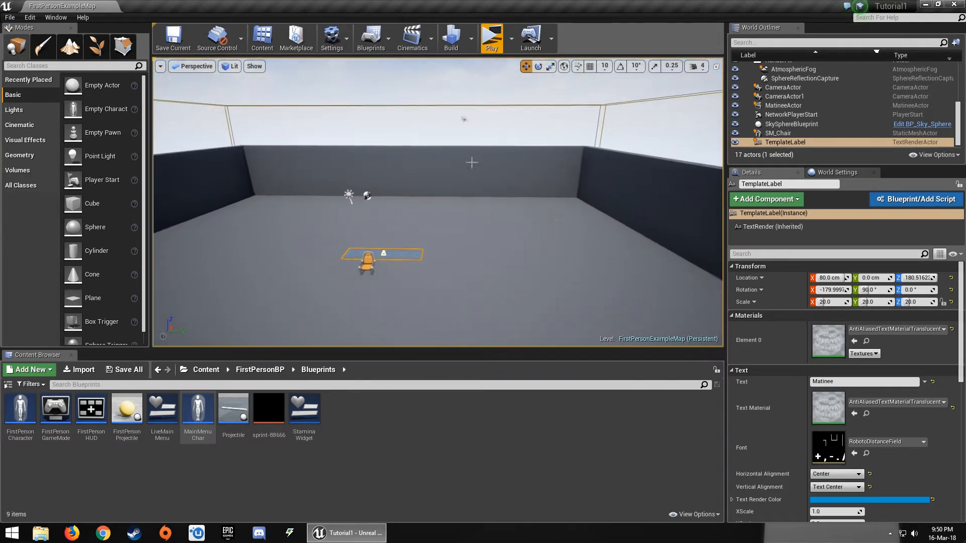
left_click(432, 38)
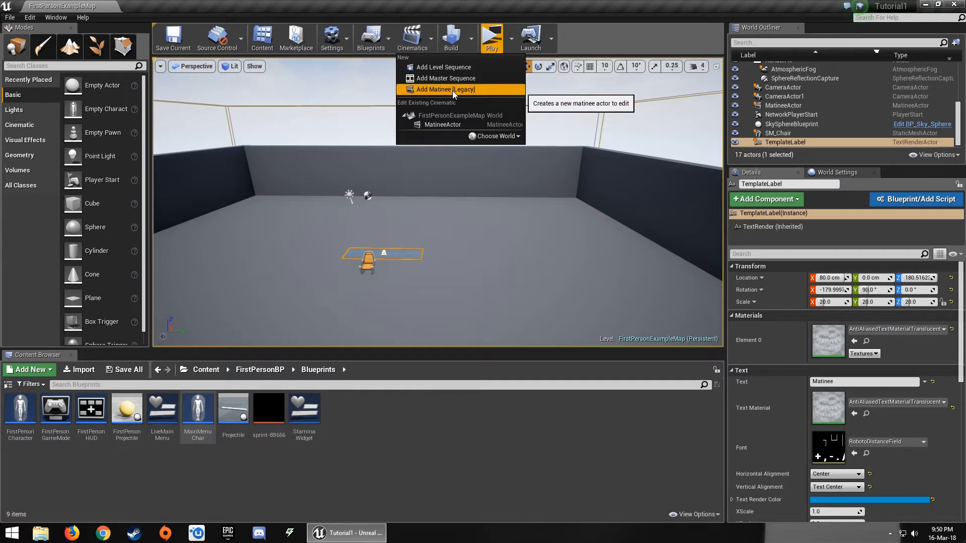
left_click(452, 91)
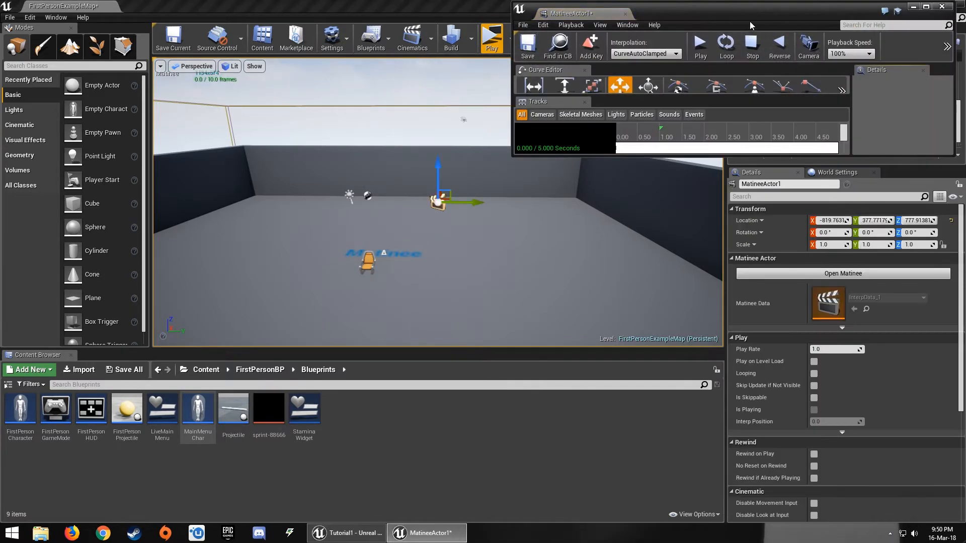
double_click(746, 19)
left_click(926, 4)
- Try to open the existing MatineeActor's sequence in Matinee
right_click_drag(389, 170, 386, 170)
double_click(783, 105)
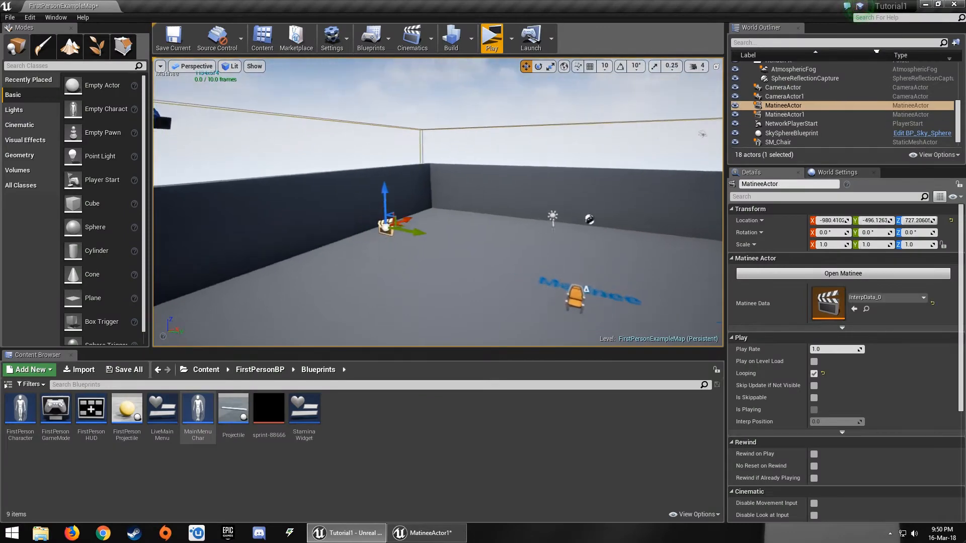
left_click(834, 274)
left_click(521, 290)
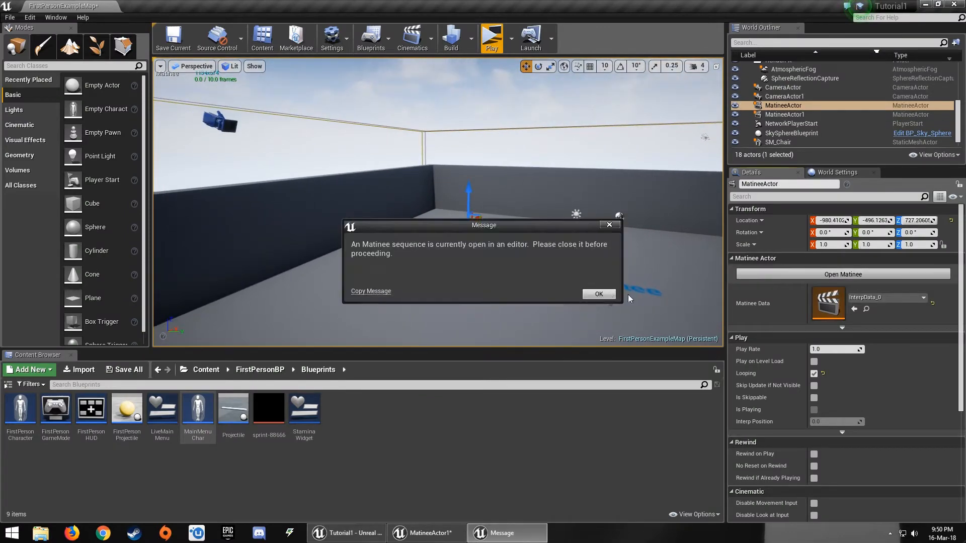
left_click(598, 294)
- Close the new Matinee's editor window and open the existing MatineeActor's sequence in Matinee
left_click(417, 533)
right_click(417, 533)
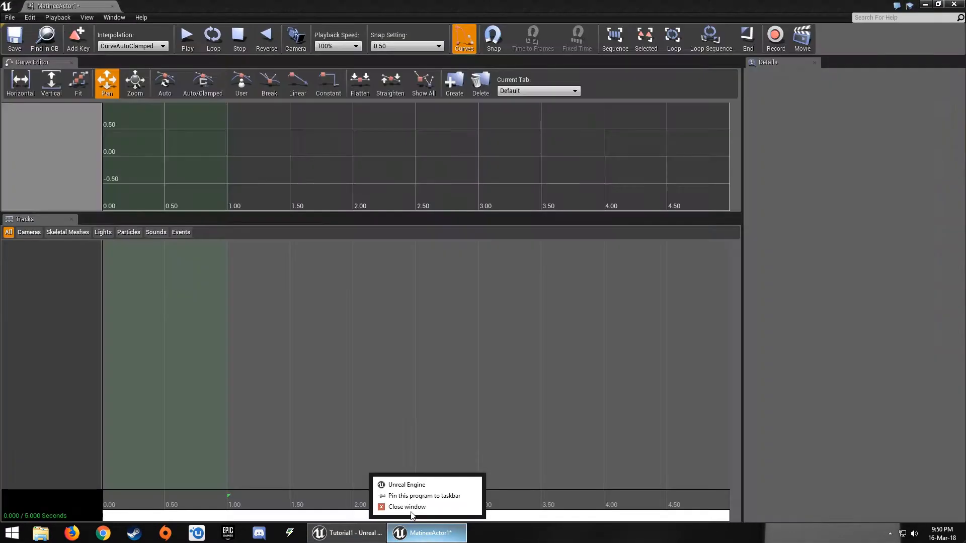
left_click(412, 507)
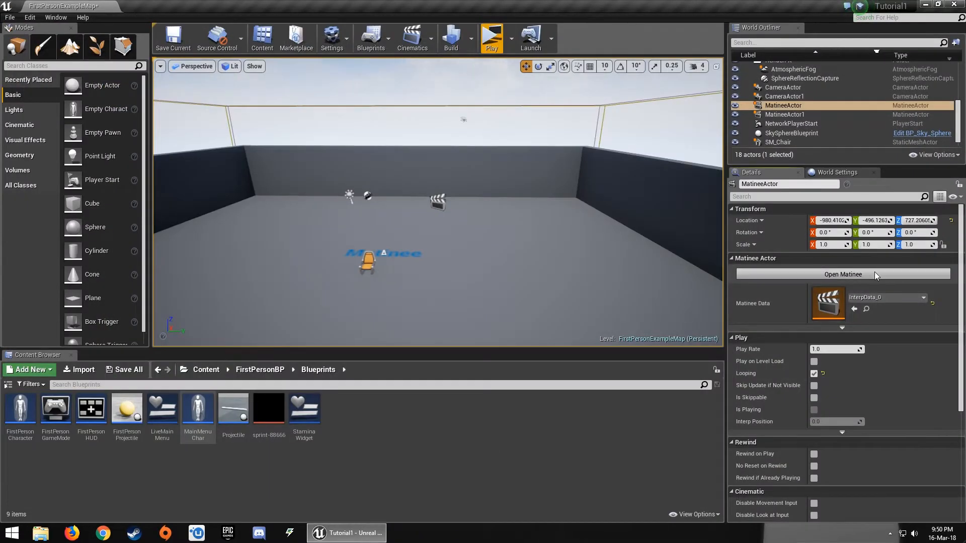
left_click(874, 273)
left_click(543, 291)
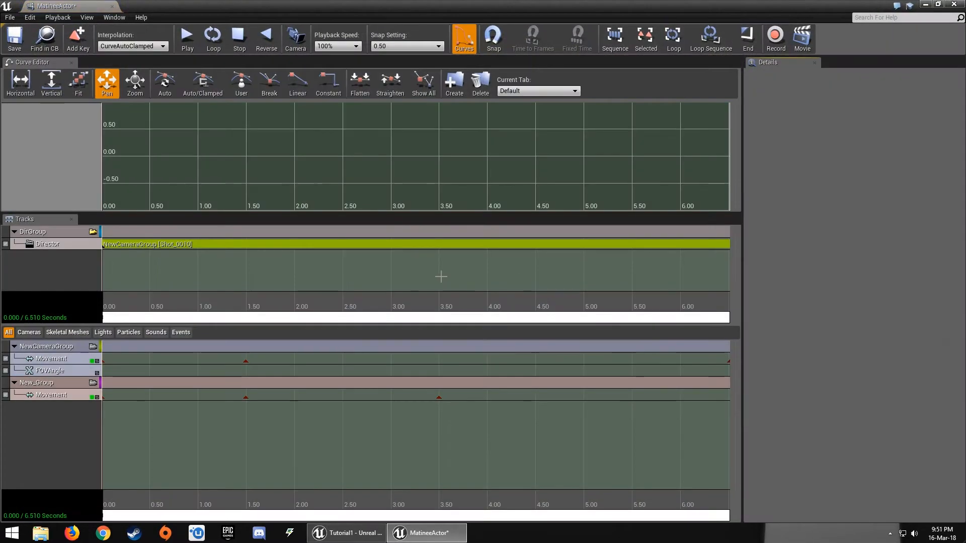
- Examine the movement keys and the Director track of the existing Matinee sequence, and close its editor
scroll(322, 374, "up", 1)
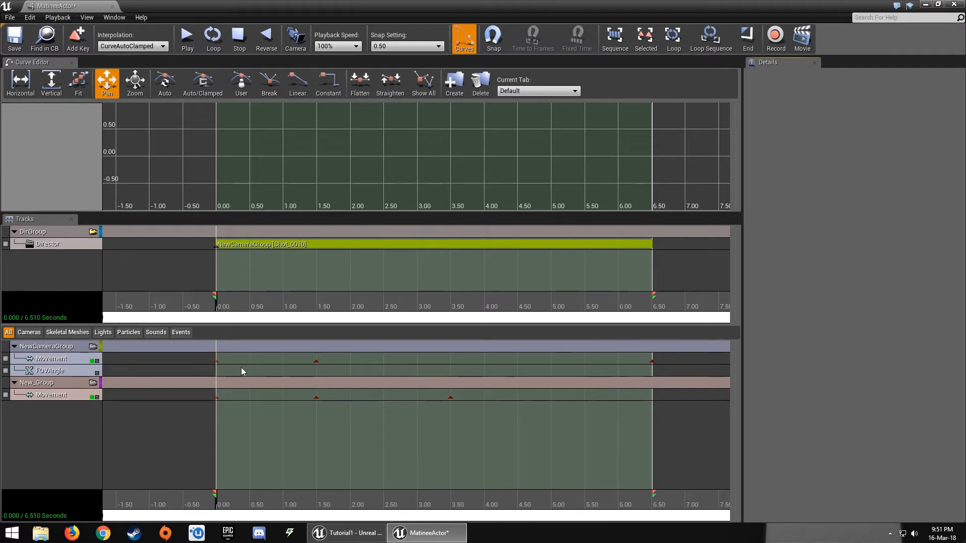
left_click(314, 362)
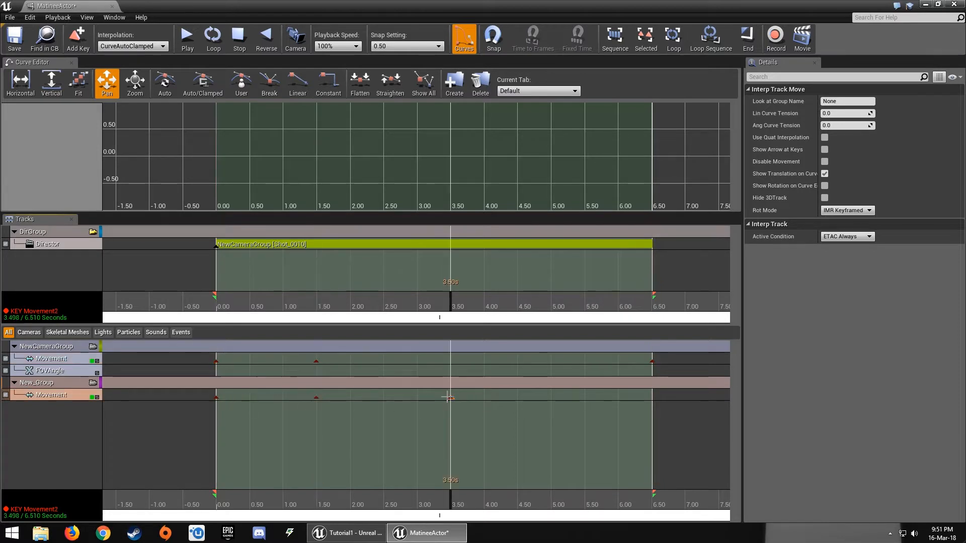
left_click(70, 246)
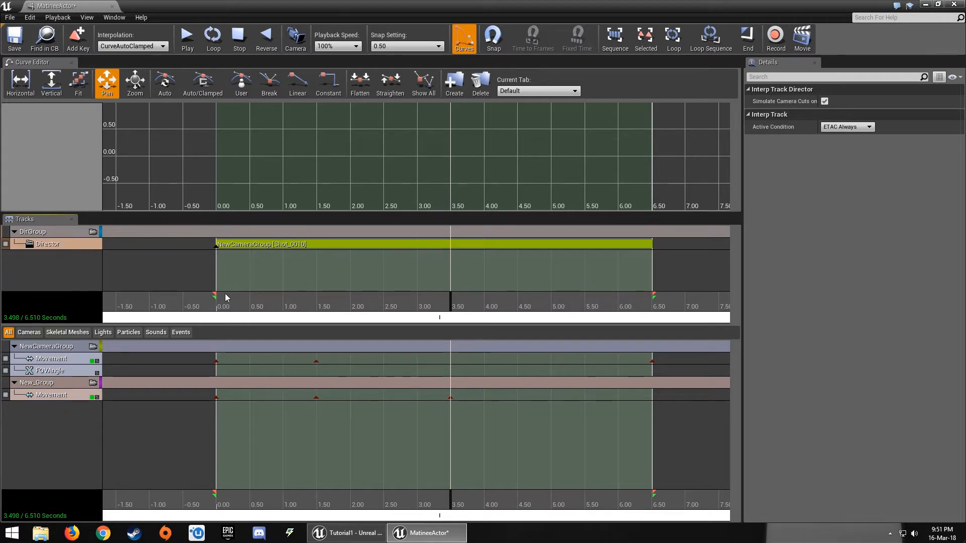
left_click(957, 5)
- Select MatineeActor1 in the level and open its empty sequence in Matinee
right_click_drag(474, 134, 427, 166)
left_click(496, 168)
right_click_drag(496, 168, 518, 128)
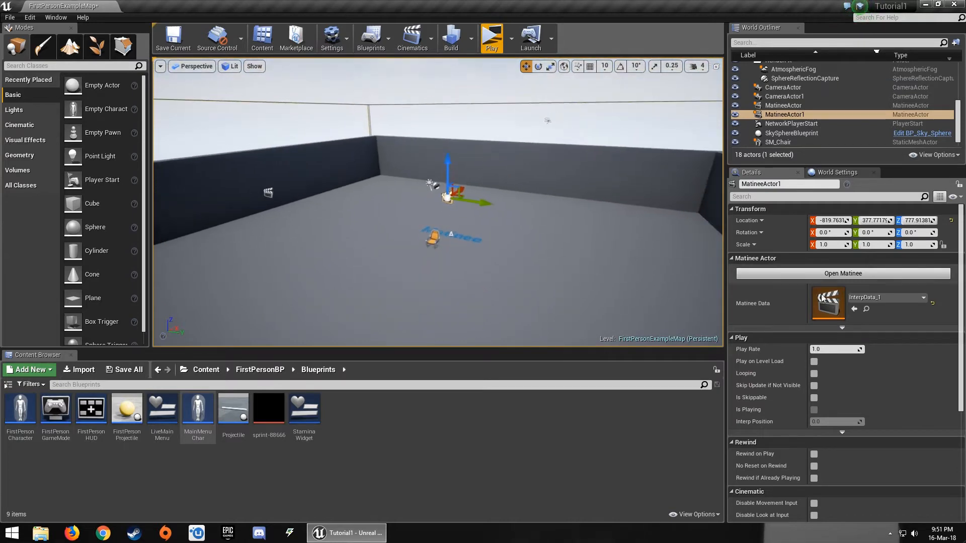
left_click(873, 273)
left_click(536, 289)
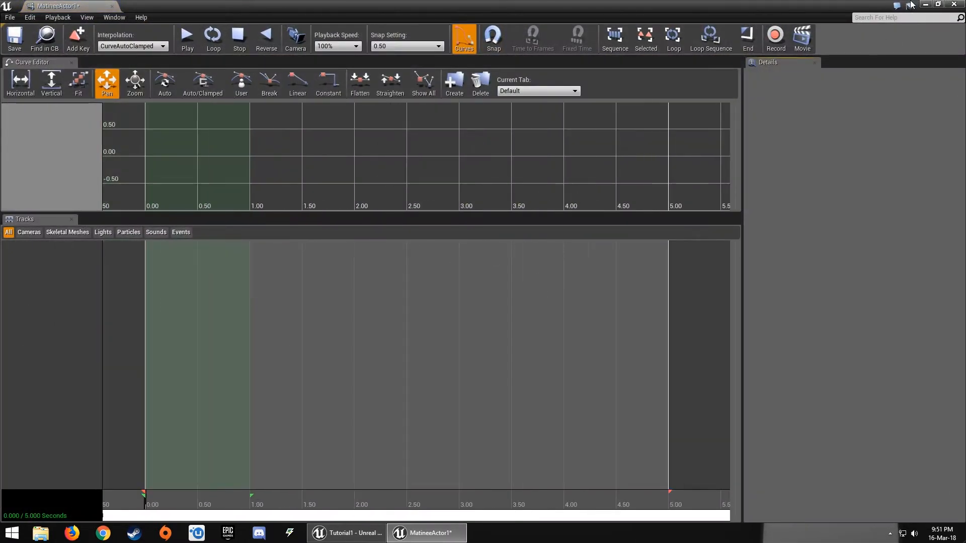
- Frame the viewport facing the chair and add a new camera group with the default name to the MatineeActor1 sequence
left_click(926, 4)
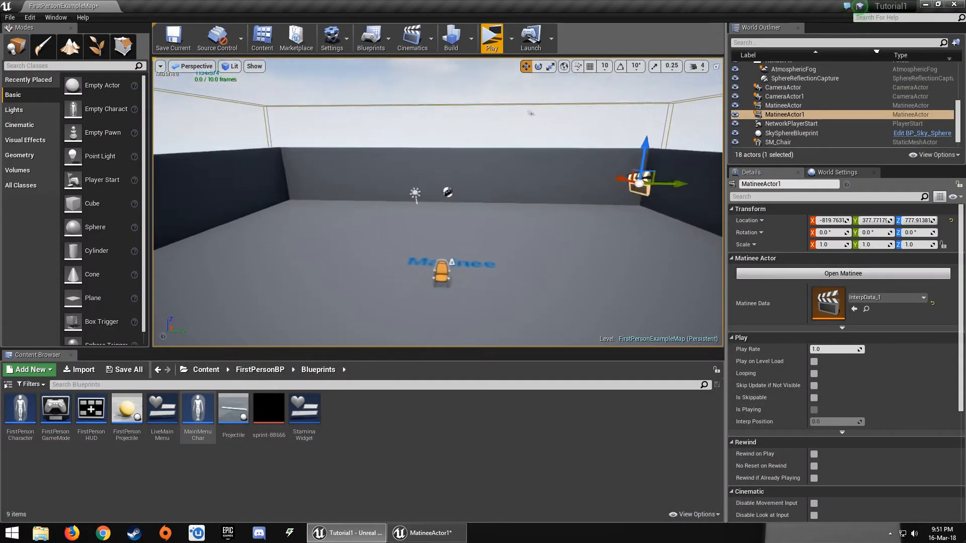
right_click_drag(438, 201, 436, 176)
left_click(430, 532)
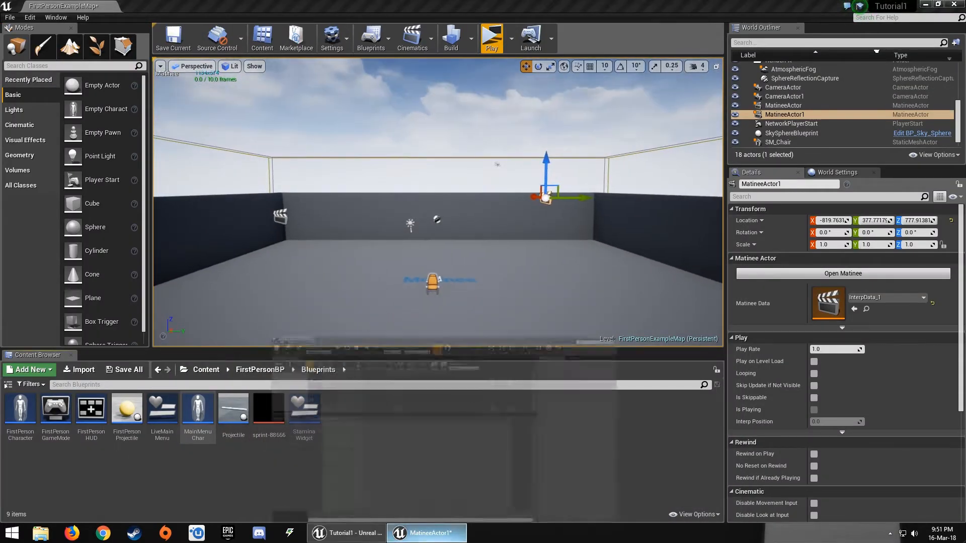
right_click(21, 298)
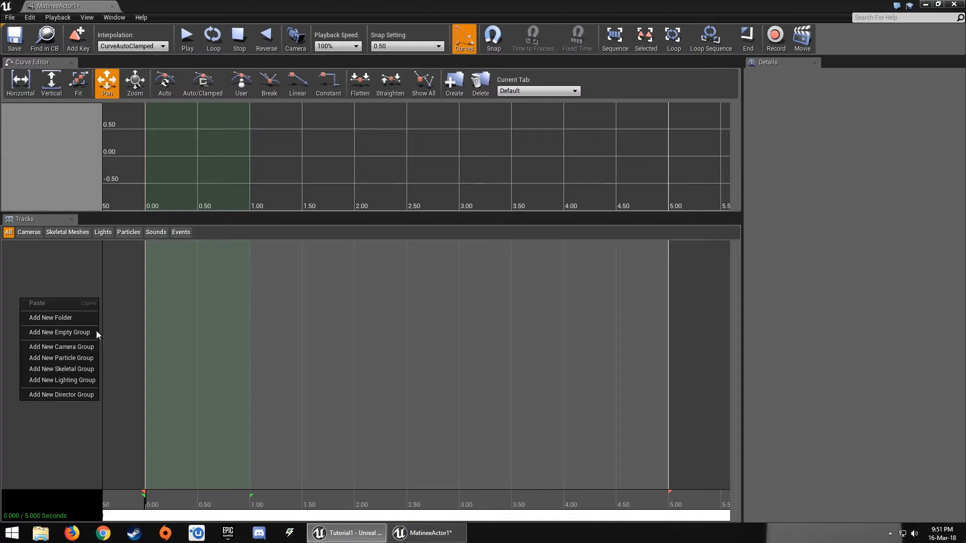
left_click(82, 346)
key("Return")
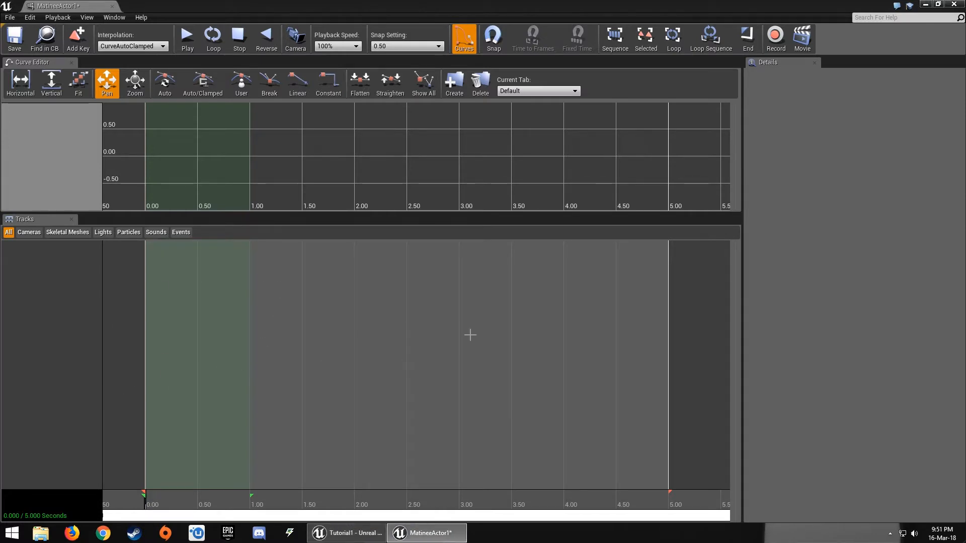
left_click(938, 6)
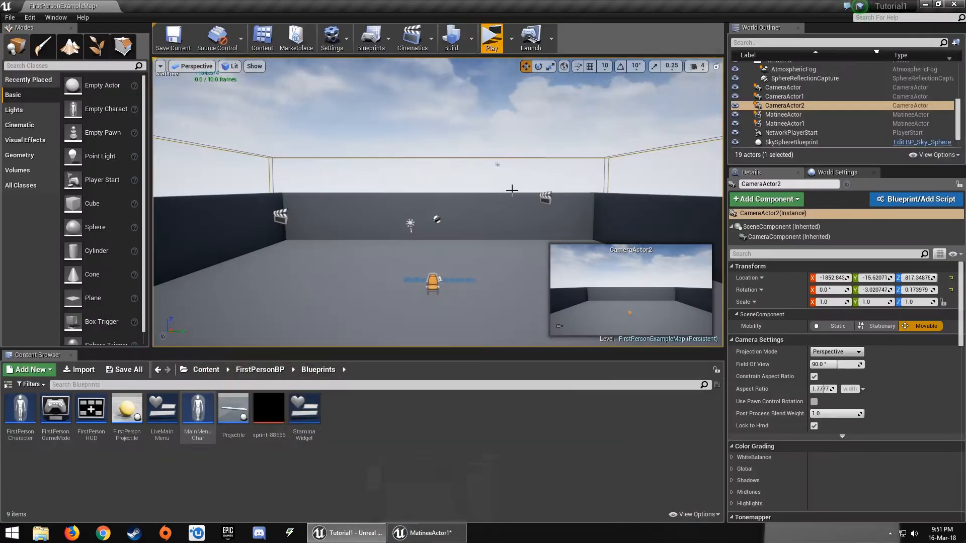
- Delete the old MatineeActor from the level, closing the open Matinee editor window to allow it
mouse_move(438, 201)
right_mouse_down()
mouse_move(403, 204)
mouse_move(508, 211)
mouse_move(423, 212)
mouse_move(442, 209)
right_mouse_up()
left_click(428, 213)
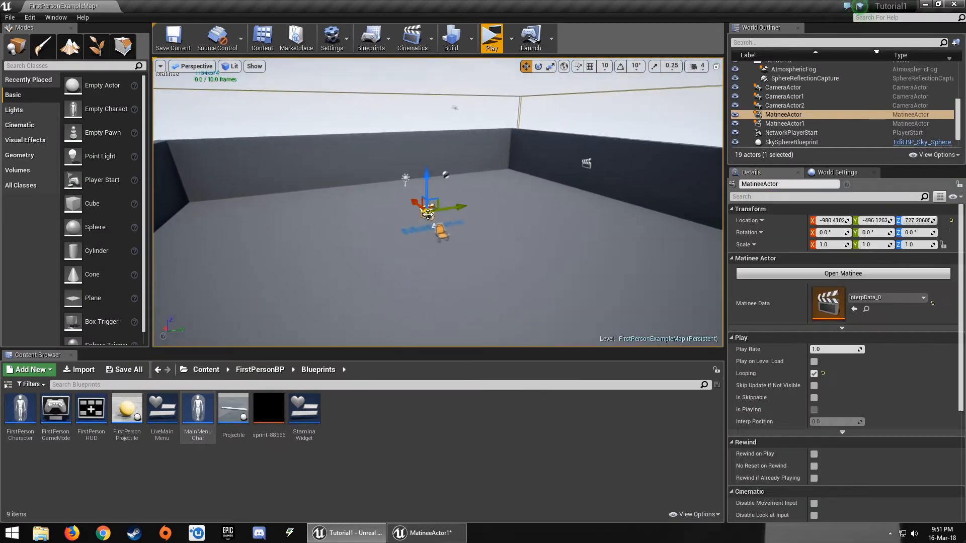
key("Delete")
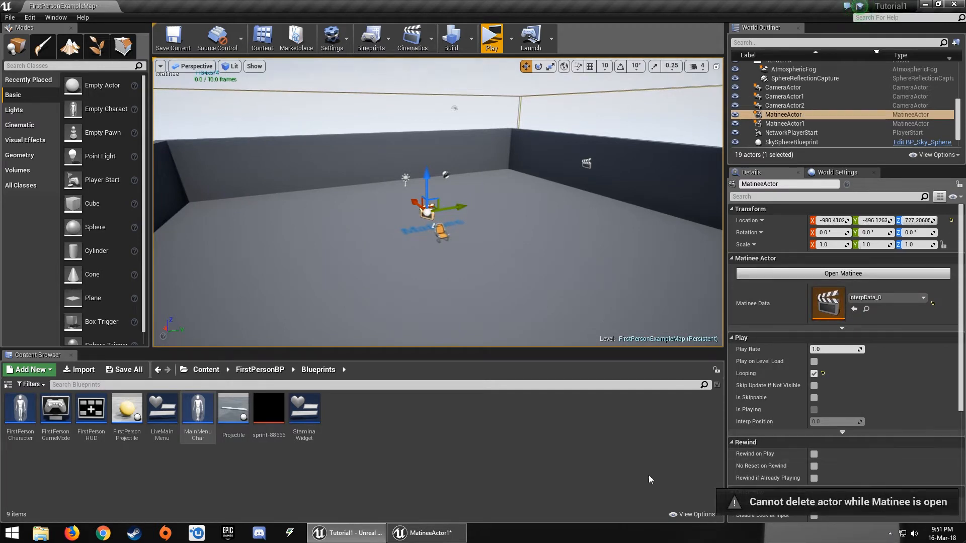
right_click(460, 537)
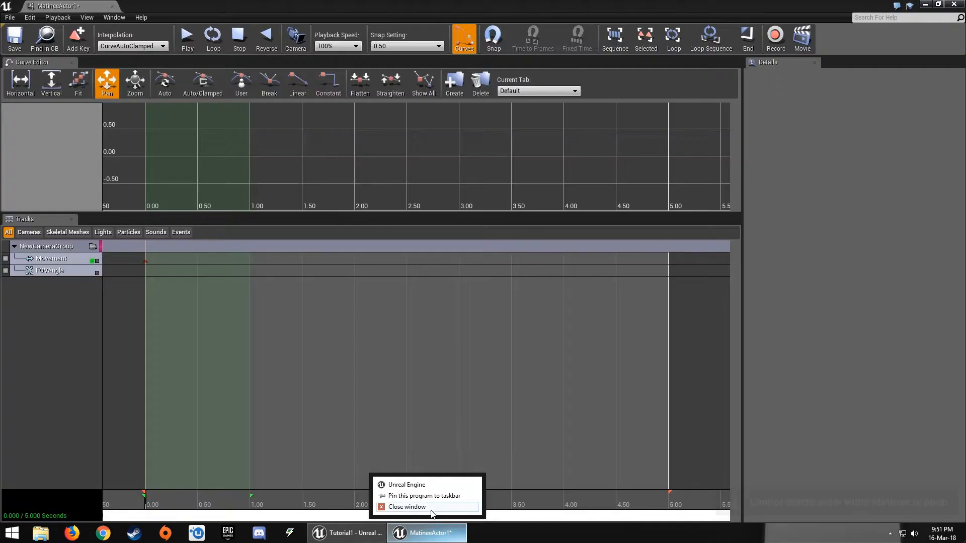
left_click(398, 507)
right_click_drag(429, 191, 391, 188)
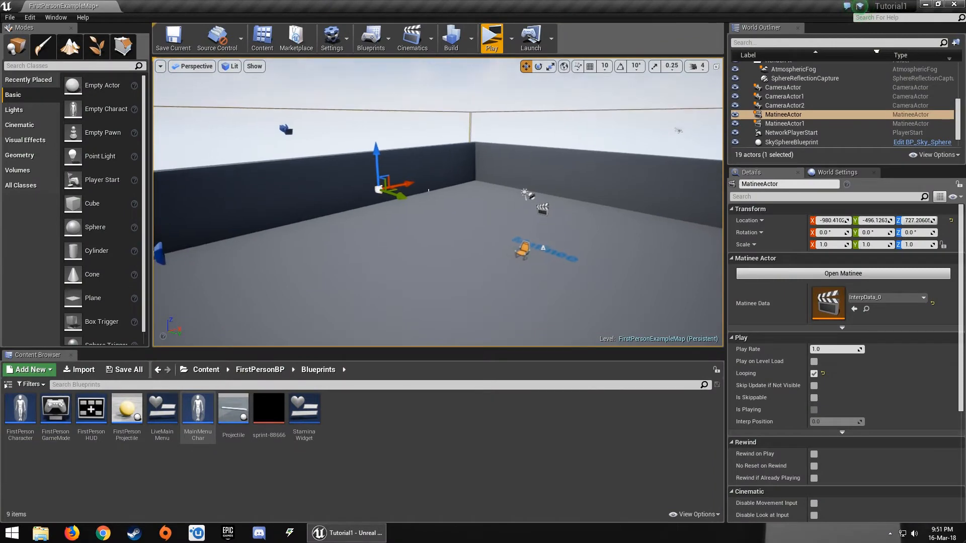
key("Delete")
left_click(554, 318)
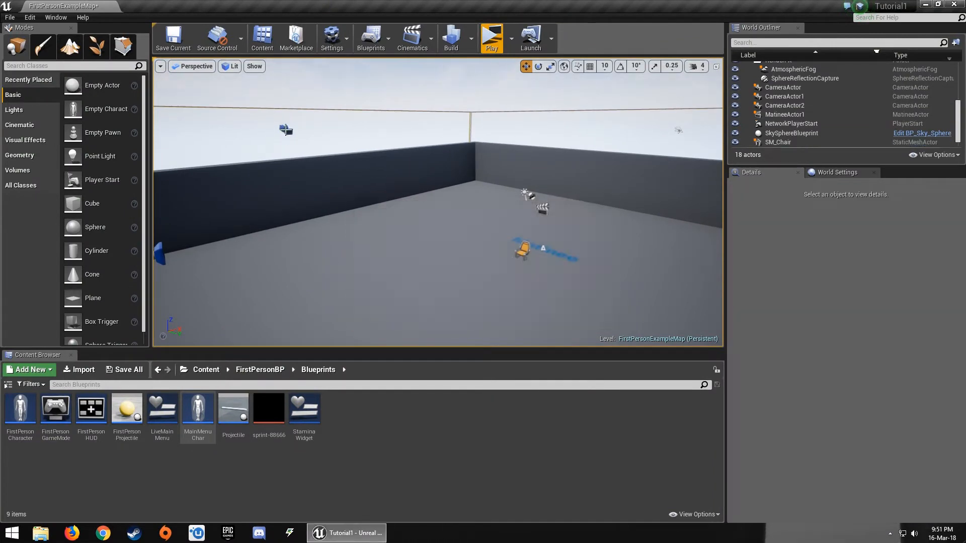
- Delete the two old cameras, CameraActor1 and CameraActor, from the level
left_click(286, 130)
right_click_drag(286, 130, 240, 142)
key("Delete")
left_click(319, 207)
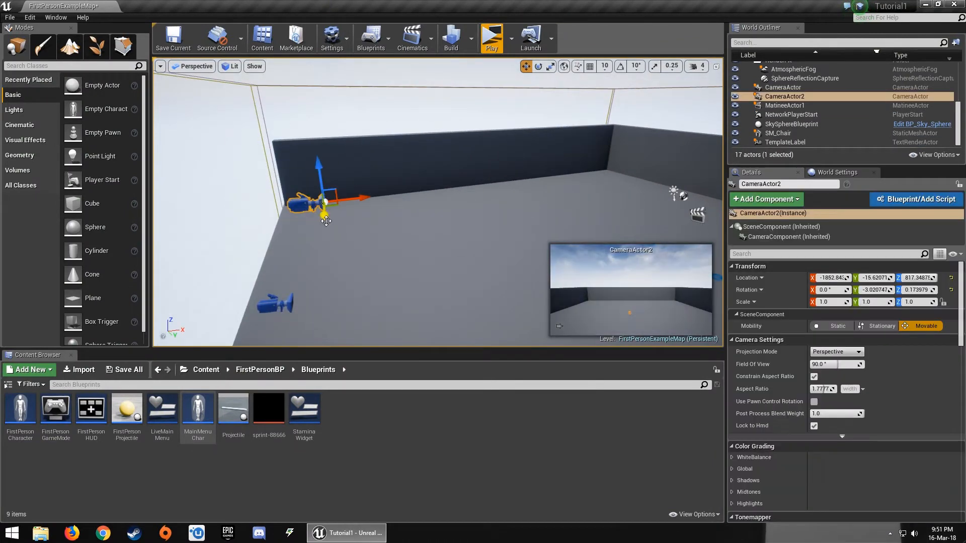
left_click(274, 304)
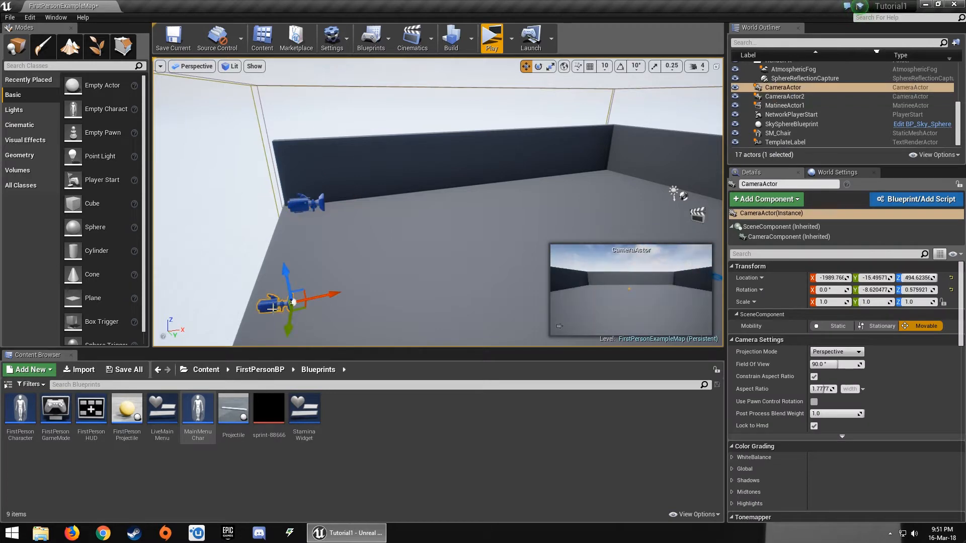
key("Delete")
- Reopen MatineeActor1 in Matinee, select NewCameraGroup and check its camera in the level viewport
right_click_drag(347, 246, 403, 244)
left_click(519, 215)
left_click(843, 273)
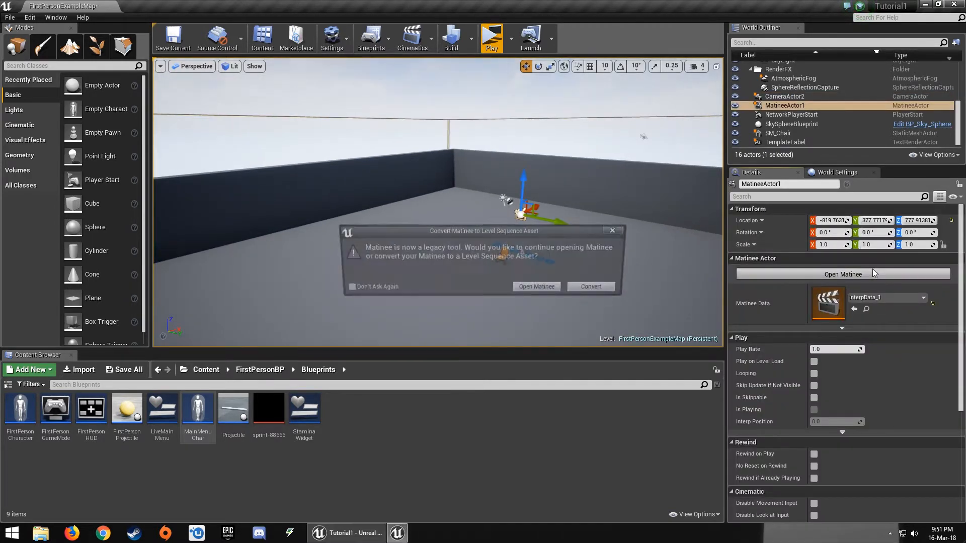
left_click(539, 292)
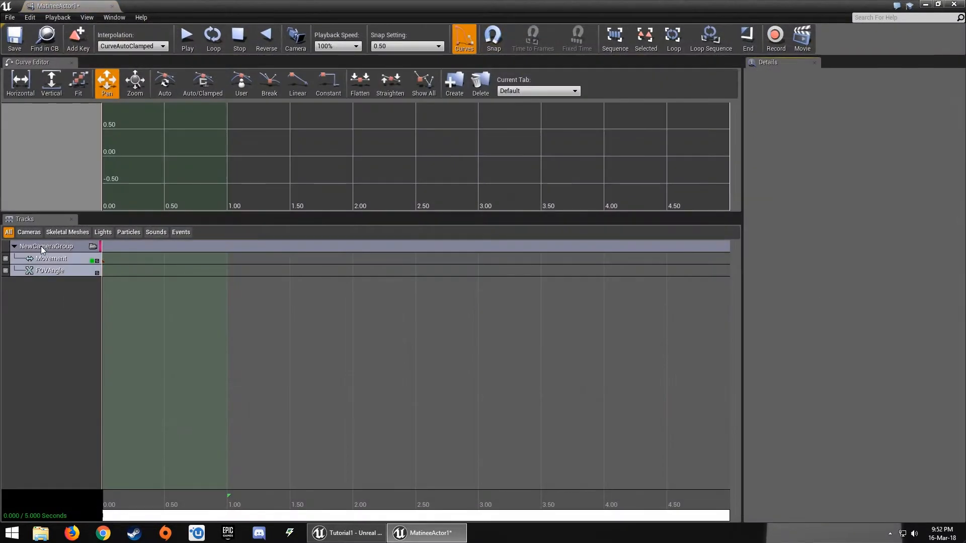
left_click(42, 250)
left_click(927, 5)
right_click_drag(643, 136, 710, 143)
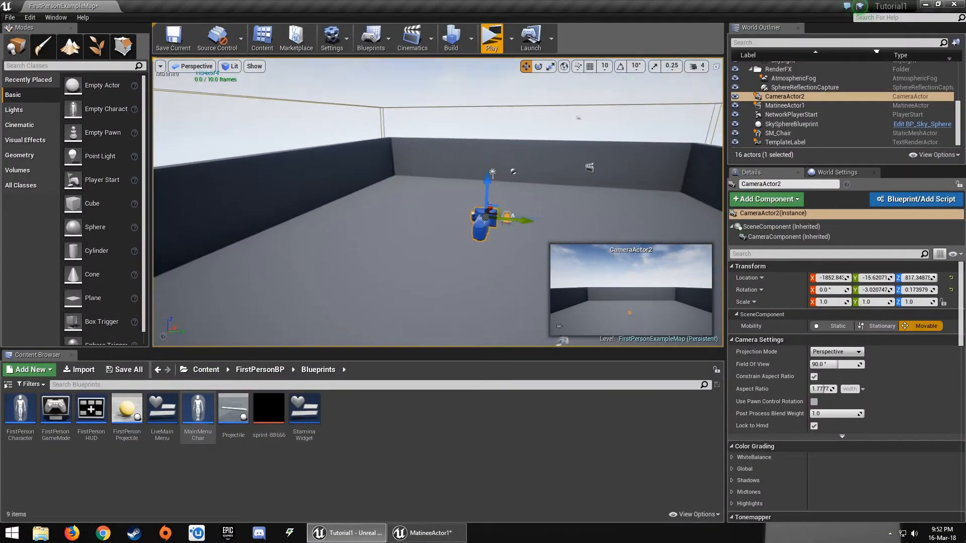
left_click(427, 533)
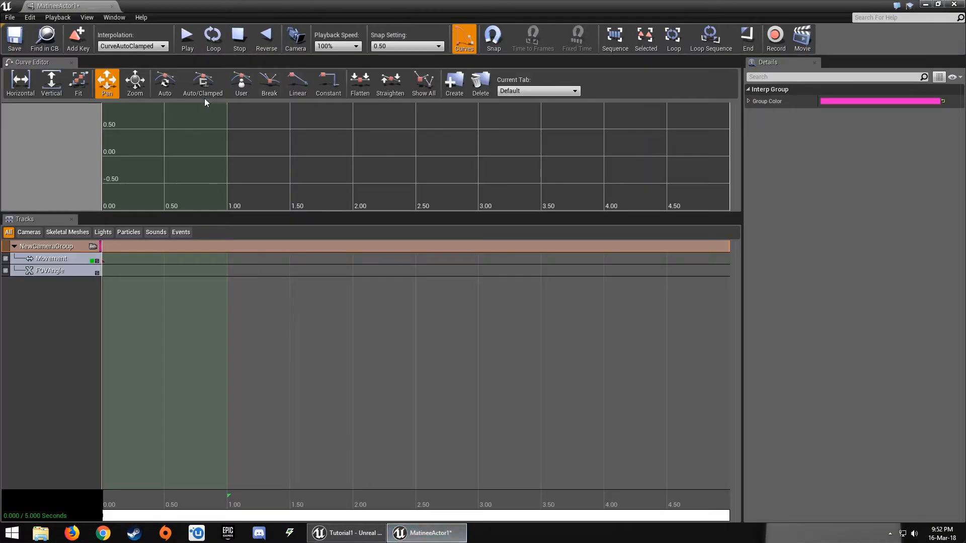
- Extend the end of the green loop section to about 4.2 seconds and scrub the sequence's time position
left_click_drag(231, 496, 628, 497)
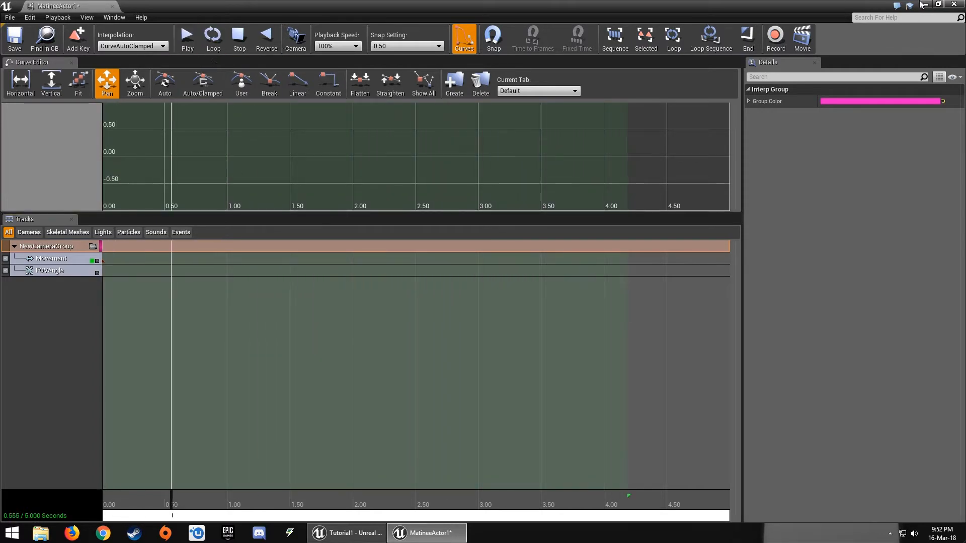
left_click(924, 5)
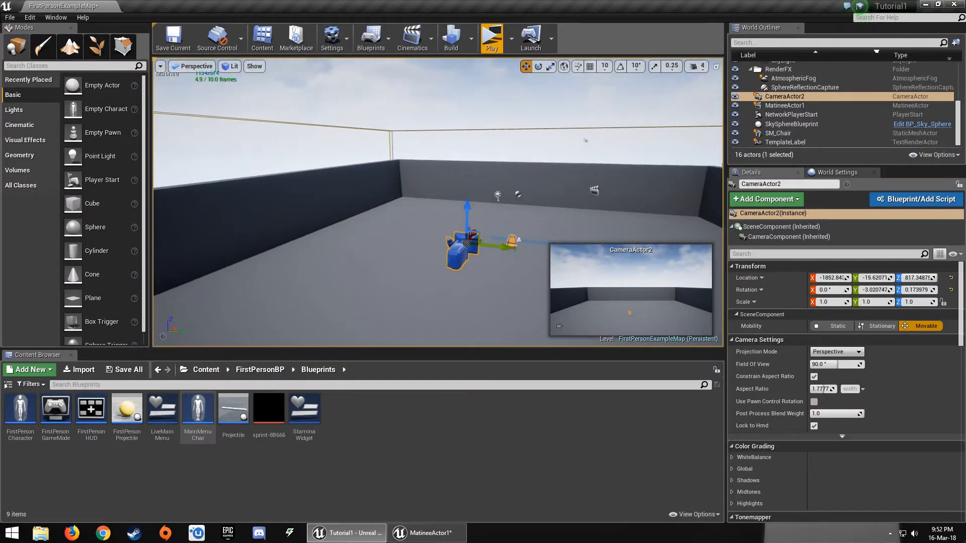
right_click_drag(449, 172, 720, 173)
left_click(439, 537)
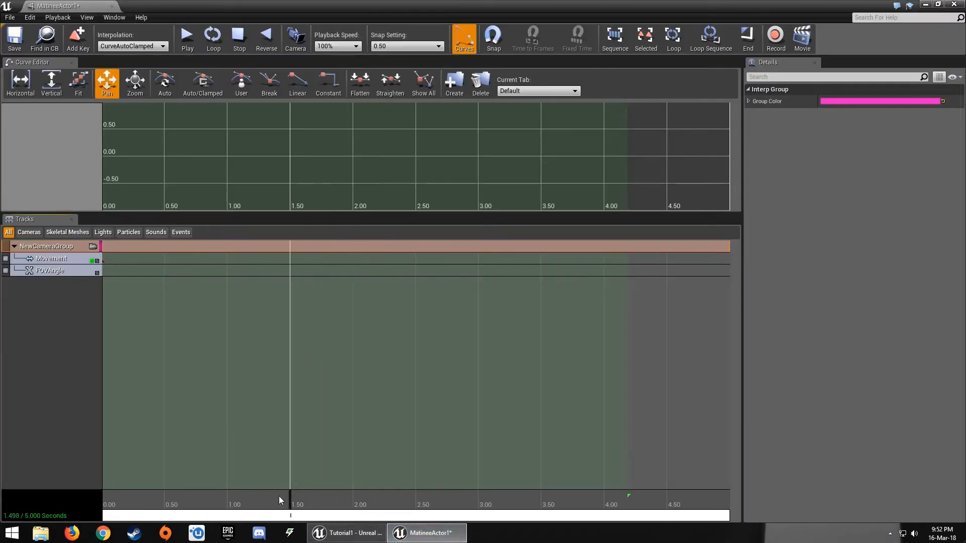
left_click_drag(141, 517, 201, 505)
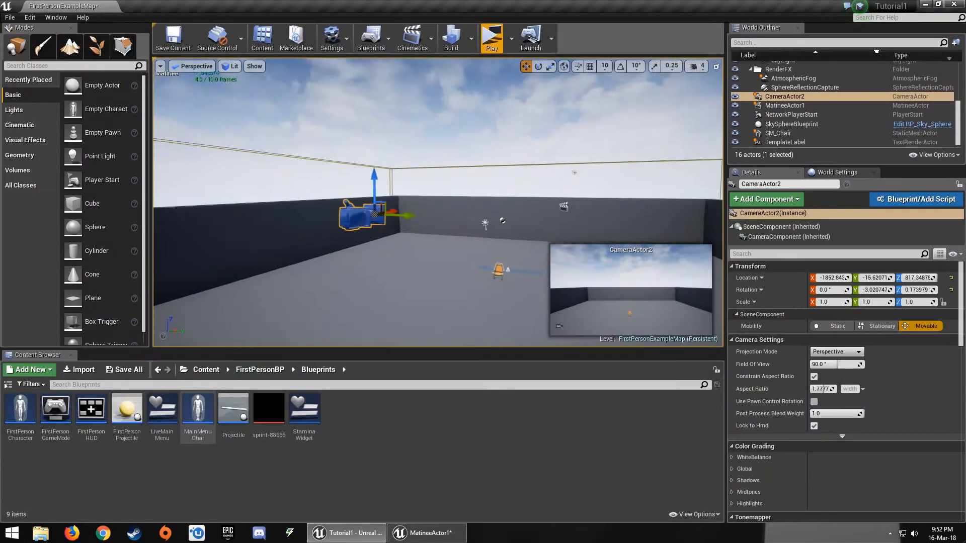
- Move the Matinee sequence's time position to about 1 second and return to the level viewport
right_click_drag(282, 166, 302, 155)
key("w")
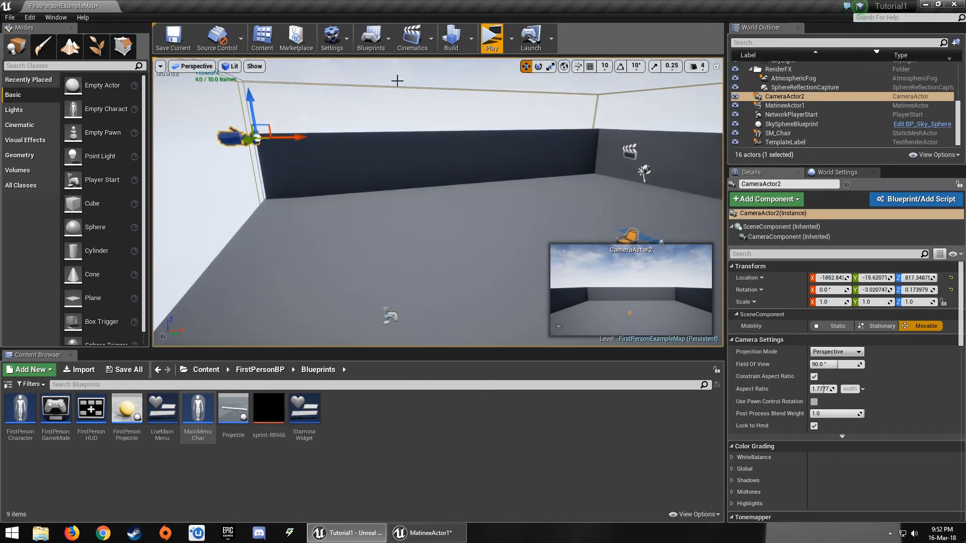
key("r")
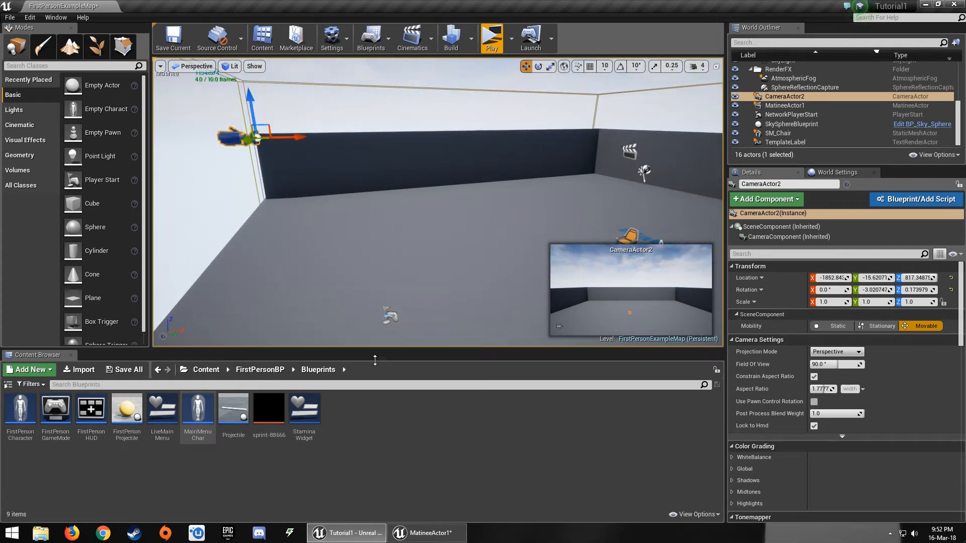
left_click(401, 531)
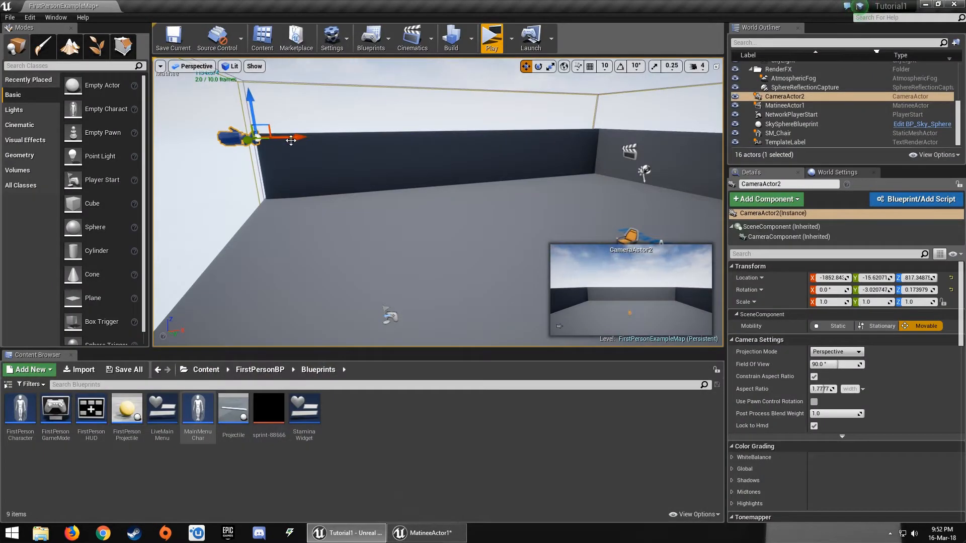
- Move CameraActor2 to about X -526, Z 346 in front of the chair and tilt it down to a pitch of about -16.5 degrees
left_click_drag(291, 140, 390, 106)
right_click_drag(389, 106, 383, 71)
left_click_drag(329, 113, 336, 234)
right_click_drag(336, 234, 342, 271)
left_click_drag(328, 245, 429, 255)
right_click_drag(429, 255, 477, 287)
key("e")
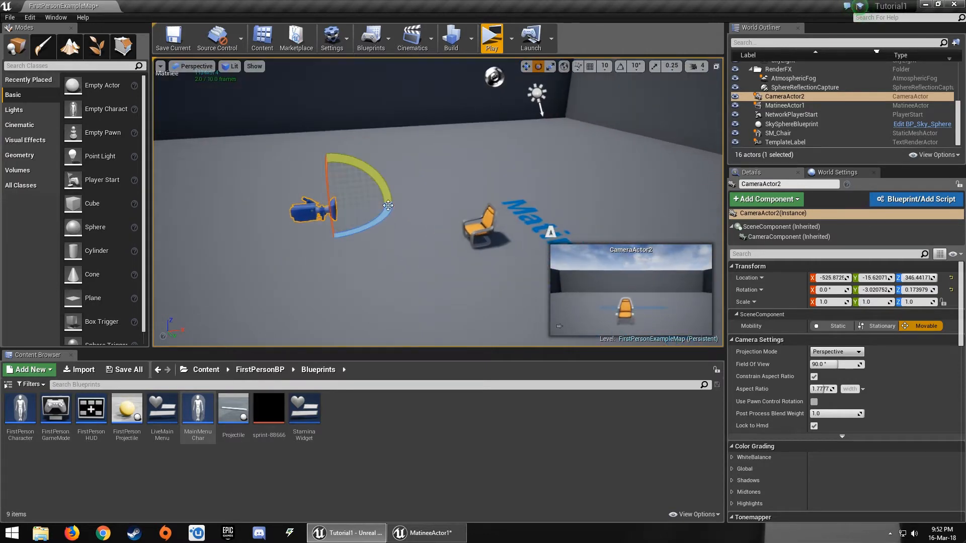
left_click_drag(386, 184, 389, 201)
- Add a key at about 1 second on NewCameraGroup's Movement track to store the camera's new position
left_click(427, 537)
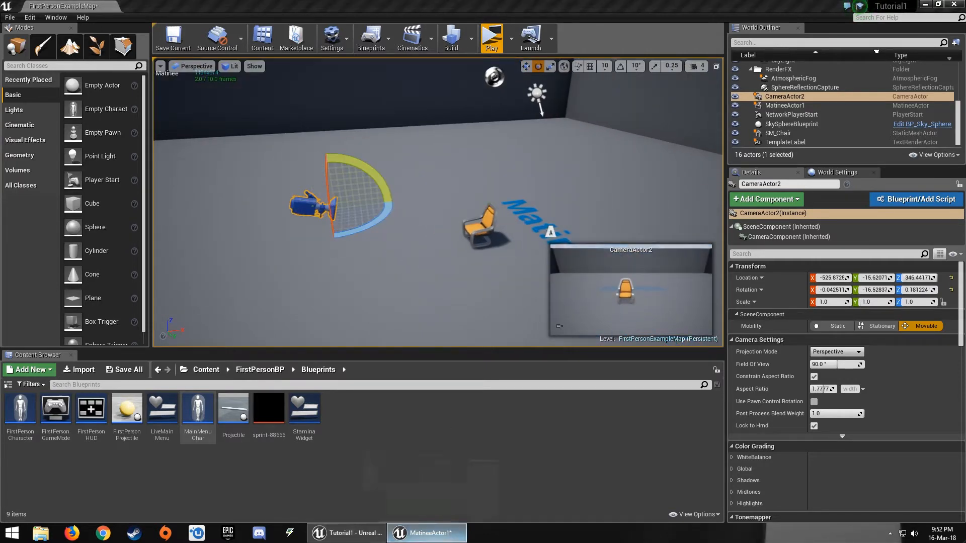
left_click(93, 47)
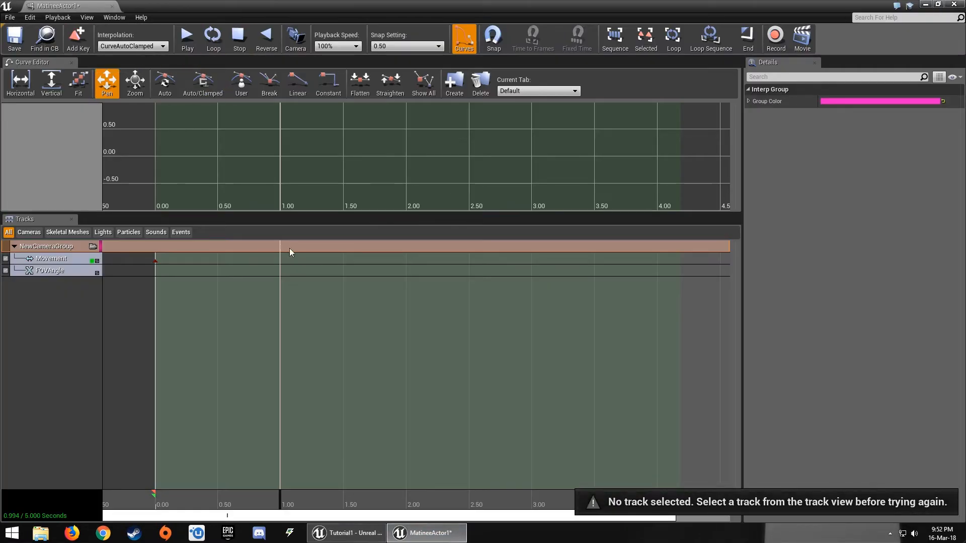
left_click(49, 258)
left_click(924, 4)
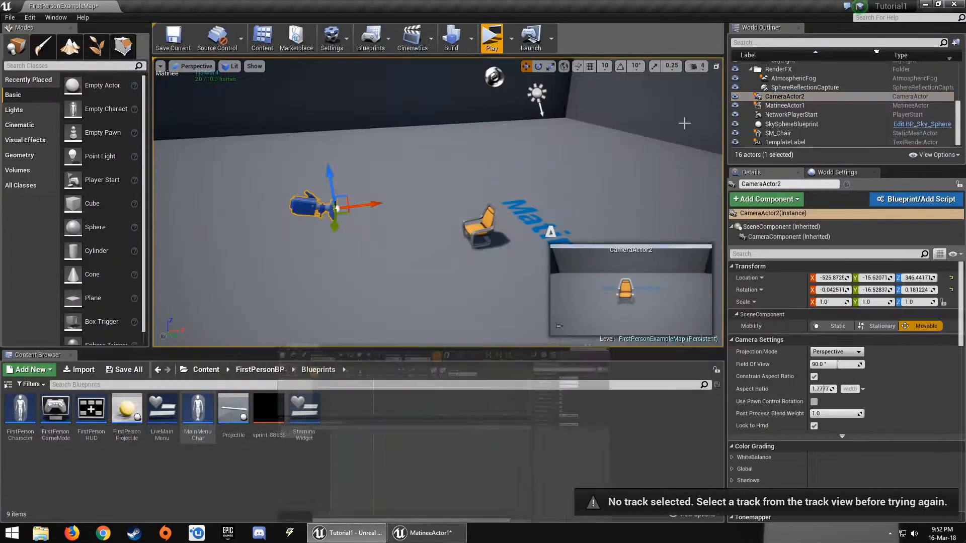
left_click(427, 533)
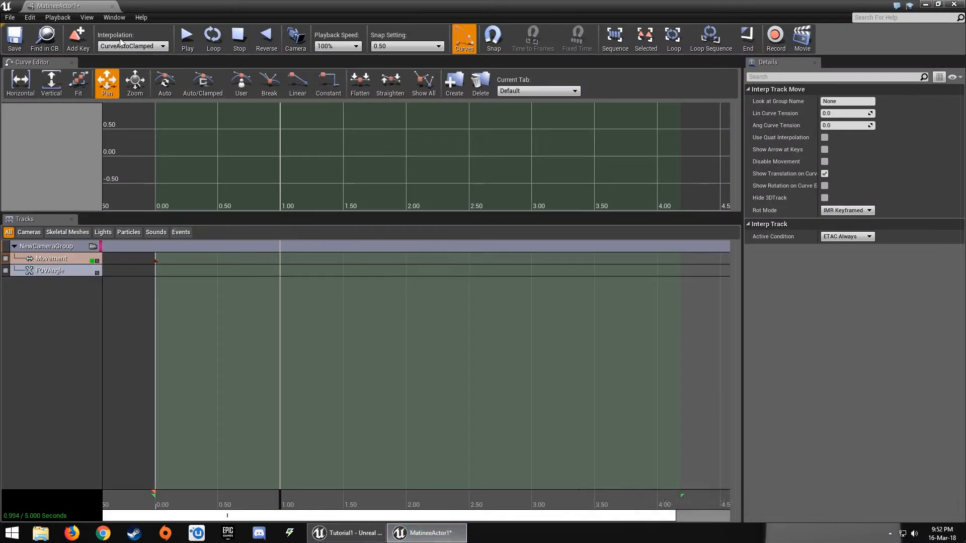
left_click(925, 4)
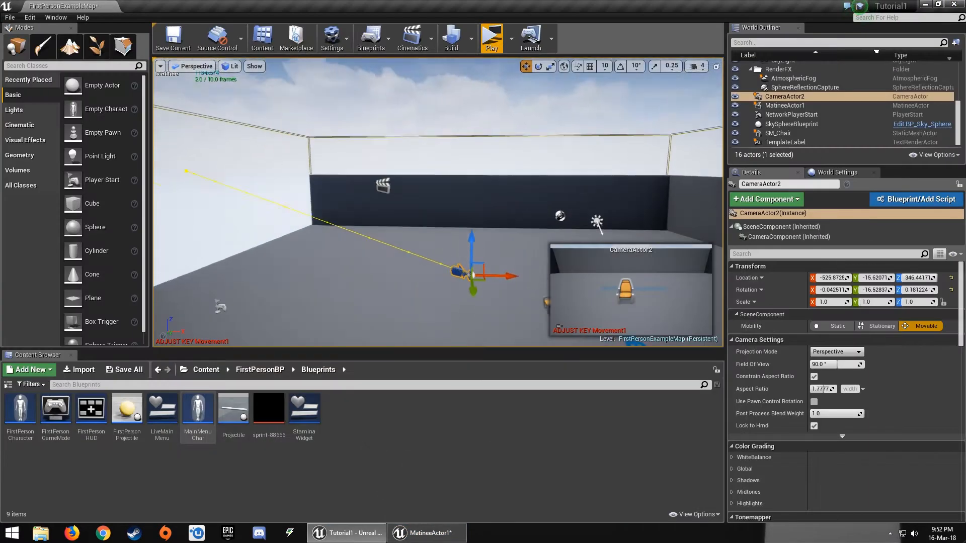
- Check the camera's position in the level at the start key and at about 0.6 seconds
right_click_drag(438, 201, 413, 205)
left_click(438, 535)
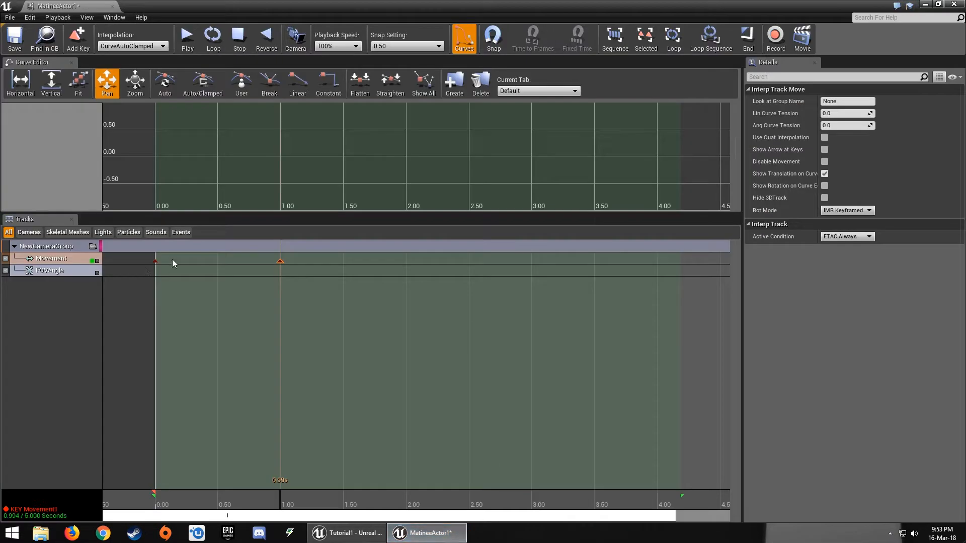
left_click(925, 4)
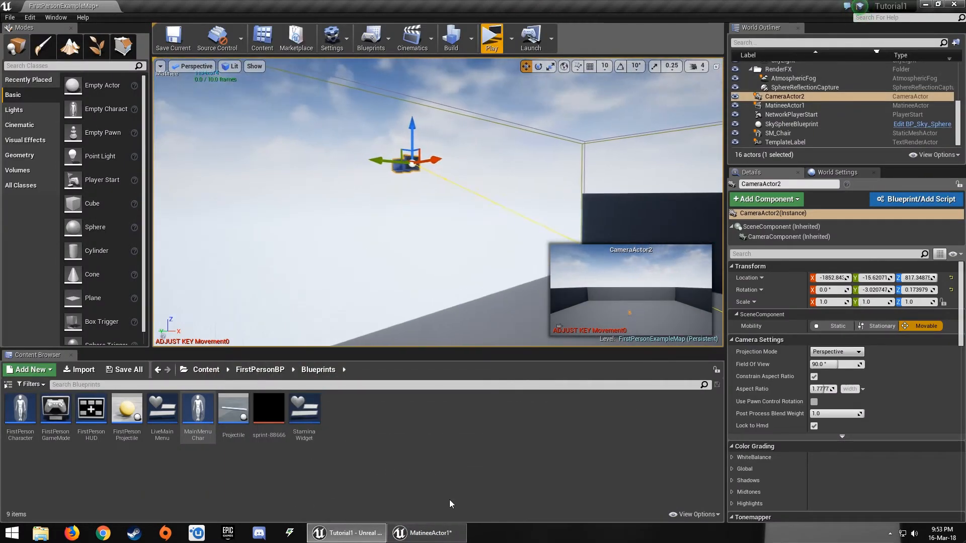
left_click(427, 533)
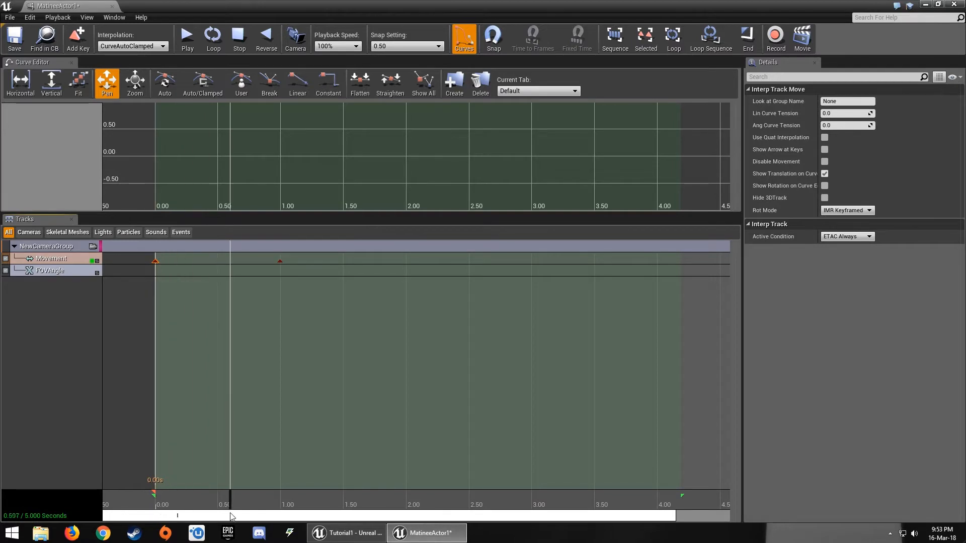
left_click(925, 4)
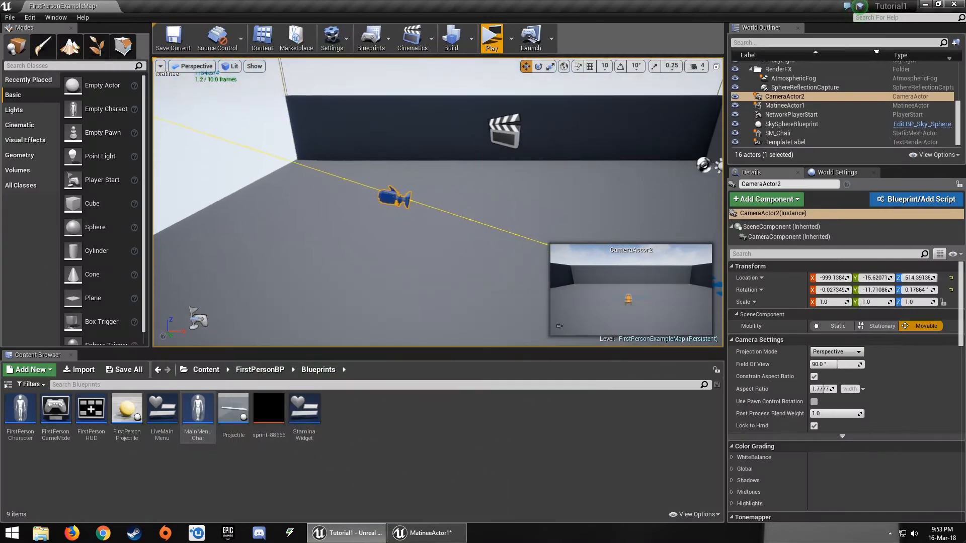
- Rewind the sequence to 0 seconds and follow the camera's movement path through the level to the chair
left_click(427, 534)
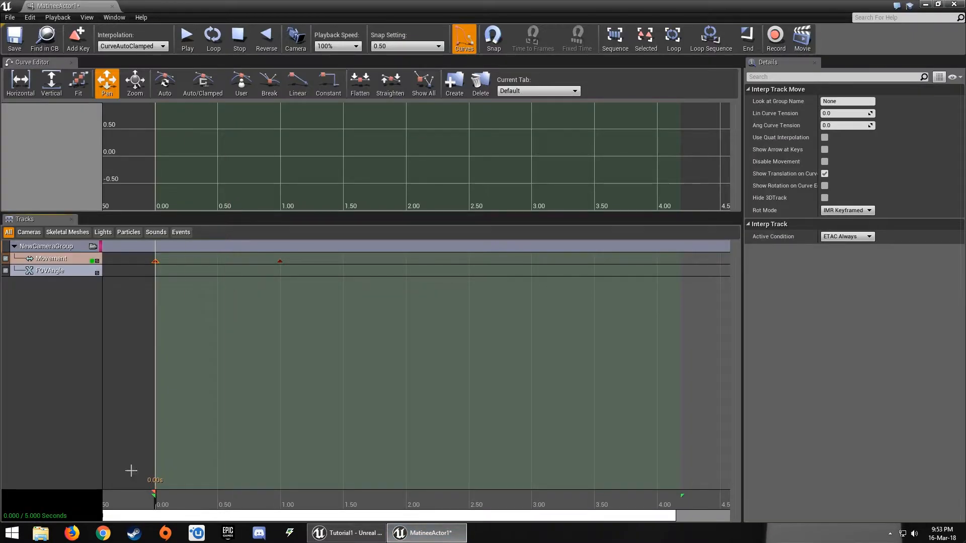
left_click(949, 5)
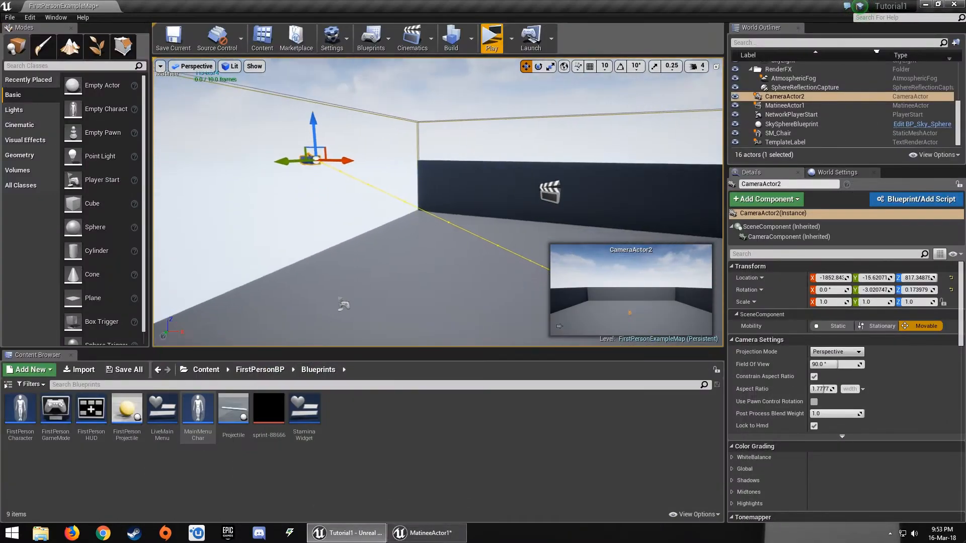
key("w")
right_click_drag(438, 201, 442, 221)
key("w")
key("w")
key("a")
key("w")
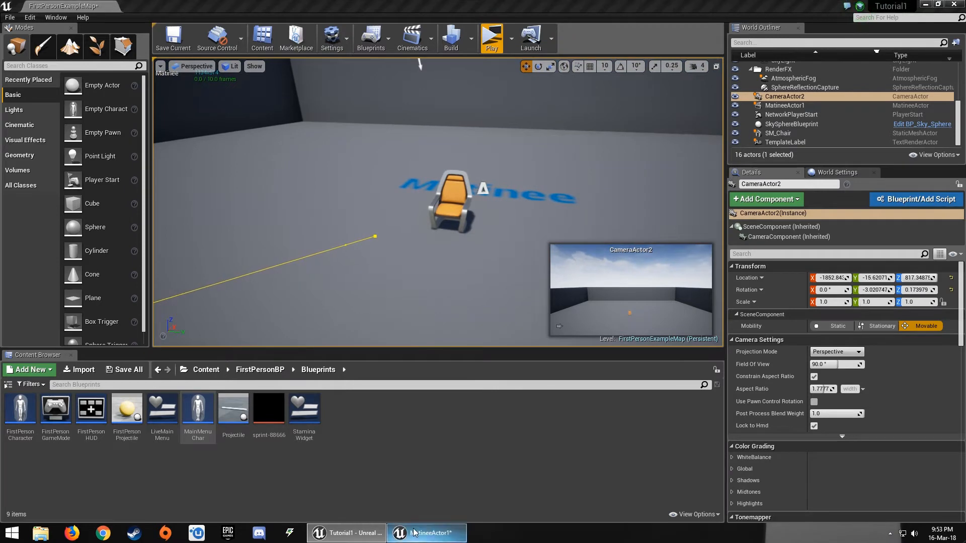
- Scrub the sequence forward to about 1 second and inspect the camera's end position in the level
left_click(414, 532)
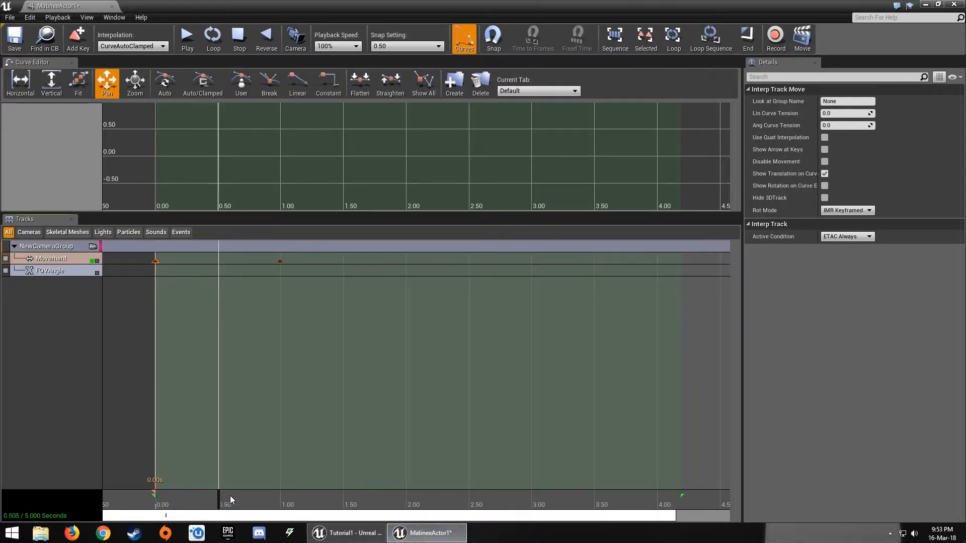
left_click(923, 5)
key("d")
right_click_drag(482, 158, 352, 151)
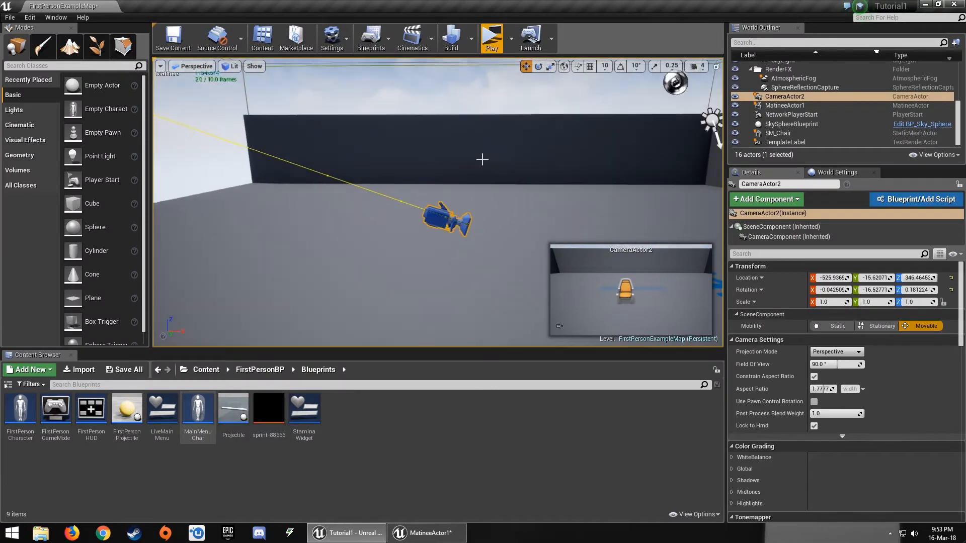
- Open the Level Blueprint and delete the old nodes beside Event BeginPlay, keeping that event
left_click(387, 46)
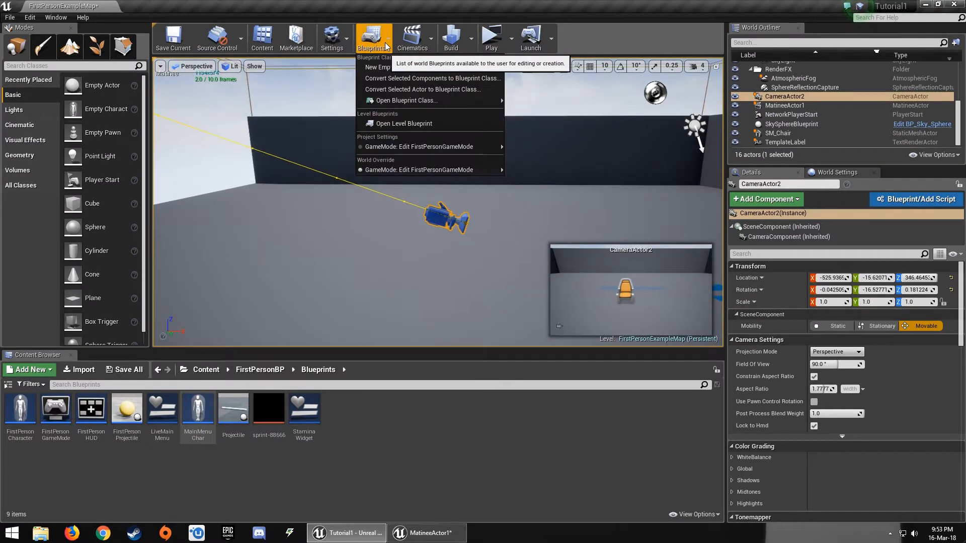
left_click(394, 124)
scroll(515, 233, "down", 3)
left_click_drag(550, 377, 362, 302)
key("Delete")
scroll(360, 286, "up", 2)
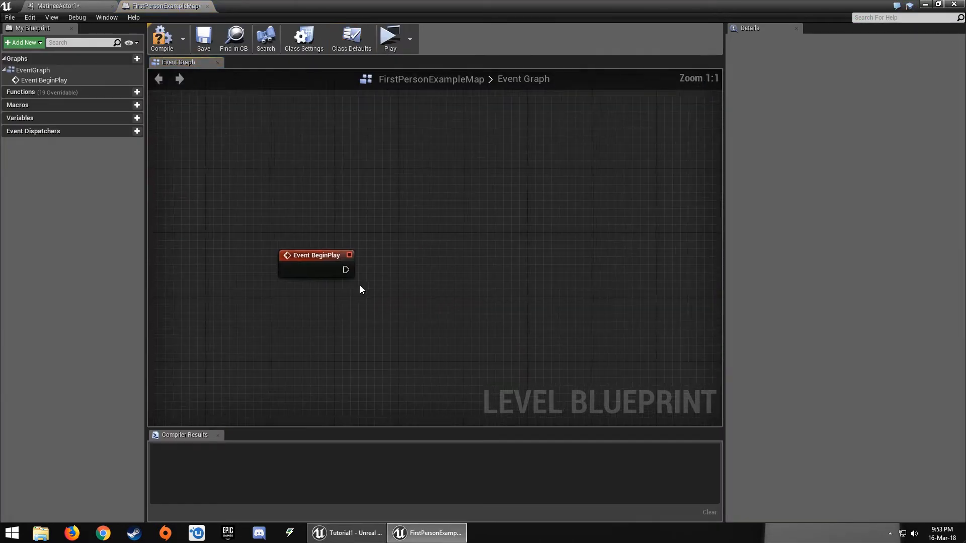
- Search the placeable actors for "box" and place a Box Trigger on the floor near the camera path
left_click(925, 4)
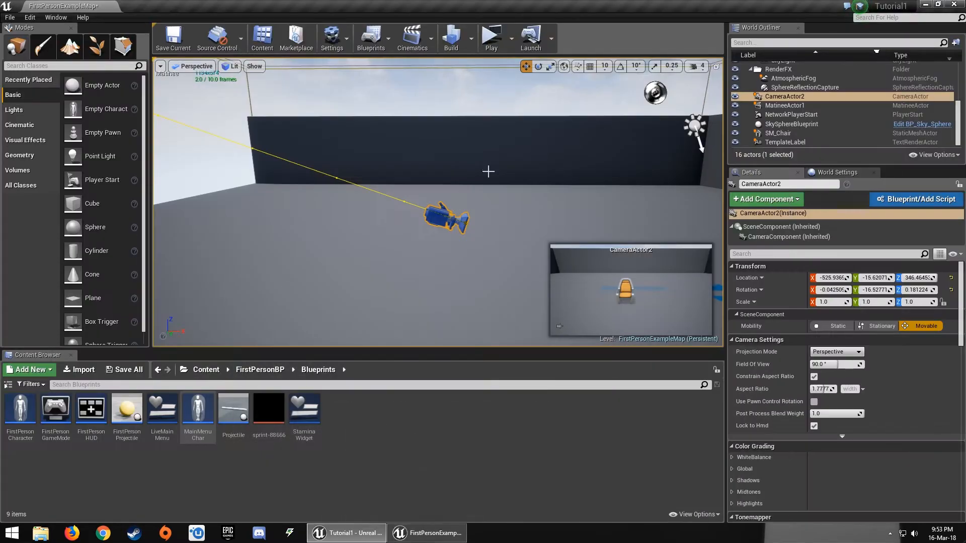
left_click(40, 66)
type("b")
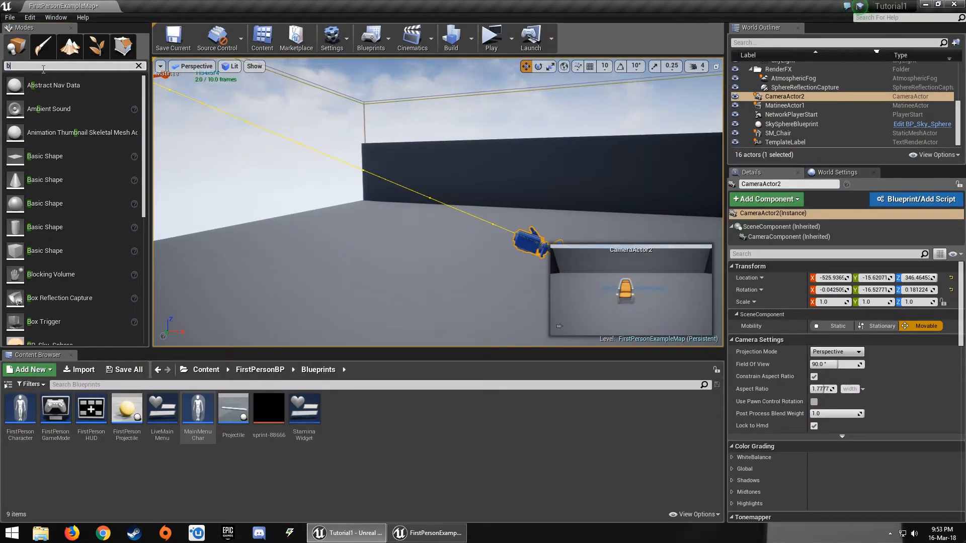
type("ox")
right_click_drag(301, 181, 310, 185)
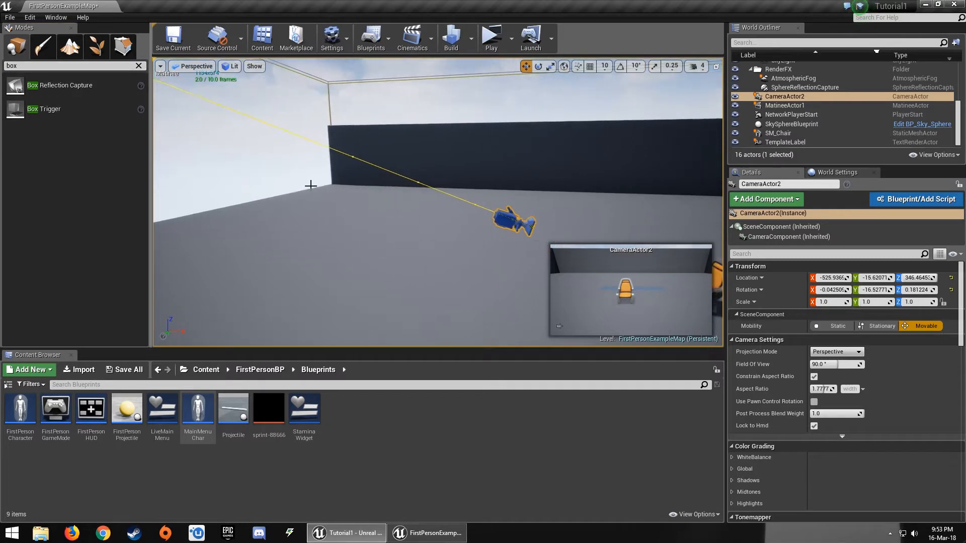
left_click_drag(44, 109, 416, 279)
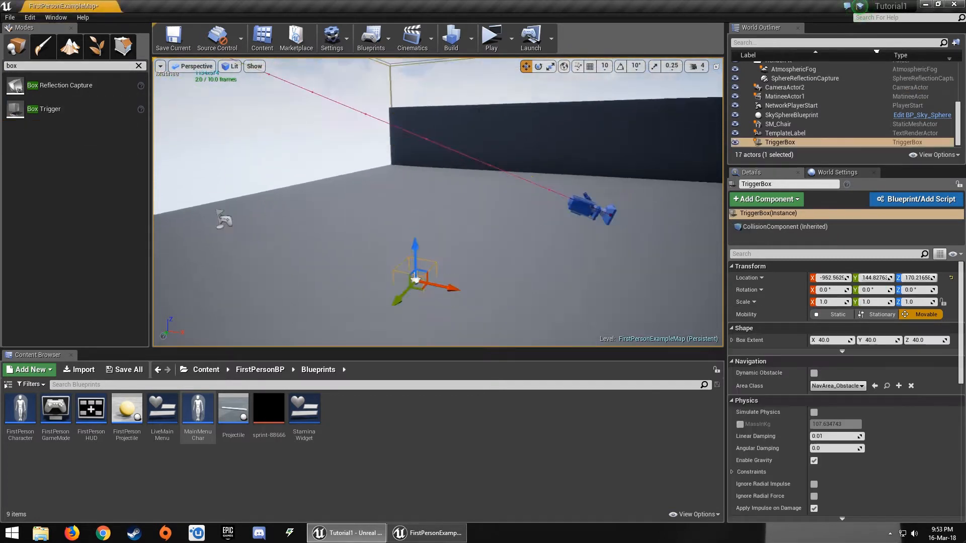
- Enlarge the trigger box to extents of about 115 by 124 by 40 and raise it to about Z 186
right_click_drag(415, 279, 452, 289)
key("r")
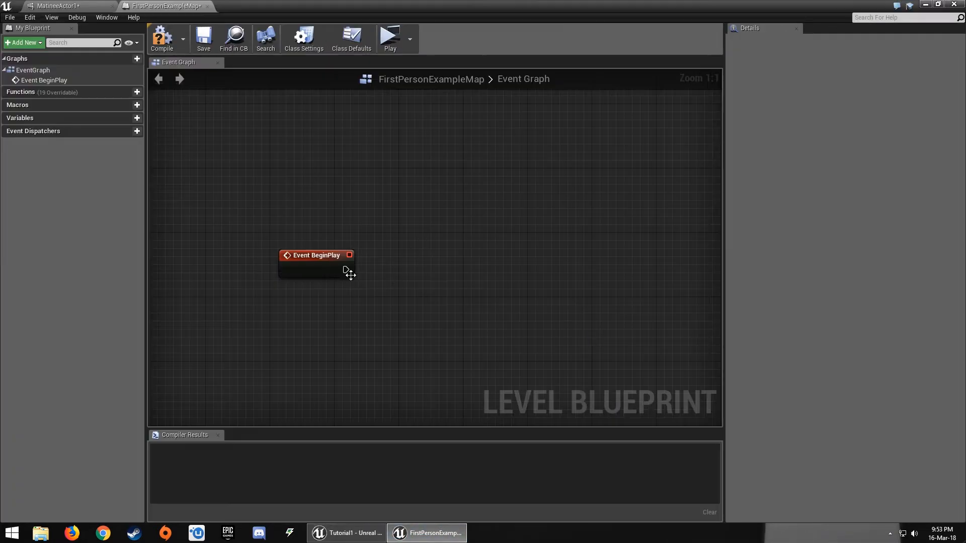
left_click_drag(403, 268, 404, 269)
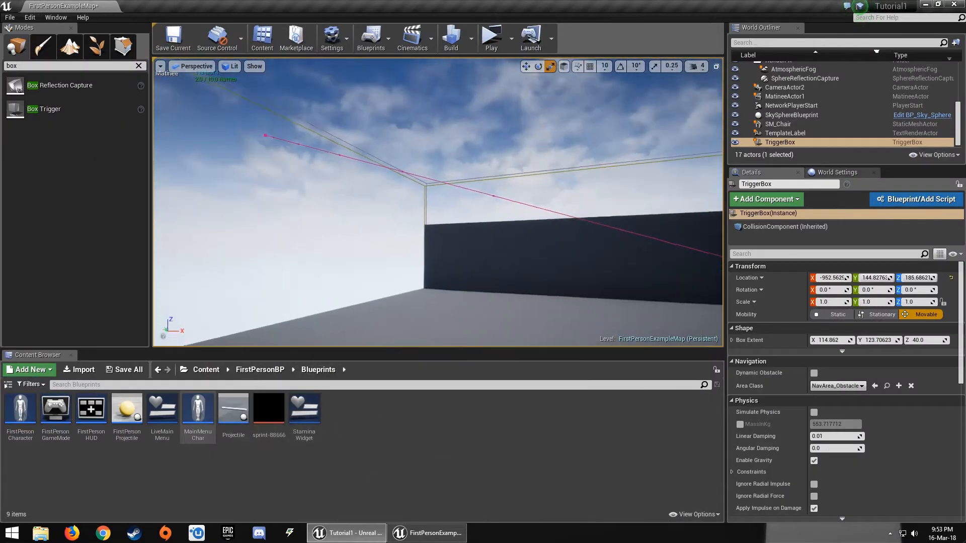
double_click(779, 142)
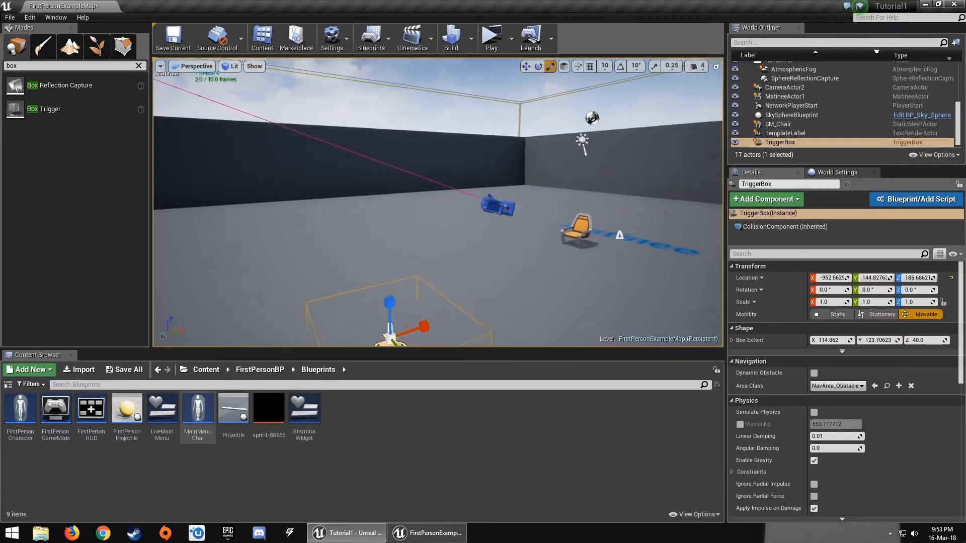
- Select MatineeActor1 in the level and add a Play node that targets it in the Level Blueprint
left_click(771, 43)
type("mati")
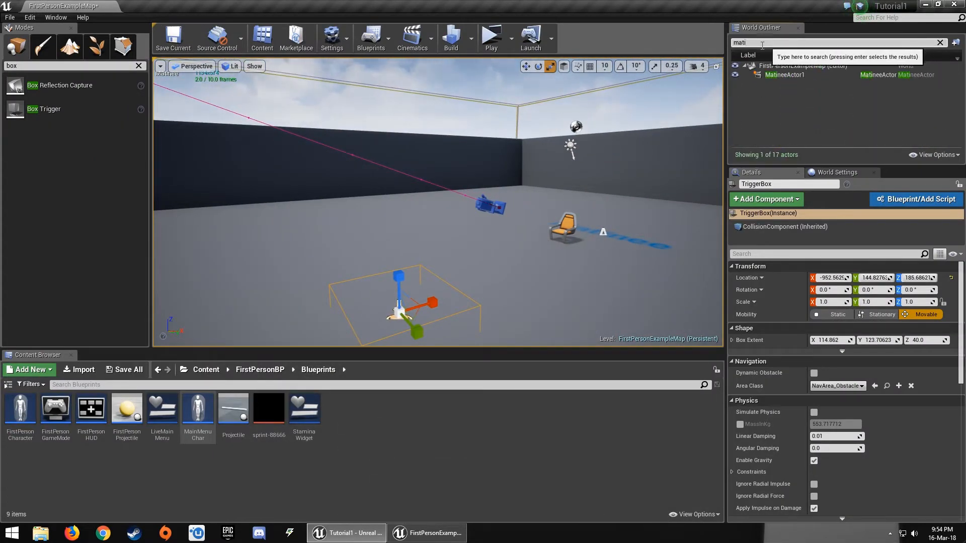
key("Return")
left_click(428, 533)
right_click(336, 301)
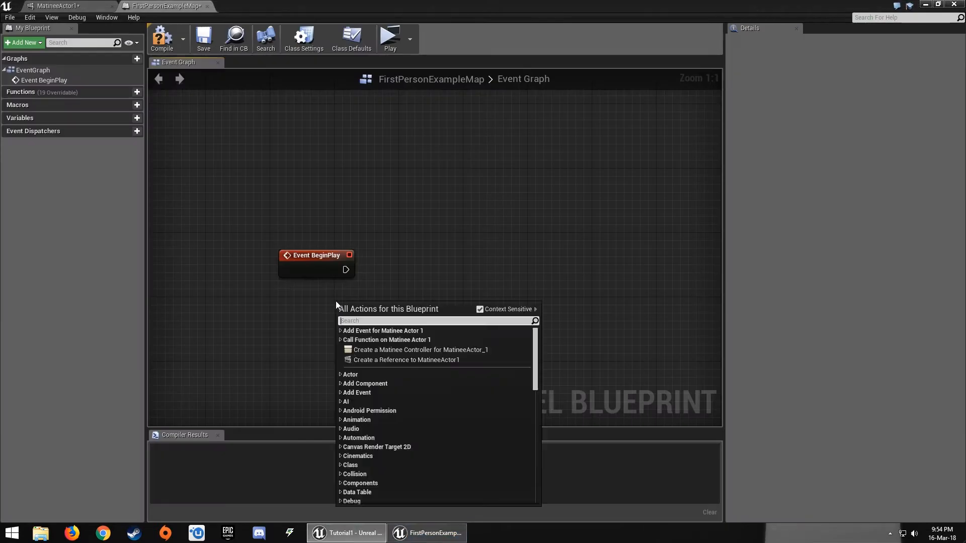
type("play")
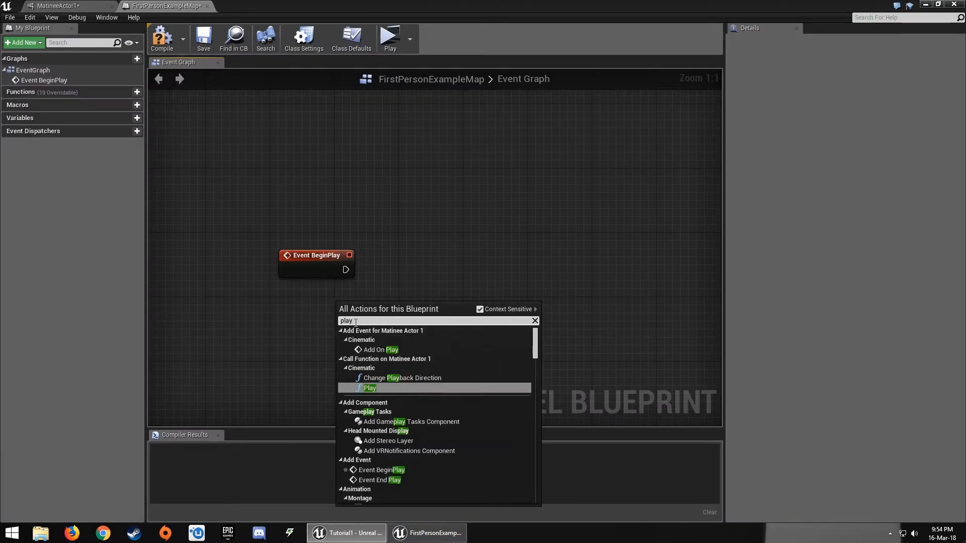
key("Up")
key("Down")
key("Down")
key("Return")
- Connect Event BeginPlay to the Play node and arrange the nodes with a straight execution wire
left_click_drag(374, 326, 417, 276)
left_click(429, 338)
key("q")
left_click(389, 189)
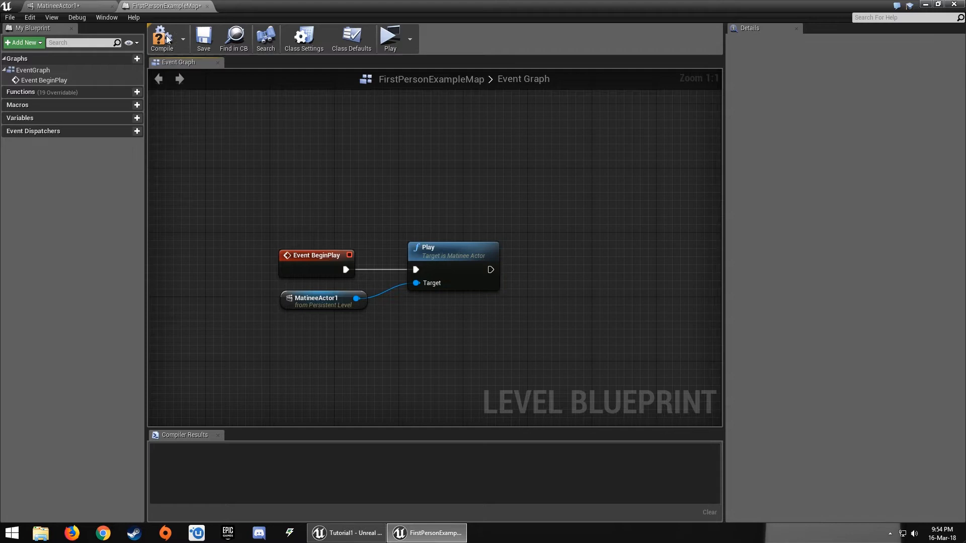
- Play the level in a preview window to test the camera animation, and end the preview
left_click(392, 42)
left_click(520, 289)
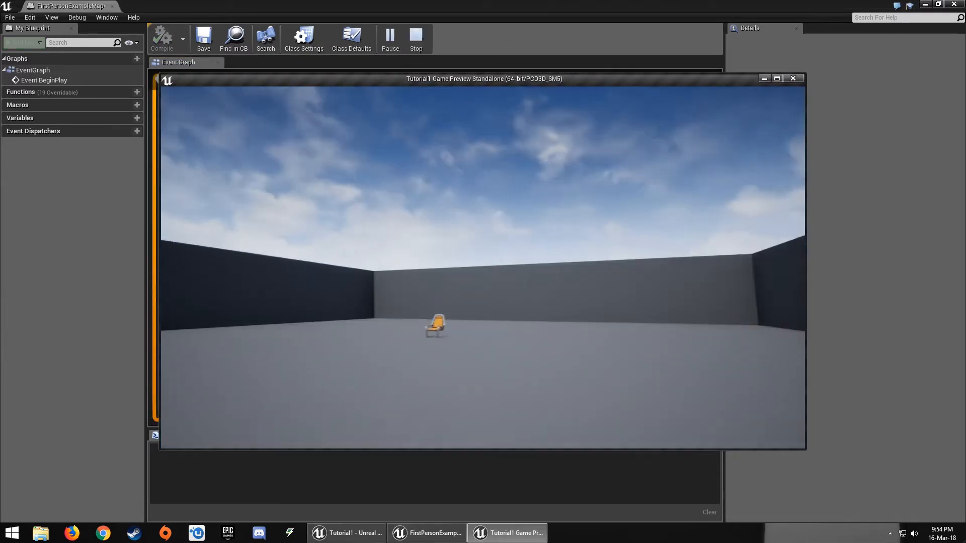
key("Escape")
- Reopen MatineeActor1 in the Matinee editor without converting it to a Level Sequence
left_click(935, 4)
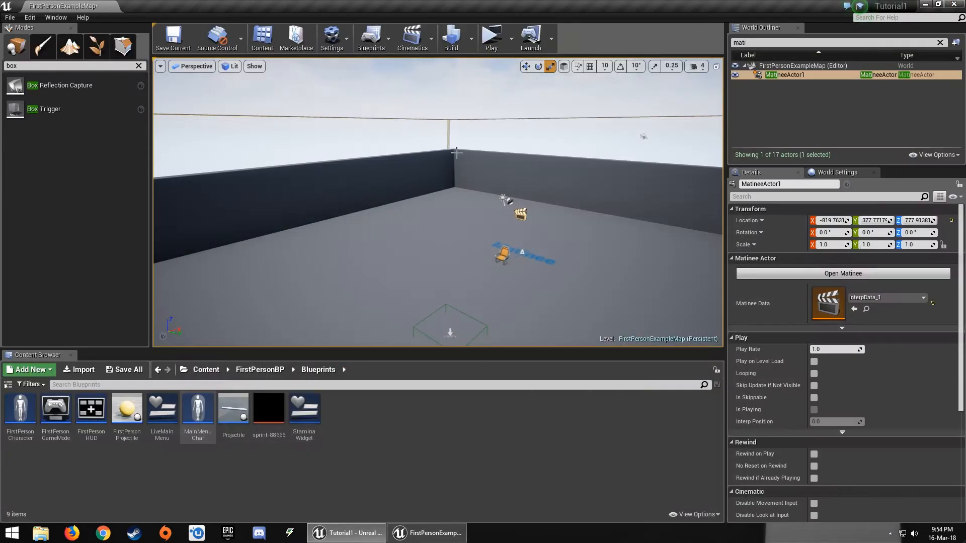
left_click(843, 274)
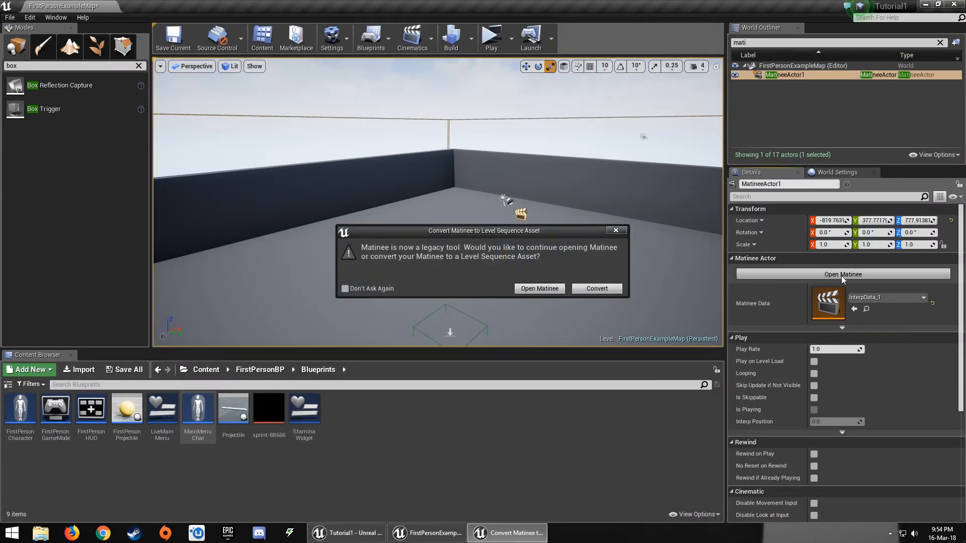
left_click(538, 289)
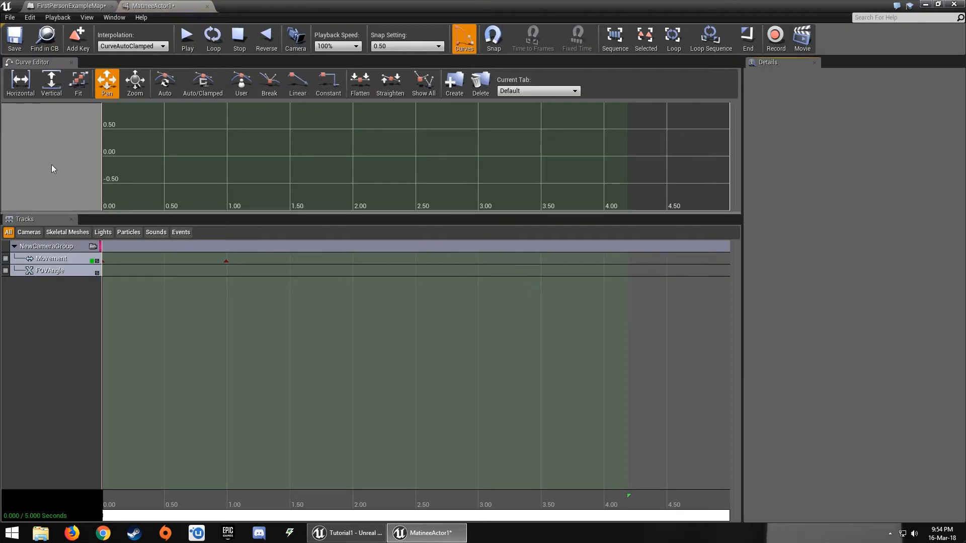
- Add a director group to the Matinee and key its Director track to cut to NewCameraGroup from the start
right_click(52, 322)
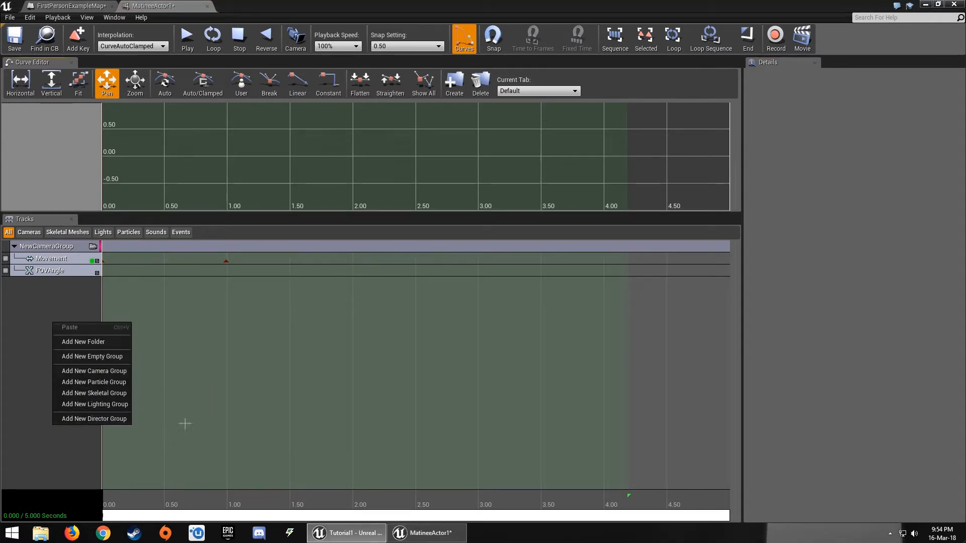
left_click(77, 418)
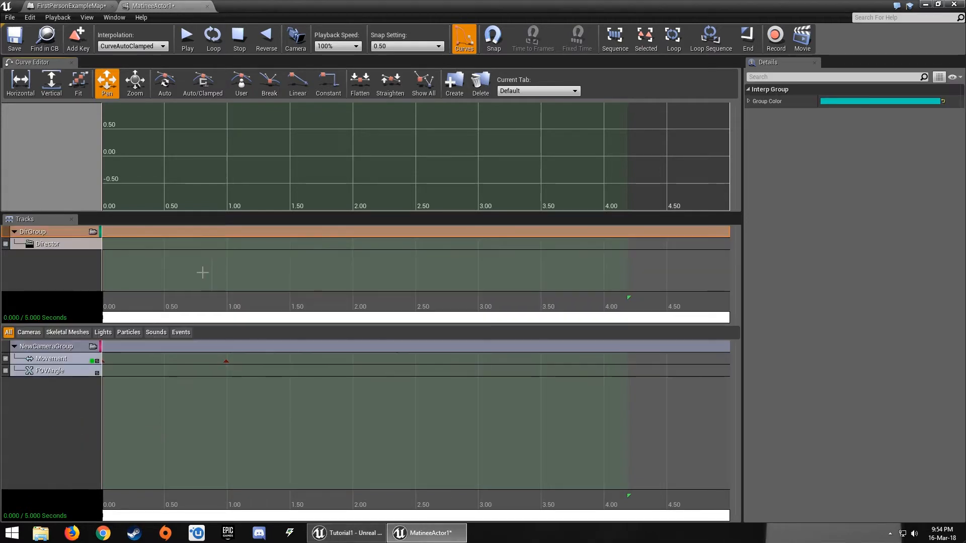
left_click(69, 245)
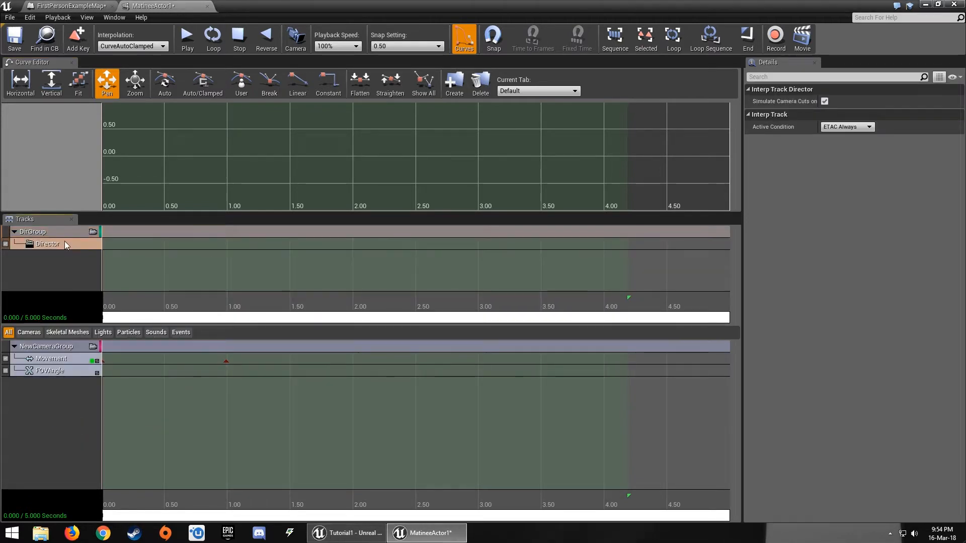
key("Return")
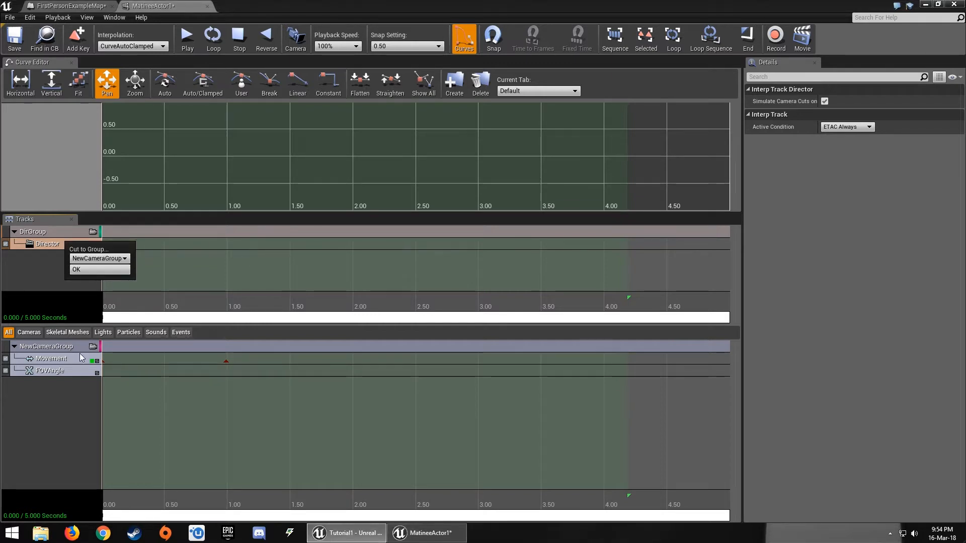
left_click(106, 270)
left_click(44, 347)
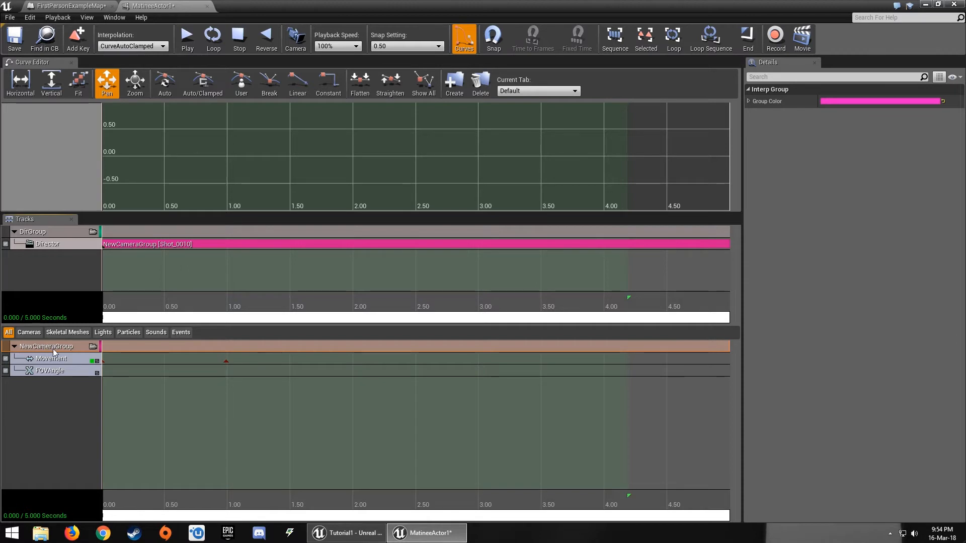
left_click(65, 243)
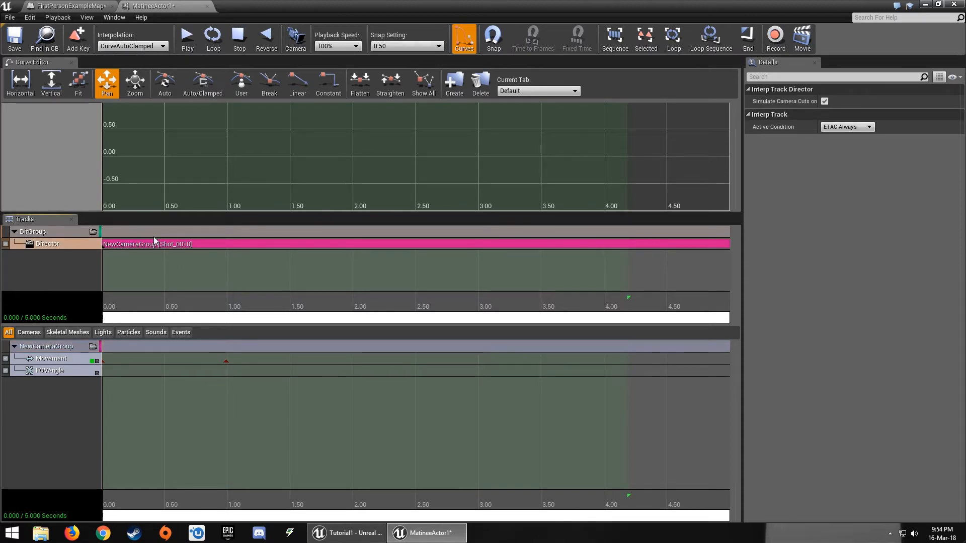
- Save the level, agreeing to close Matinee, and play the level in a preview window to test the camera cut
left_click(22, 39)
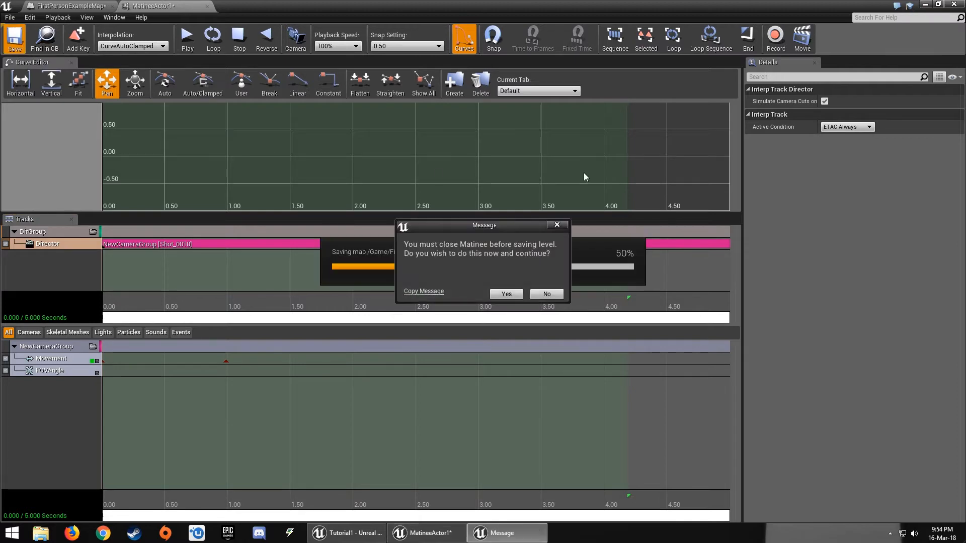
left_click(507, 294)
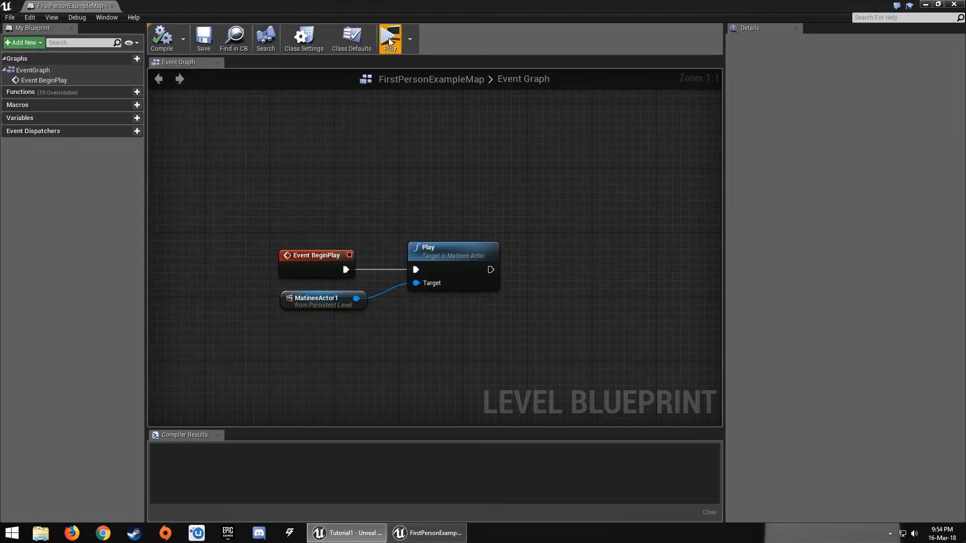
left_click(390, 42)
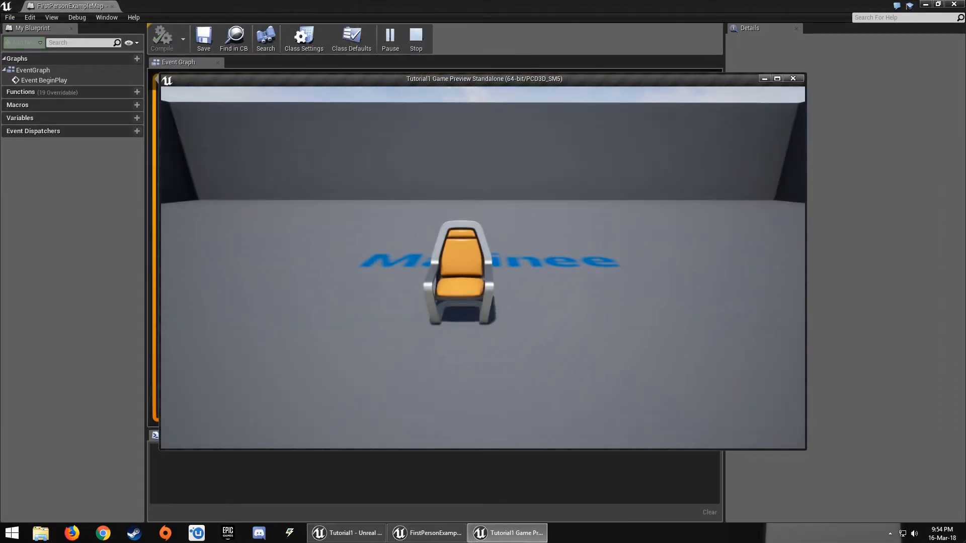
key("Escape")
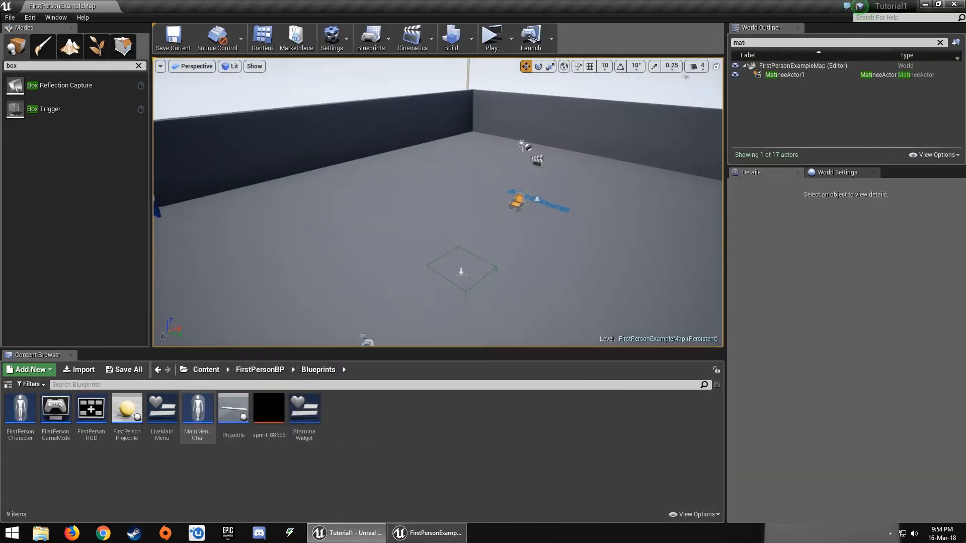
- Enable Looping on MatineeActor1 and play the level in a preview window to test it
left_click(780, 74)
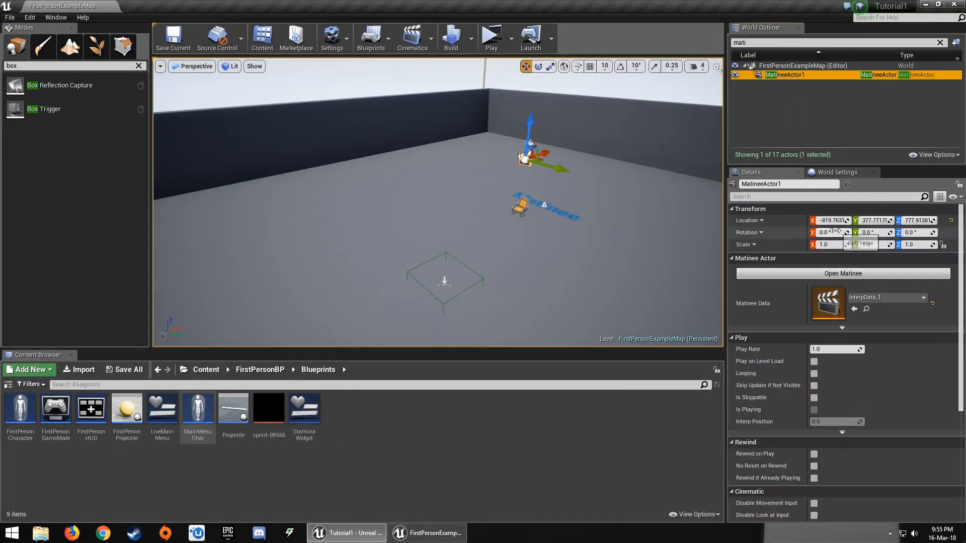
left_click(813, 373)
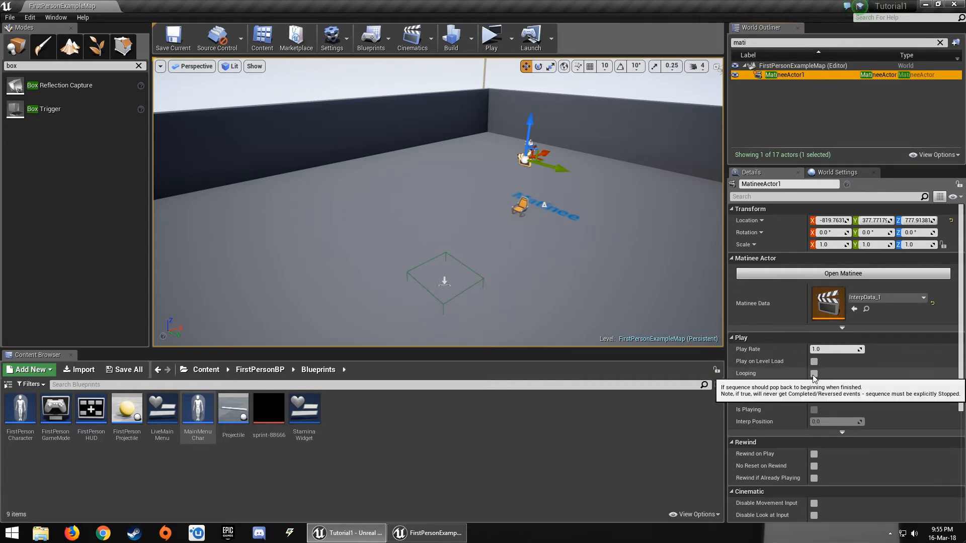
left_click(491, 38)
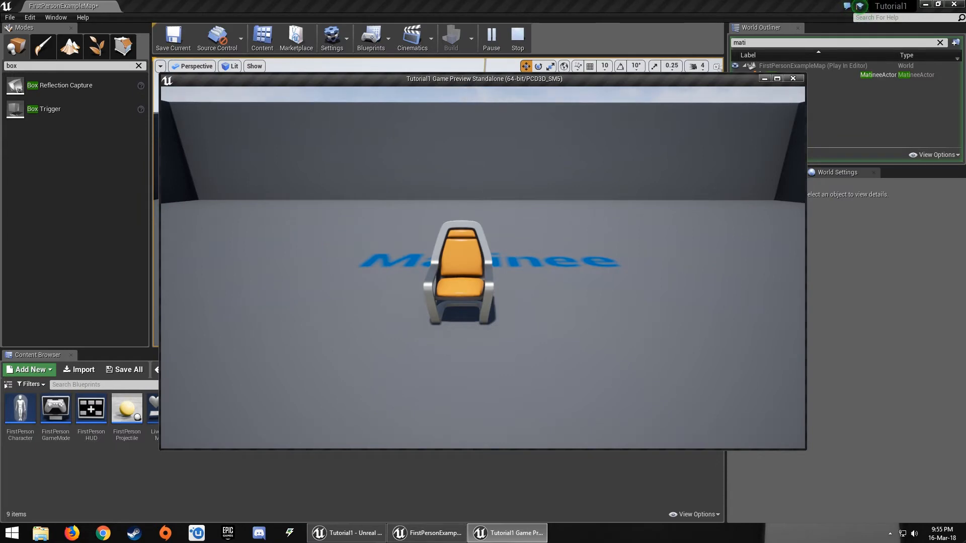
key("Escape")
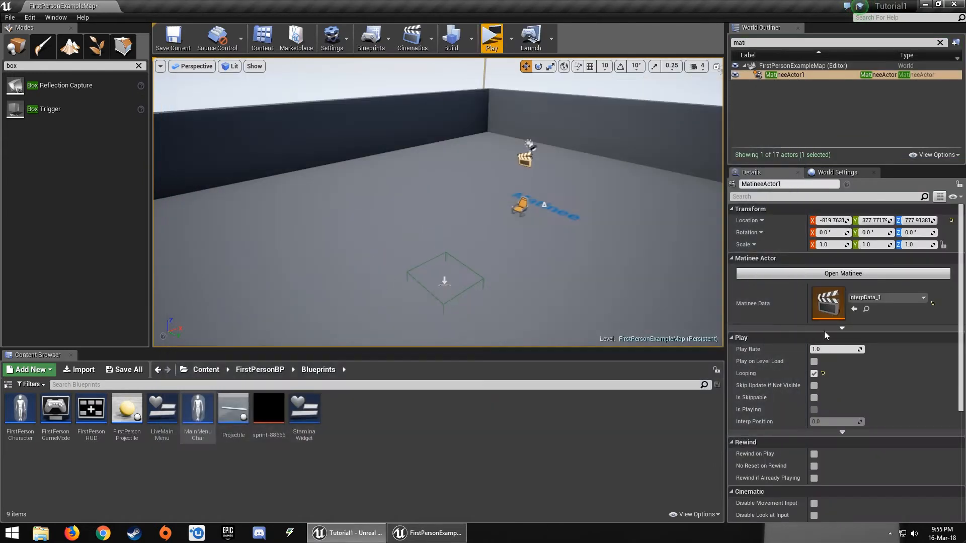
- Reopen MatineeActor1 in Matinee without converting it and shorten the sequence to about 0.99 seconds, ending at the second movement key
left_click(843, 274)
left_click(539, 289)
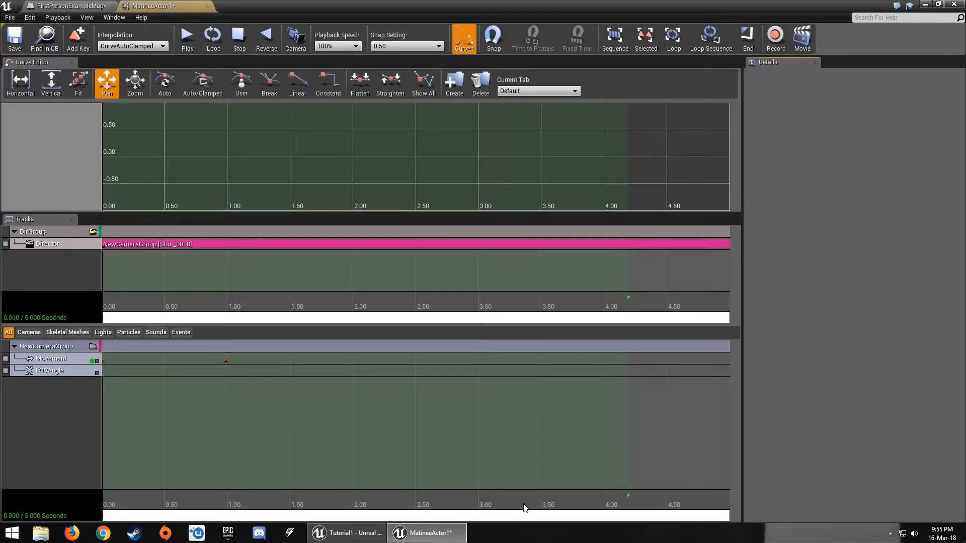
left_click_drag(621, 514, 721, 514)
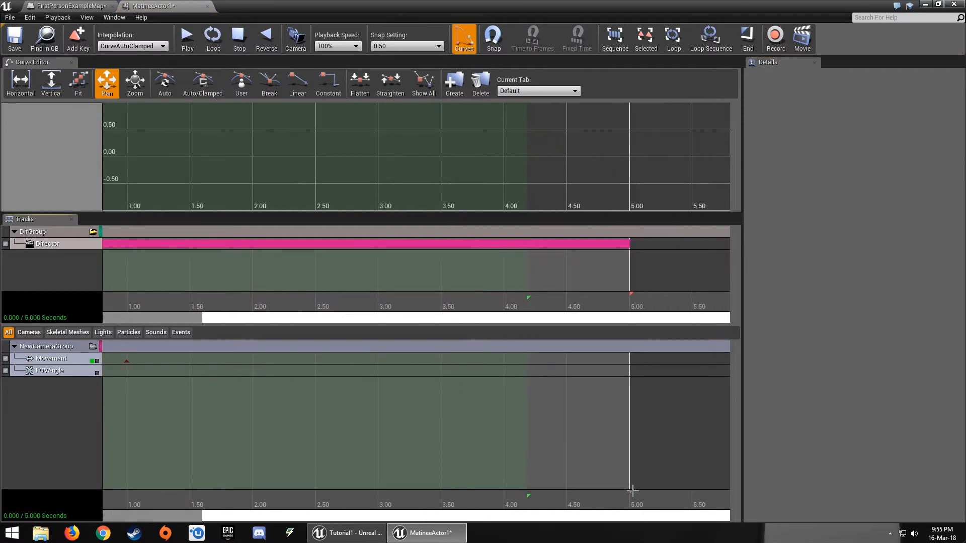
left_click_drag(632, 491, 131, 476)
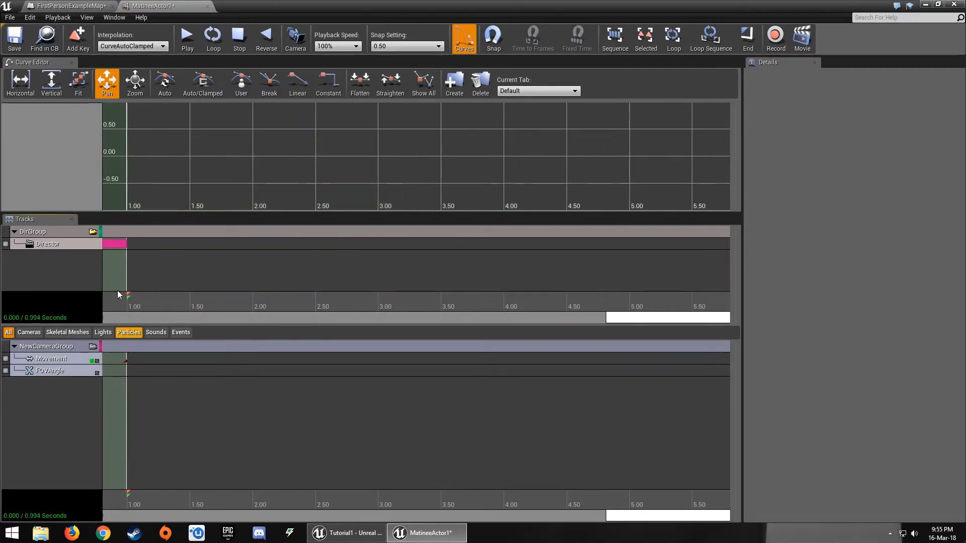
- Save the shortened Matinee, agreeing to close it, and play the level in a preview window to test the loop
left_click(22, 49)
left_click(505, 294)
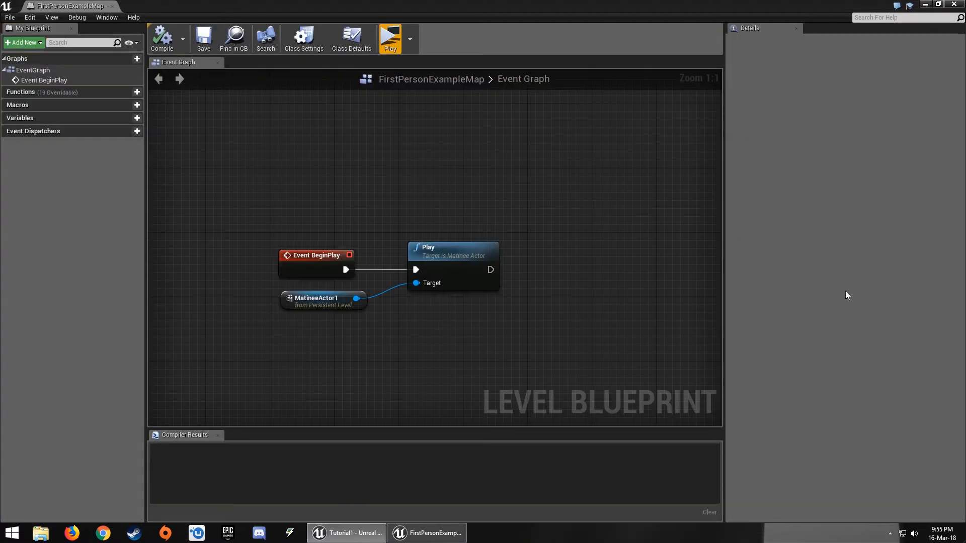
left_click(389, 40)
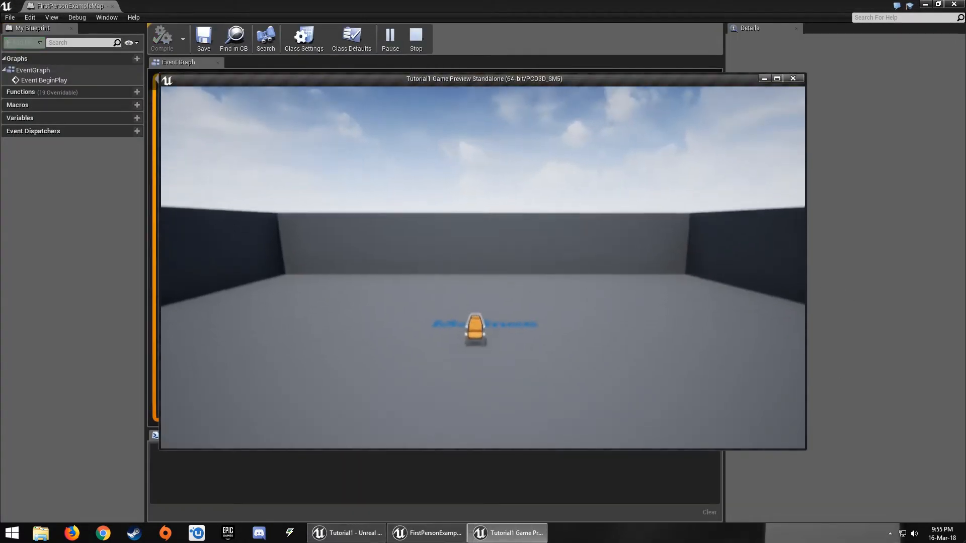
key("Escape")
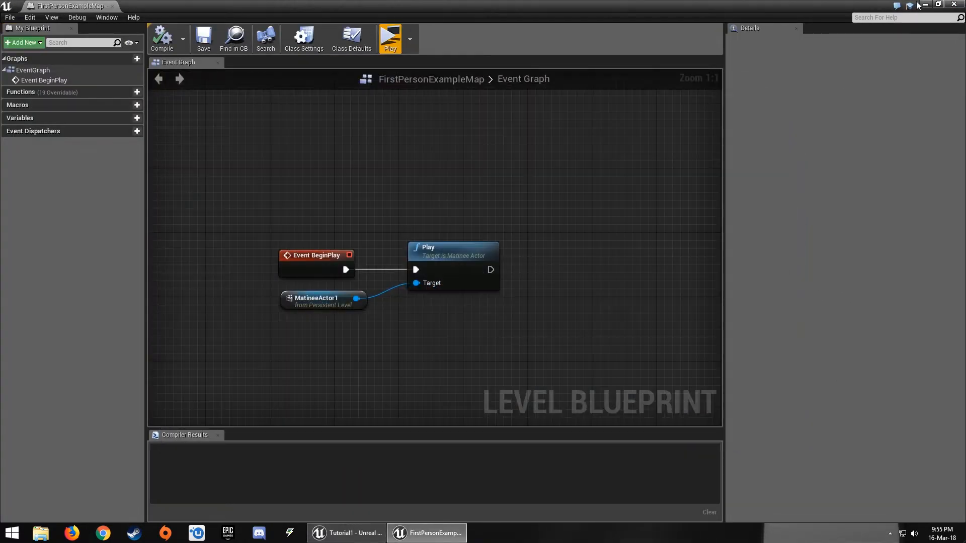
- Return to the level editor, set MatineeActor1's play rate to 10, and preview the level
left_click(924, 5)
left_click(833, 348)
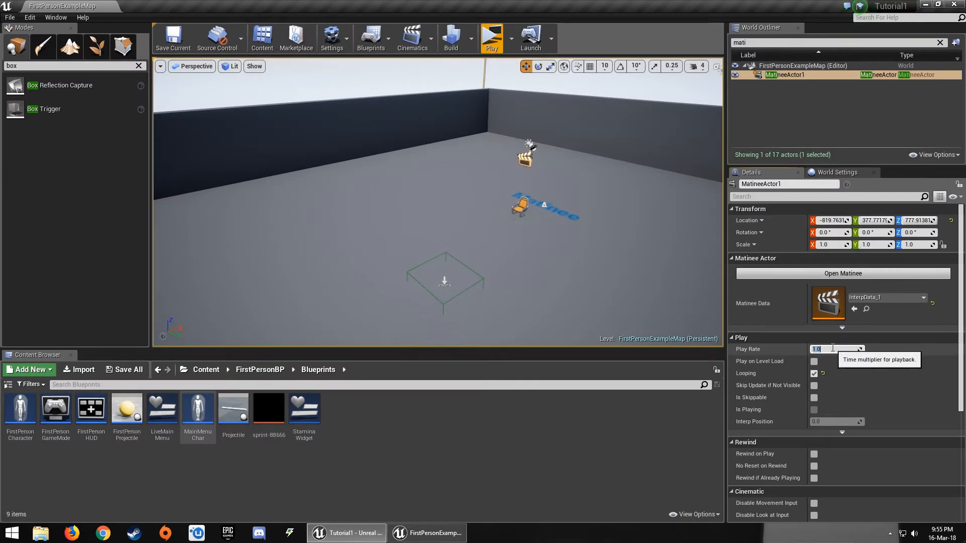
key("Return")
key("alt+p")
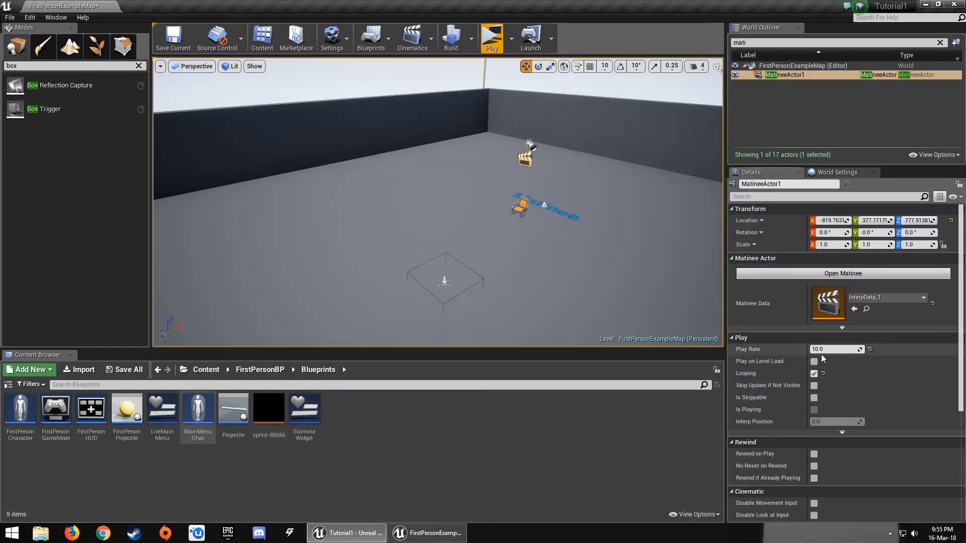
- Set MatineeActor1's play rate to 0.1, preview the level, and end the preview
left_click(818, 349)
key("Return")
key("alt+p")
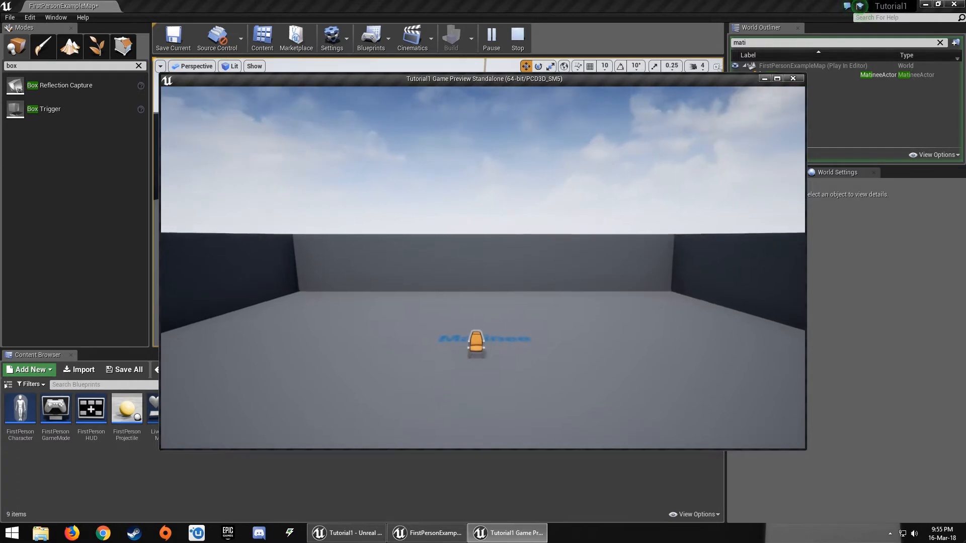
key("Escape")
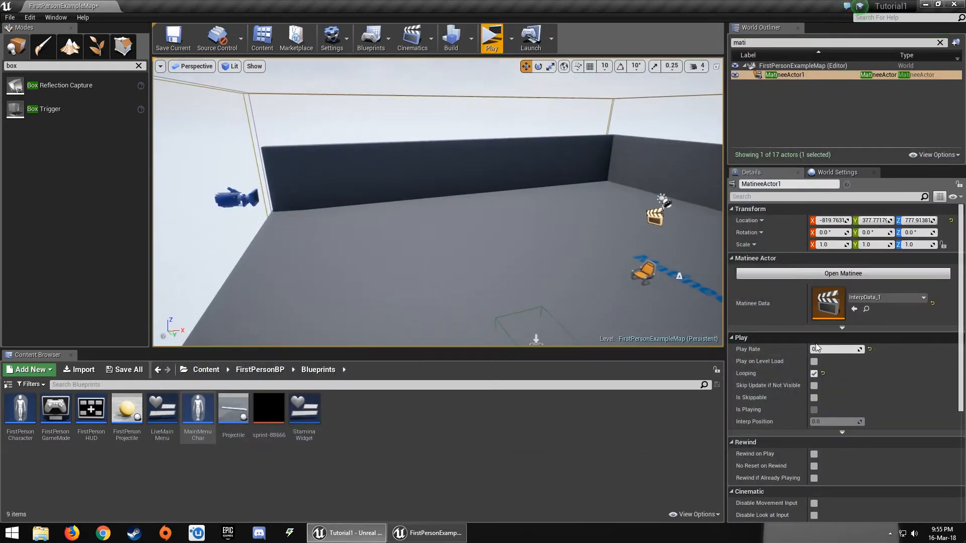
- Set MatineeActor1's play rate to 1
left_click(819, 352)
left_click(792, 349)
left_click(782, 342)
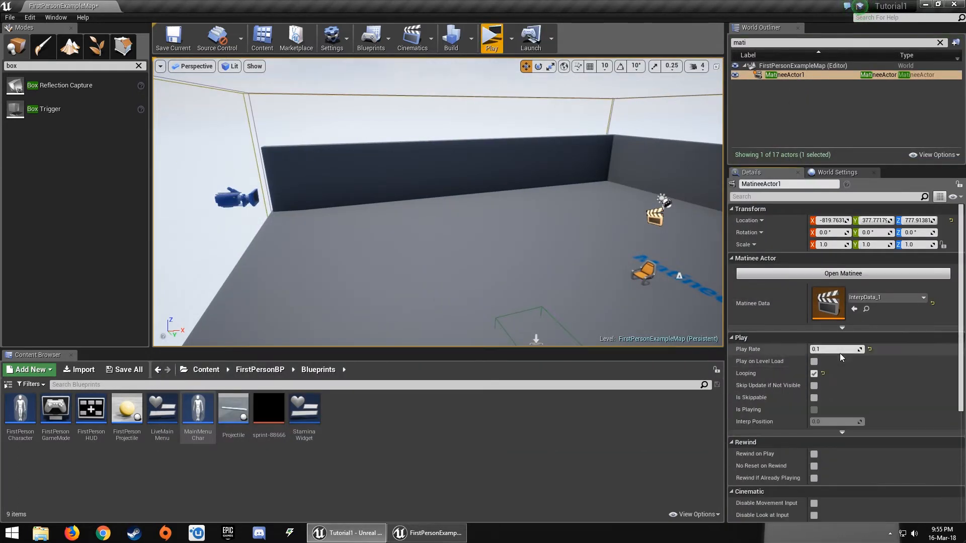
left_click(833, 341)
left_click(825, 338)
type("1")
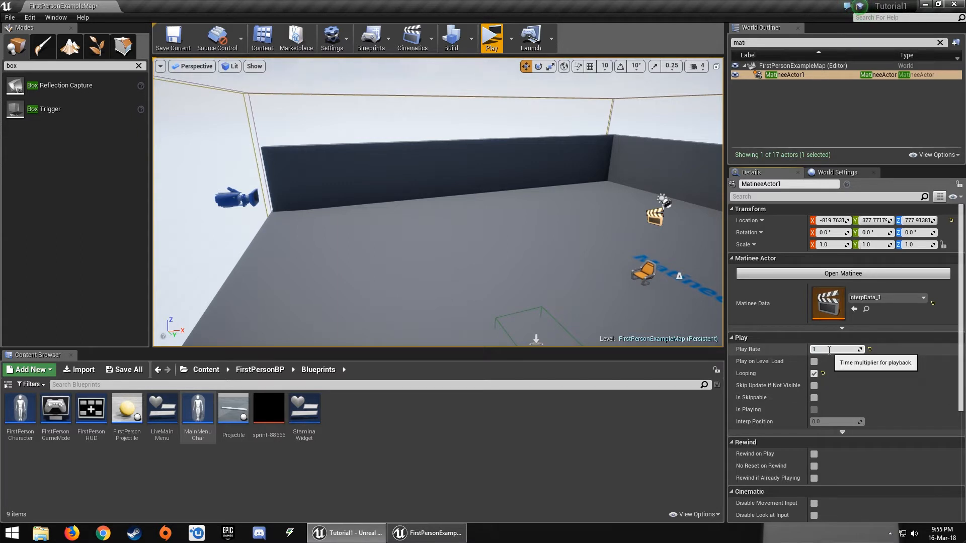
key("Return")
- Select the chair SM_Chair in the level and examine its placement relative to the camera and the Matinee text
right_click_drag(503, 226, 673, 221)
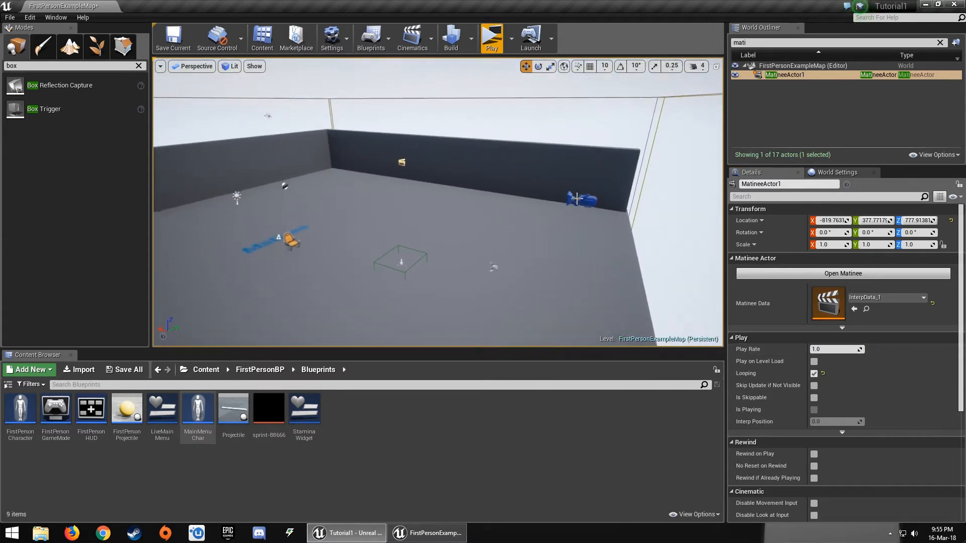
left_click(579, 200)
right_click_drag(579, 199, 560, 154)
left_click(479, 209)
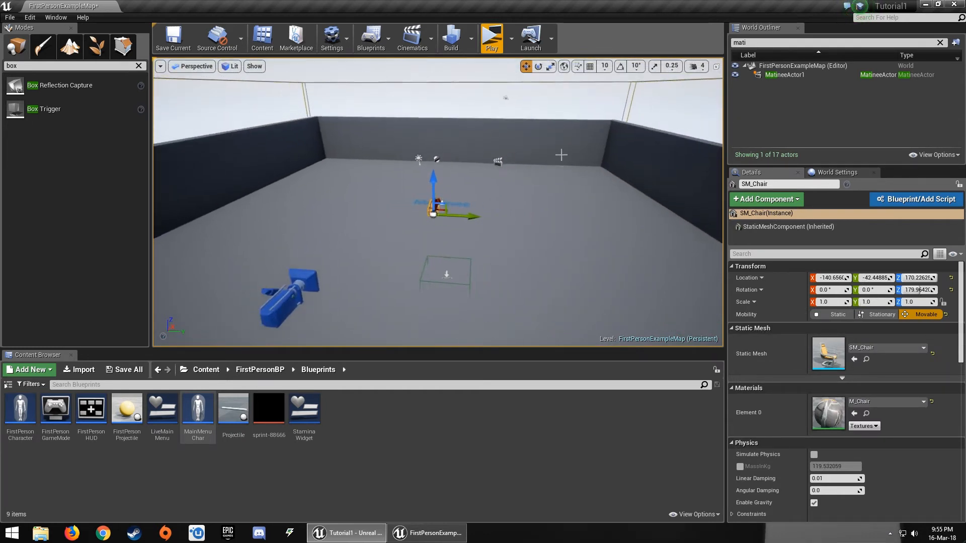
left_click(560, 155)
left_click(556, 201)
right_click_drag(555, 201, 526, 203)
left_click(371, 254)
right_click_drag(371, 254, 402, 254)
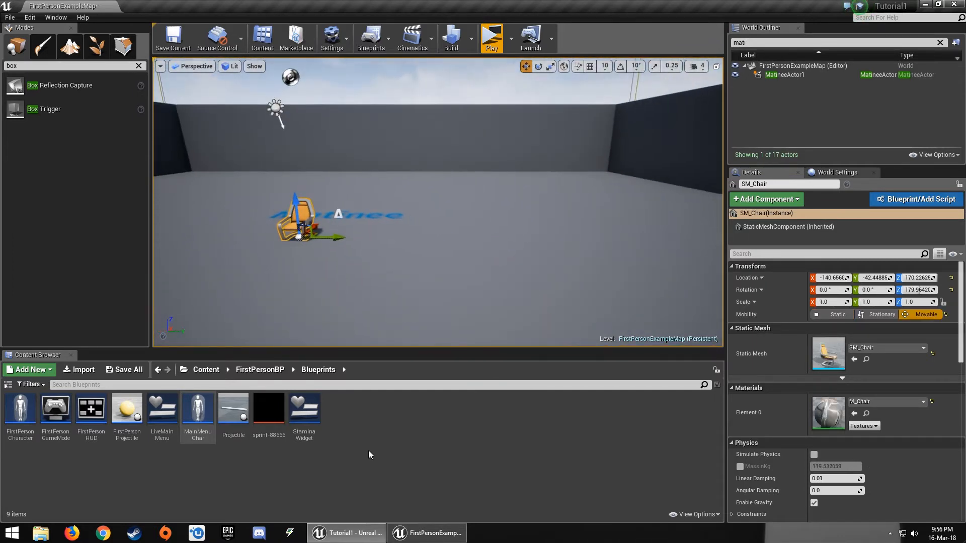
- Close the Level Blueprint and reopen MatineeActor1 in the Matinee editor without converting it to a Level Sequence
left_click(416, 534)
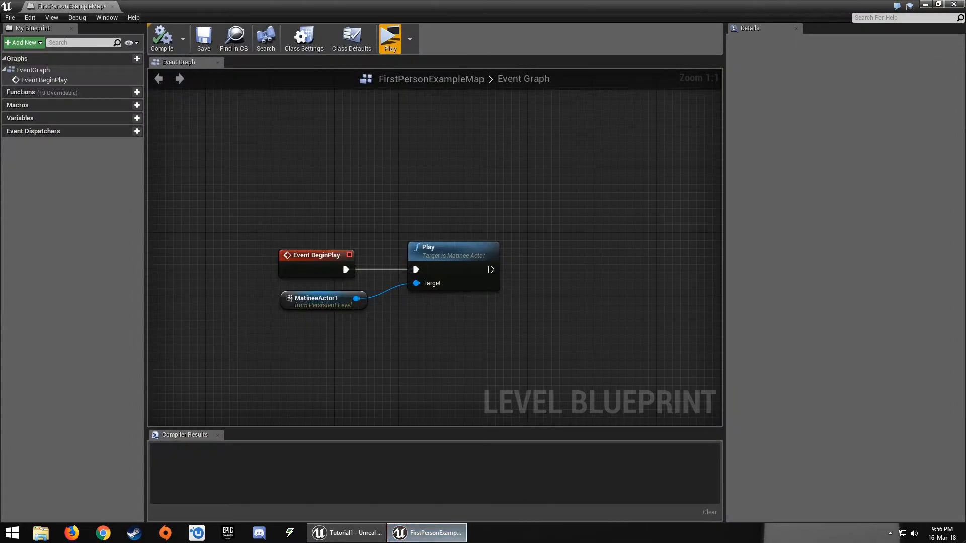
left_click(955, 4)
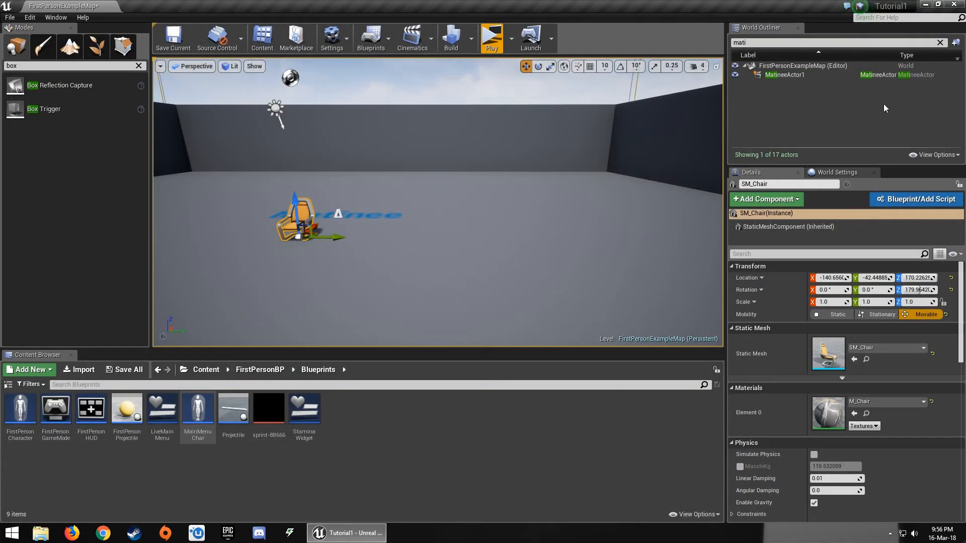
left_click(854, 76)
left_click(849, 275)
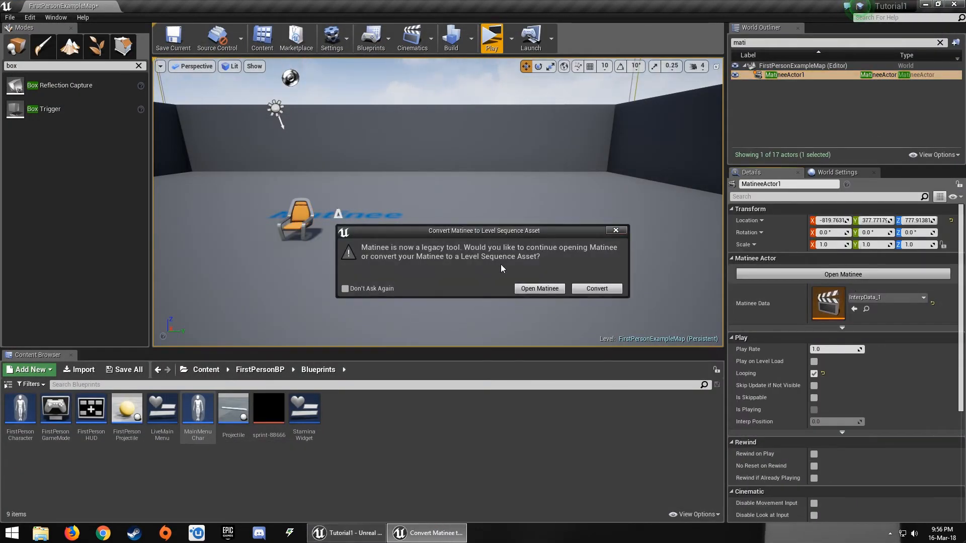
left_click(516, 289)
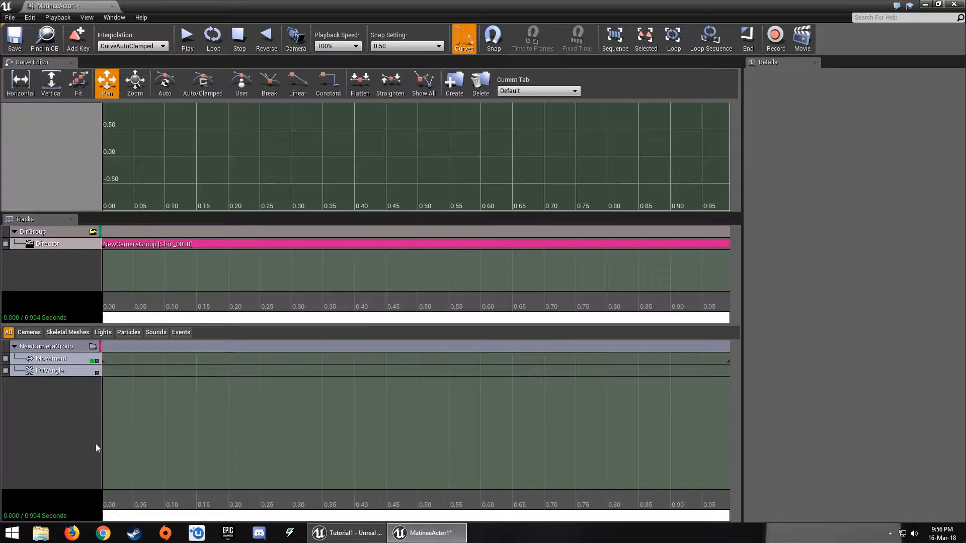
- Add a new empty group below NewCameraGroup with the name New Group
right_click(34, 420)
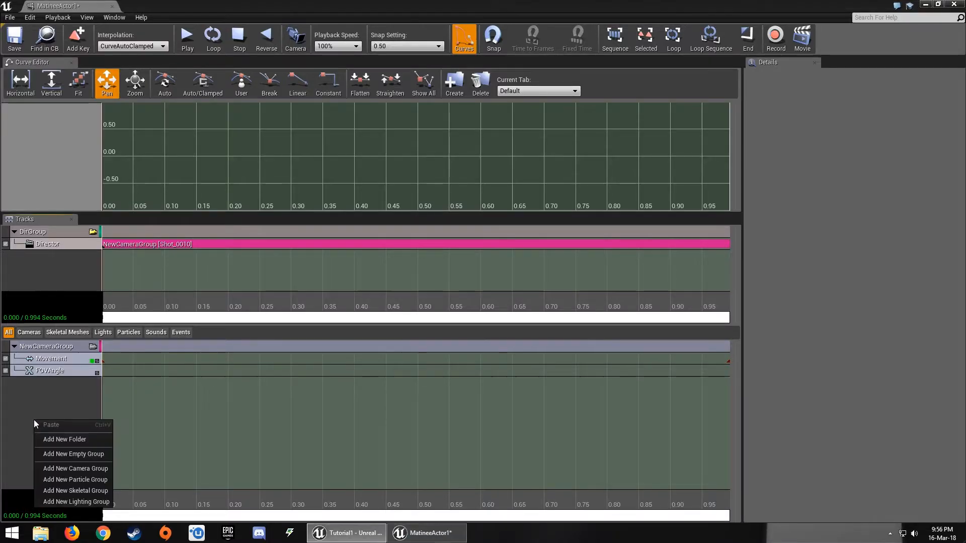
left_click(100, 456)
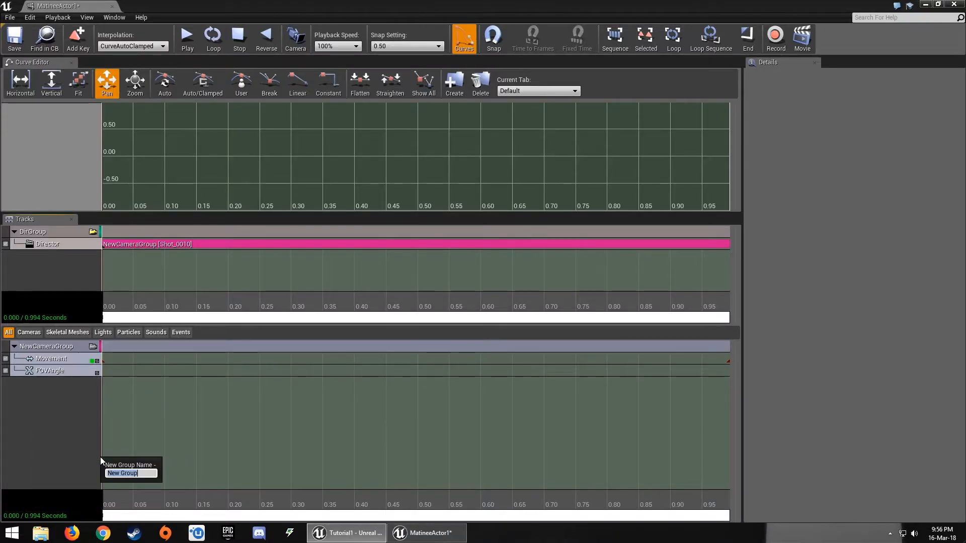
key("Return")
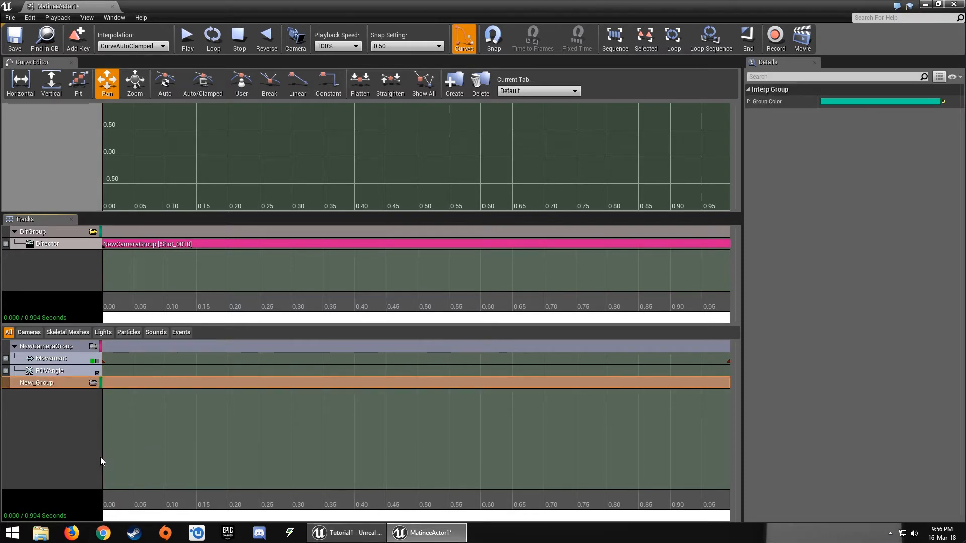
- Assign the selected SM_Chair to New_Group as its actor and check the chair in the level
right_click(57, 382)
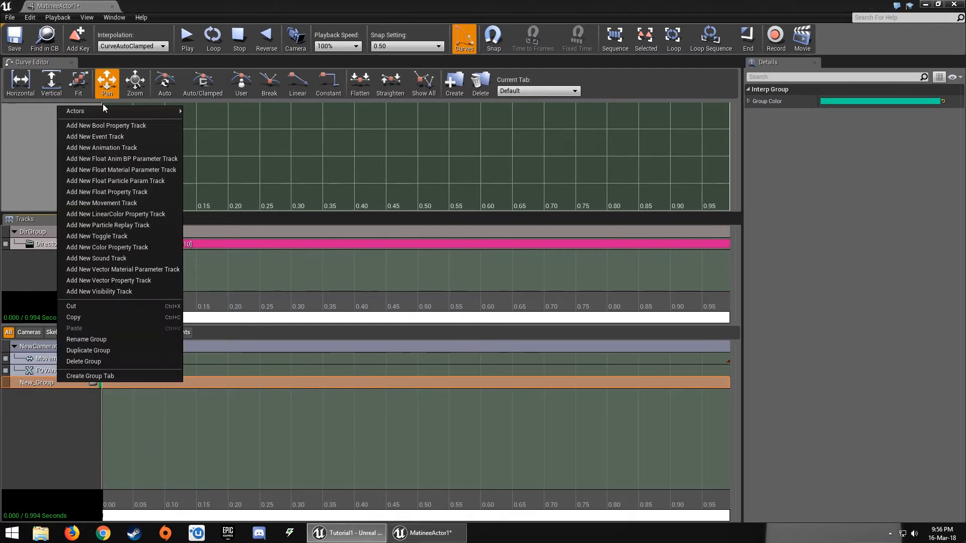
mouse_move(102, 107)
left_click(225, 124)
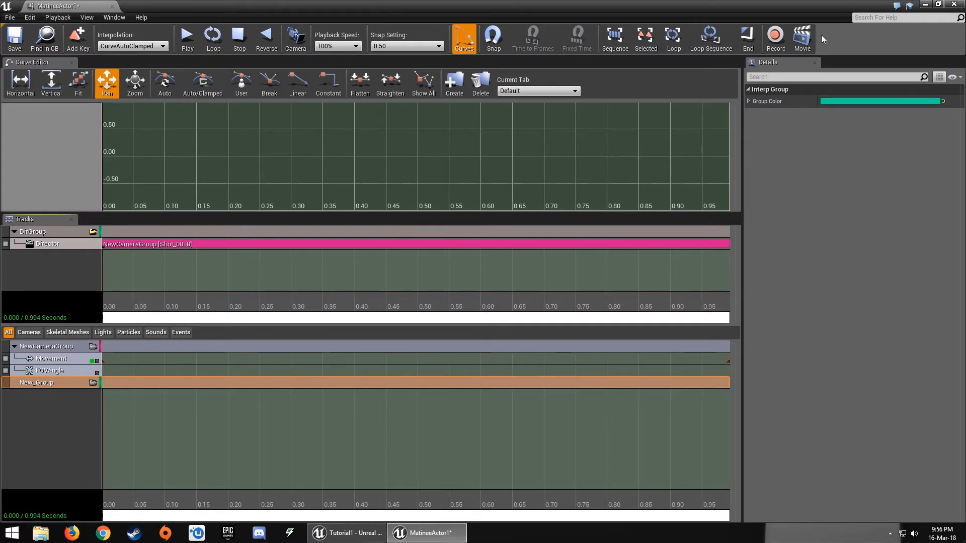
left_click(923, 4)
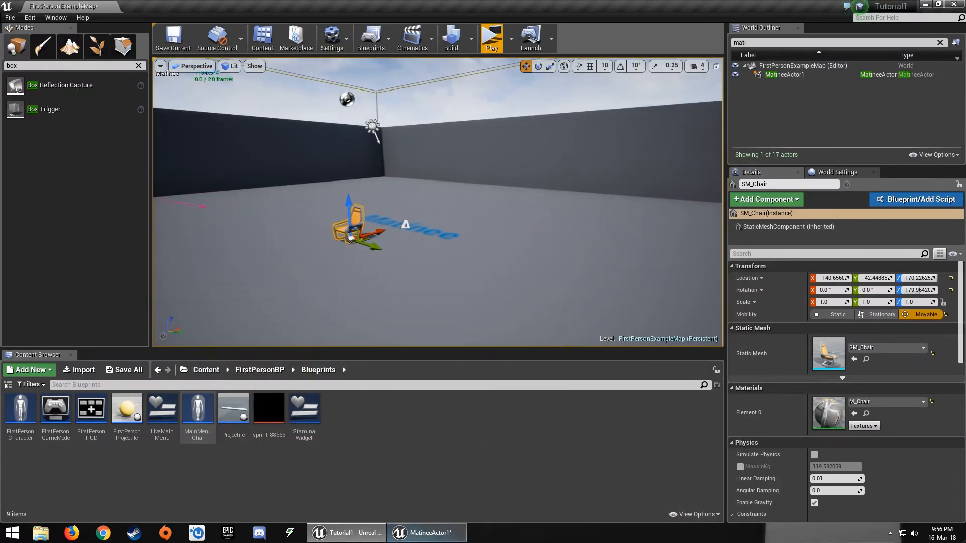
left_click(418, 532)
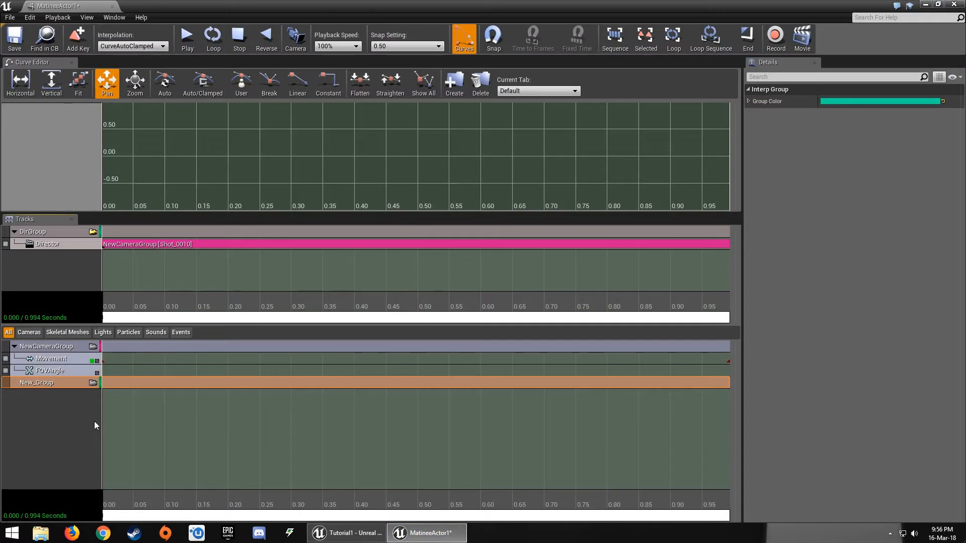
- Add a Movement track to New_Group and check the chair's position in the level
right_click(52, 381)
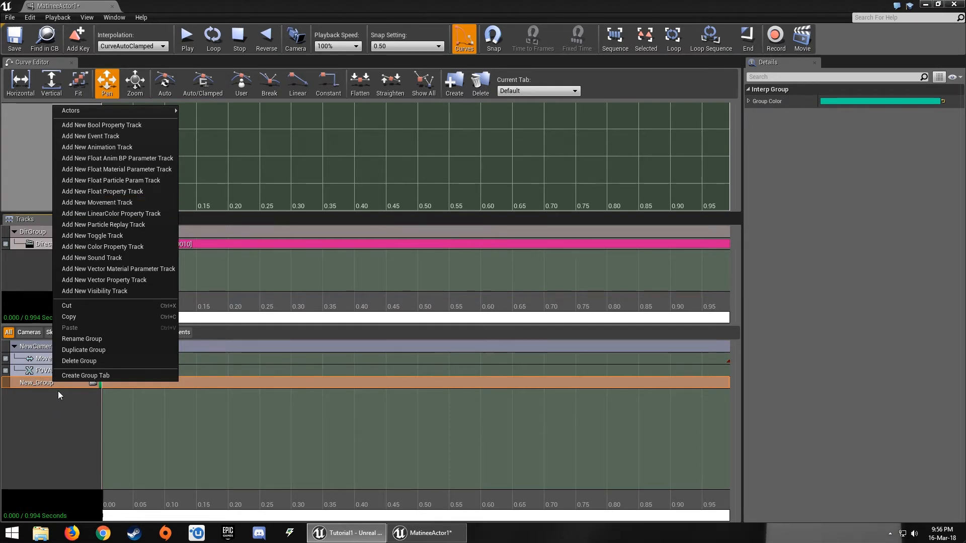
right_click(59, 382)
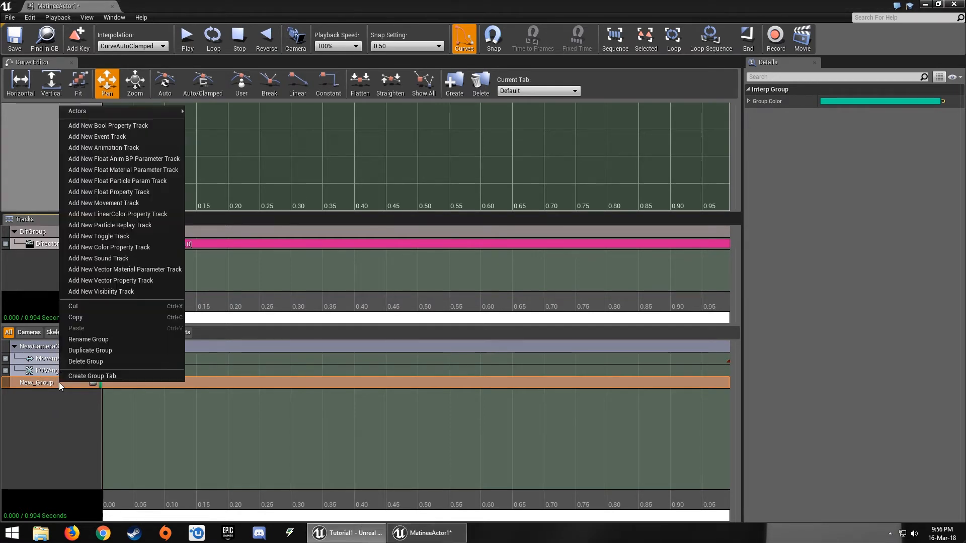
left_click(134, 203)
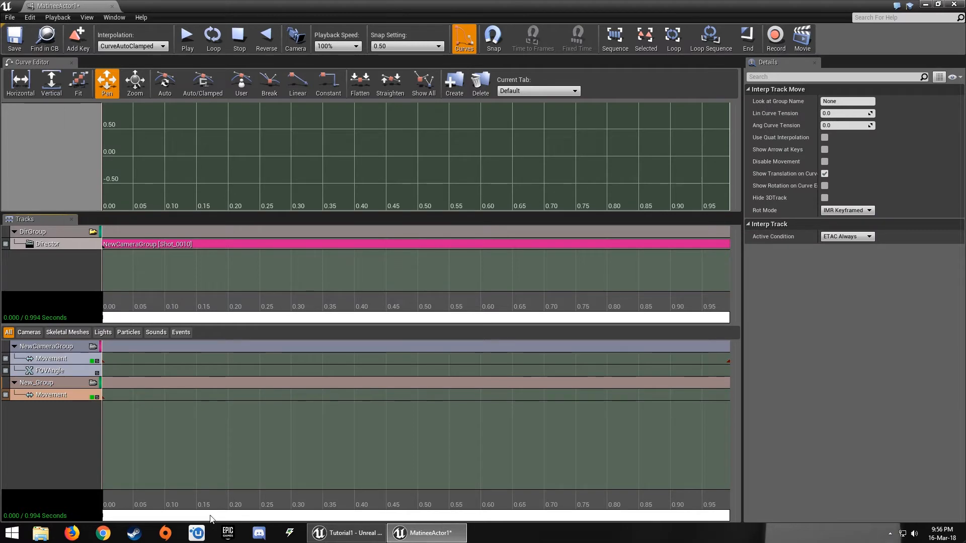
left_click(925, 4)
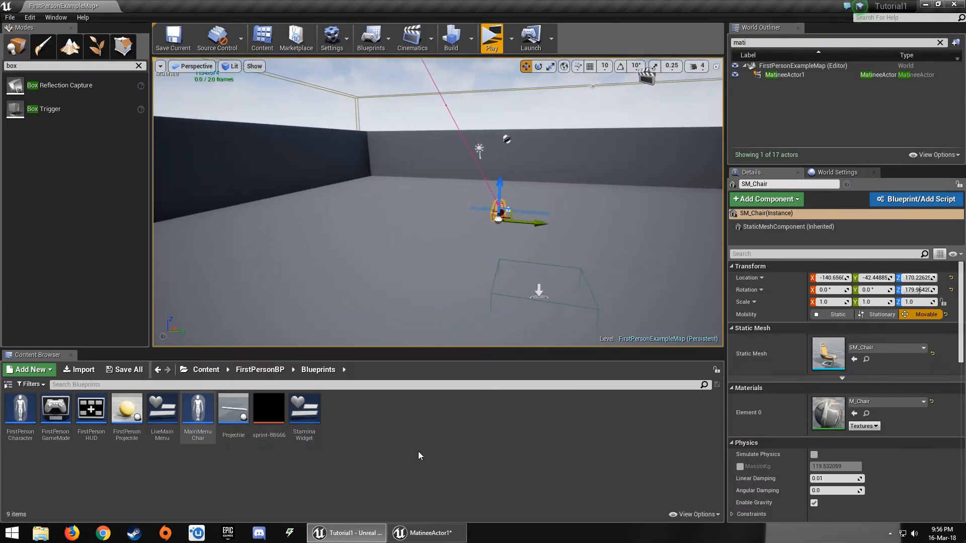
left_click(427, 533)
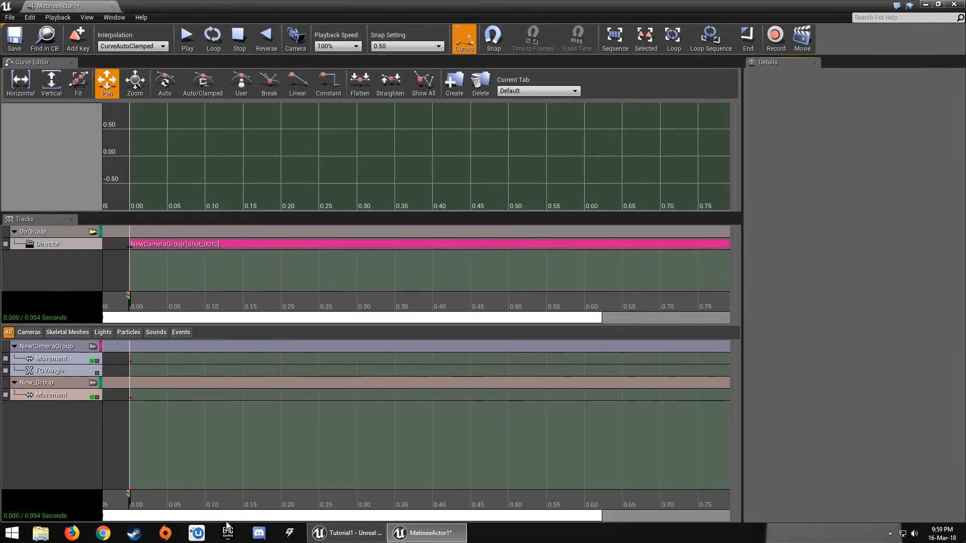
- Select New_Group's Movement key at 0.00 s and check the chair's starting position in the level
scroll(193, 517, "up", 2)
left_click(168, 397)
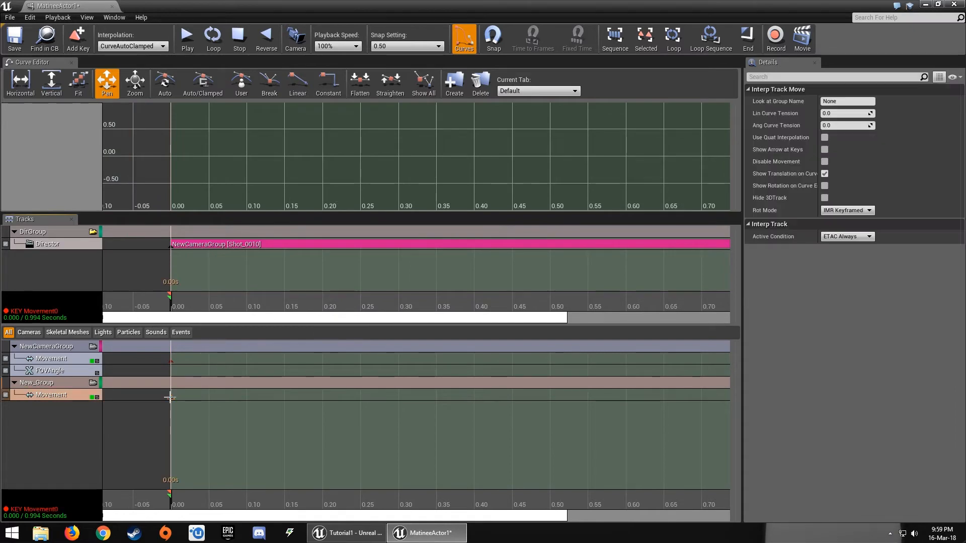
left_click_drag(261, 517, 270, 519)
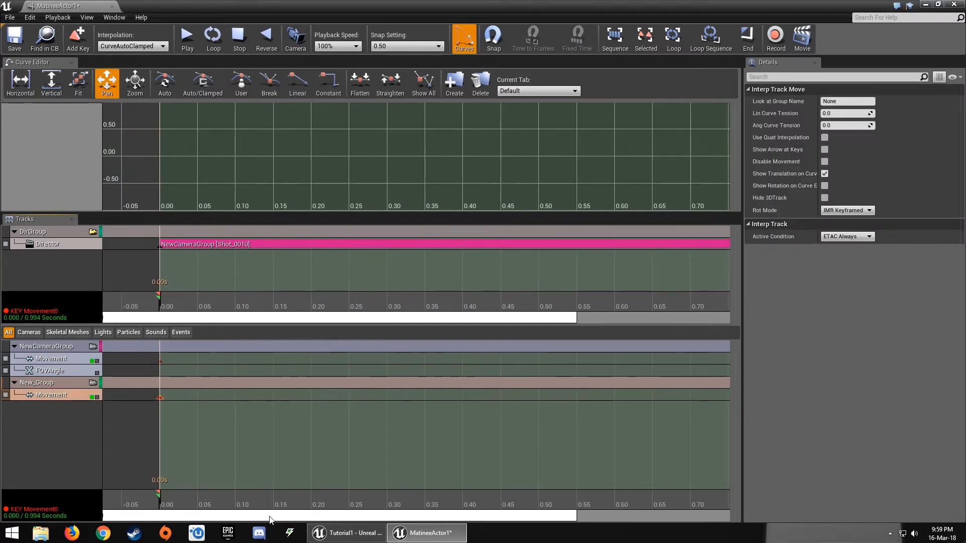
left_click(925, 5)
left_click(427, 533)
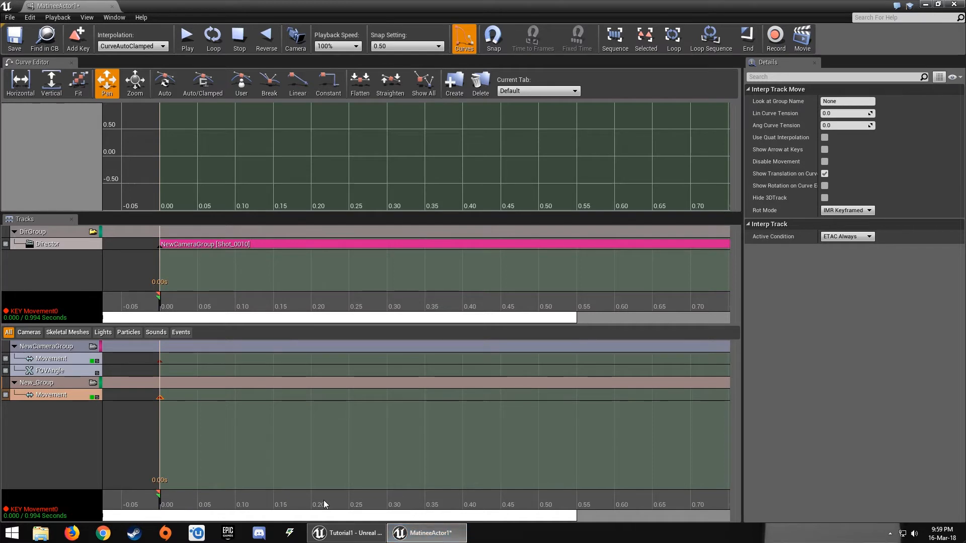
- Keyframe New_Group's Movement track at about 0.50 s with the chair moved along Y to about 690
left_click_drag(324, 500, 541, 509)
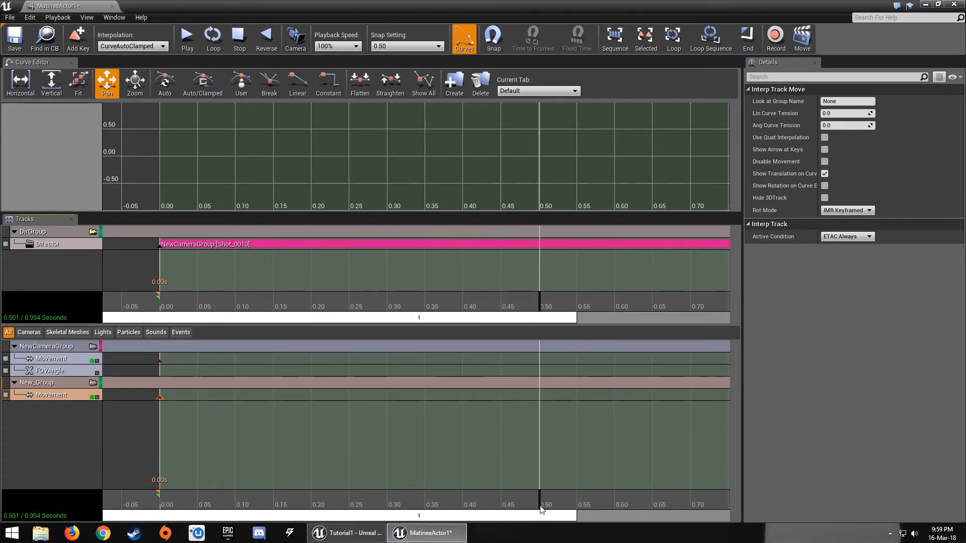
left_click(923, 4)
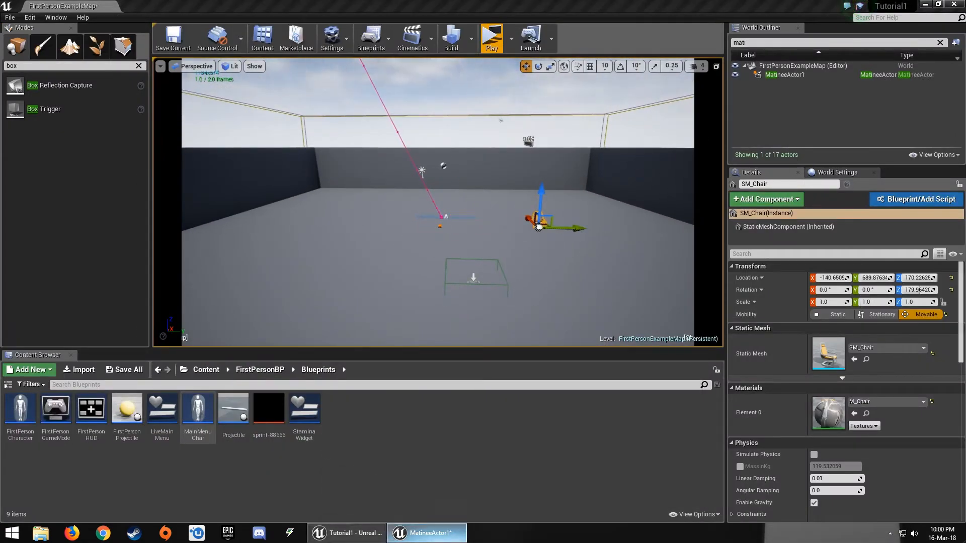
left_click(428, 533)
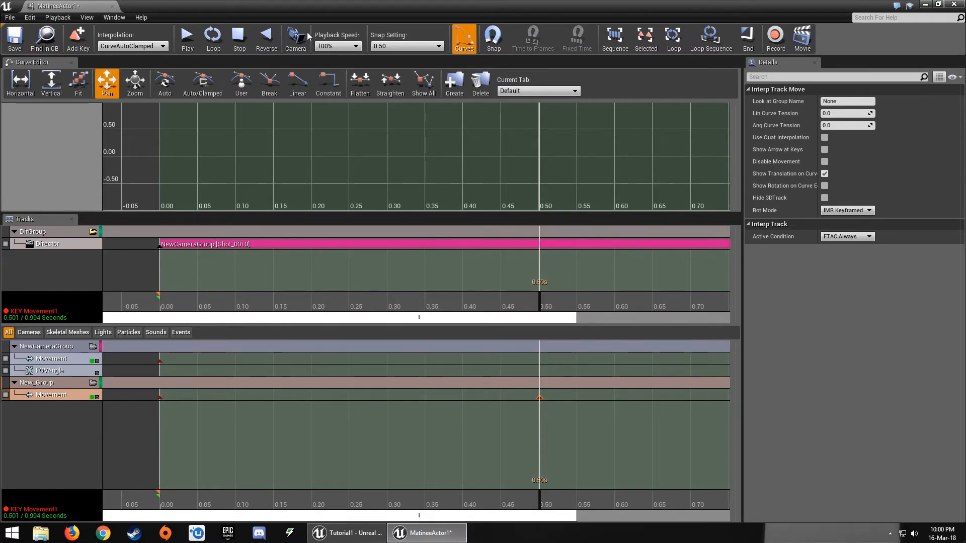
- Examine the chair's movement path in the level and New_Group's movement keys along the timeline
left_click(925, 4)
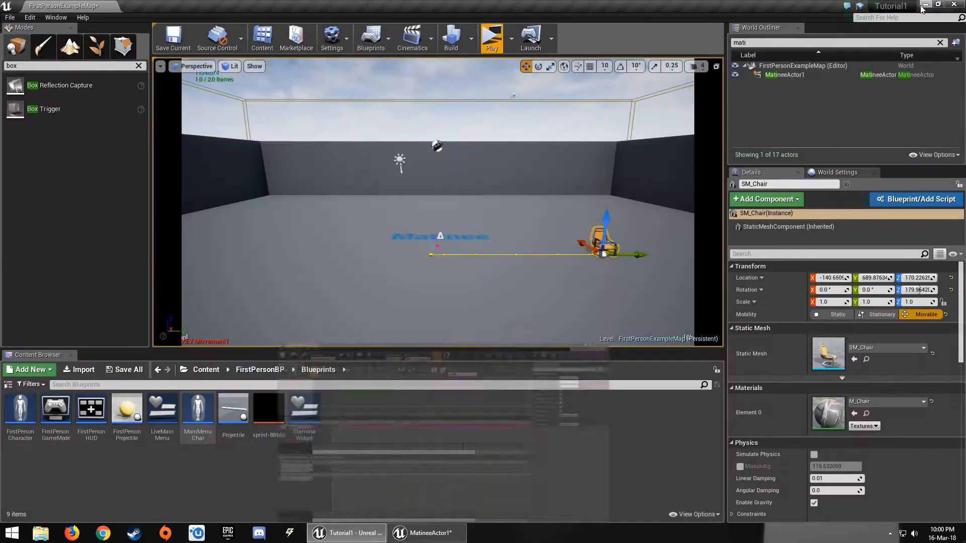
right_click_drag(702, 152, 609, 208)
key("s")
key("w")
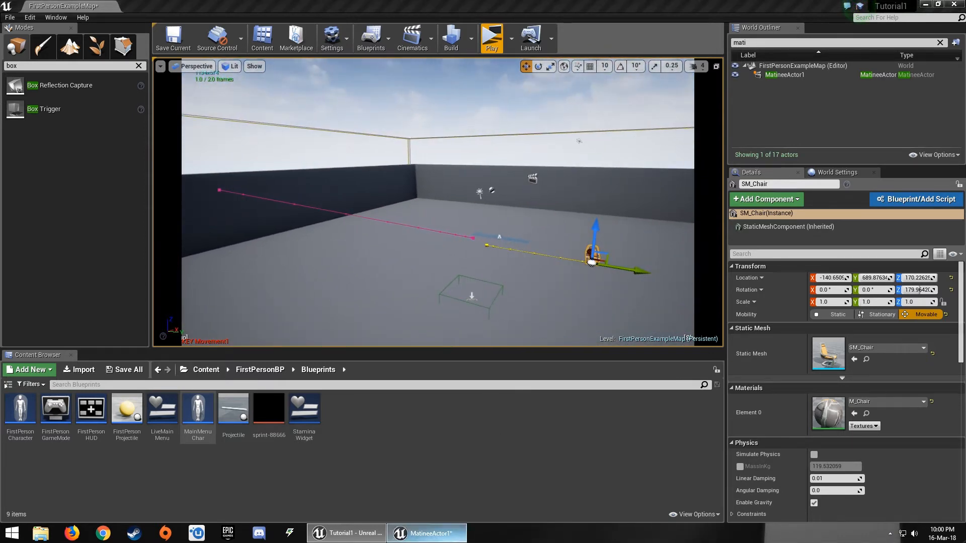
left_click(442, 513)
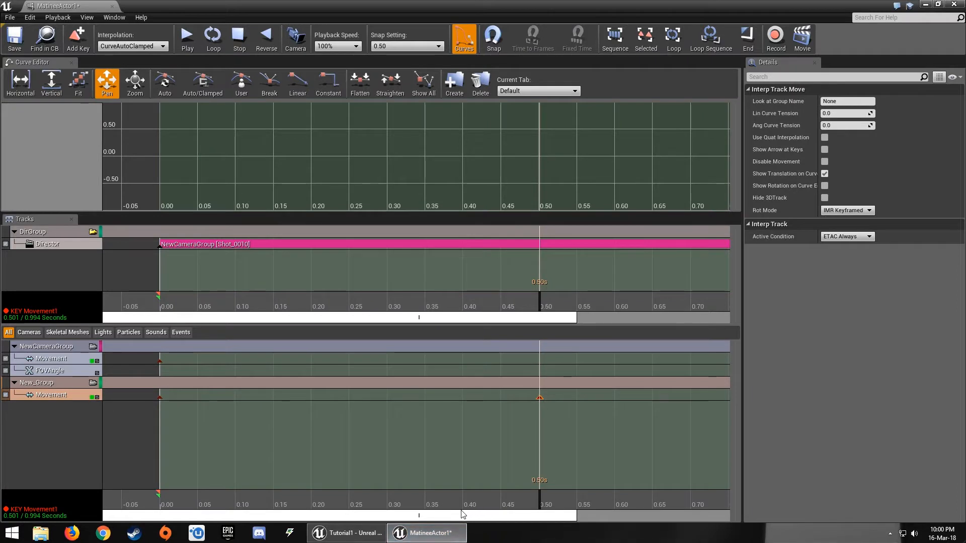
left_click_drag(462, 512, 409, 513)
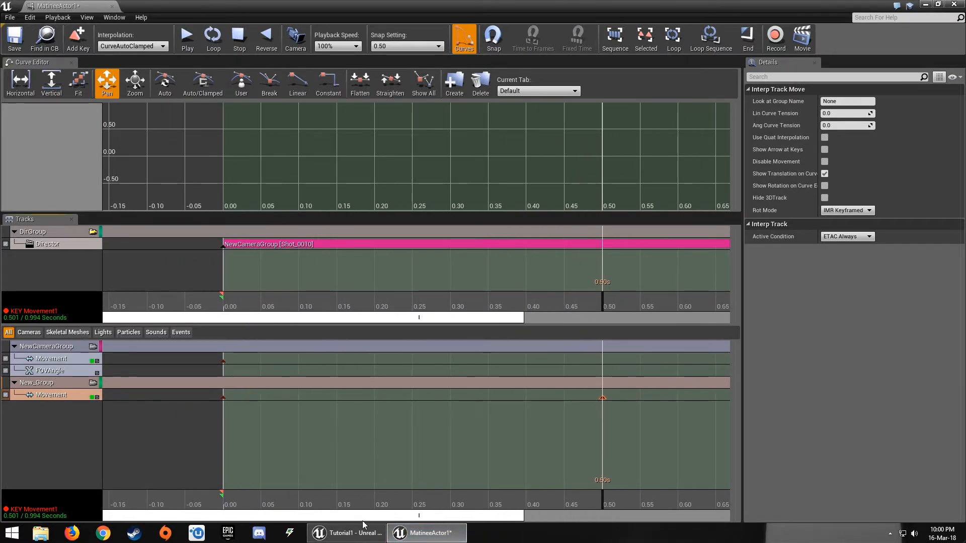
left_click_drag(363, 525, 438, 526)
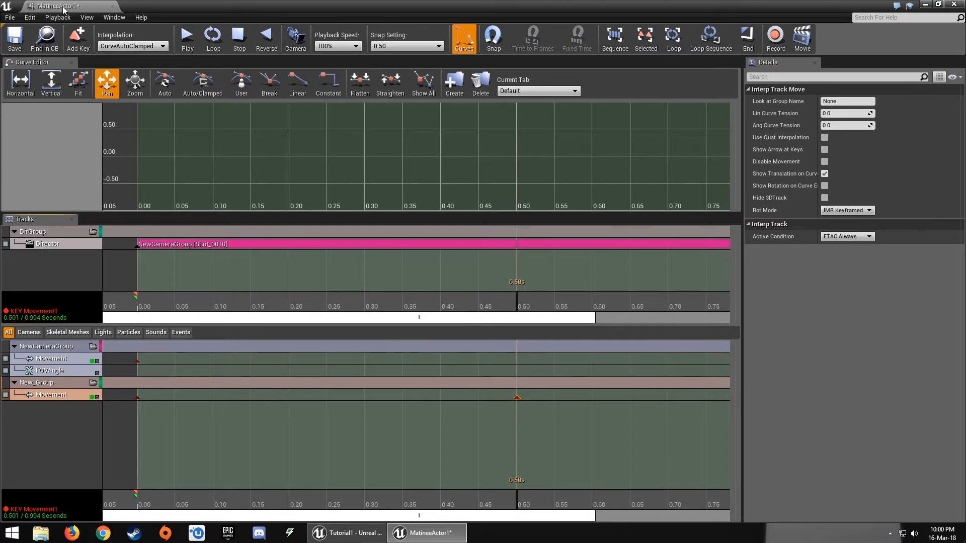
- Save the level, agreeing to close Matinee, and preview the camera and chair animation in the game
left_click(15, 40)
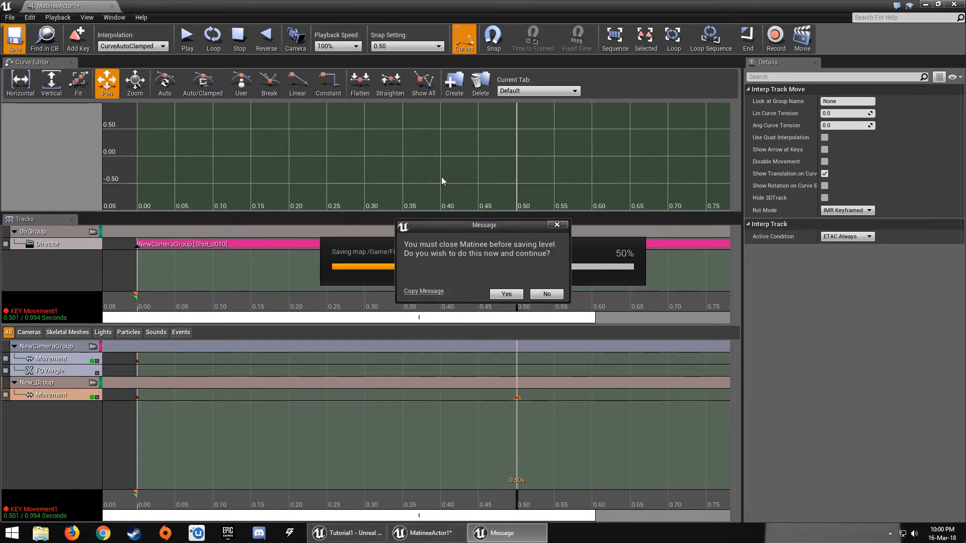
left_click(505, 294)
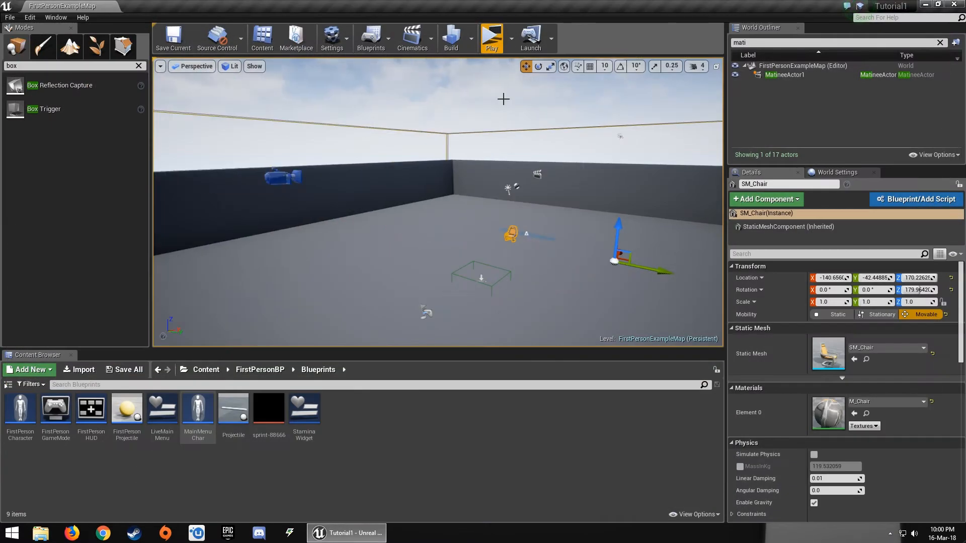
left_click(491, 41)
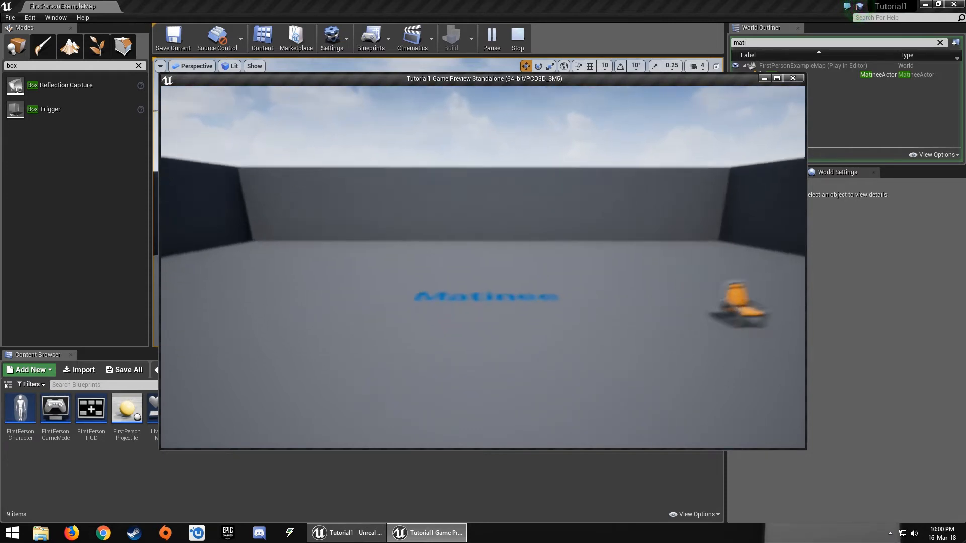
key("Escape")
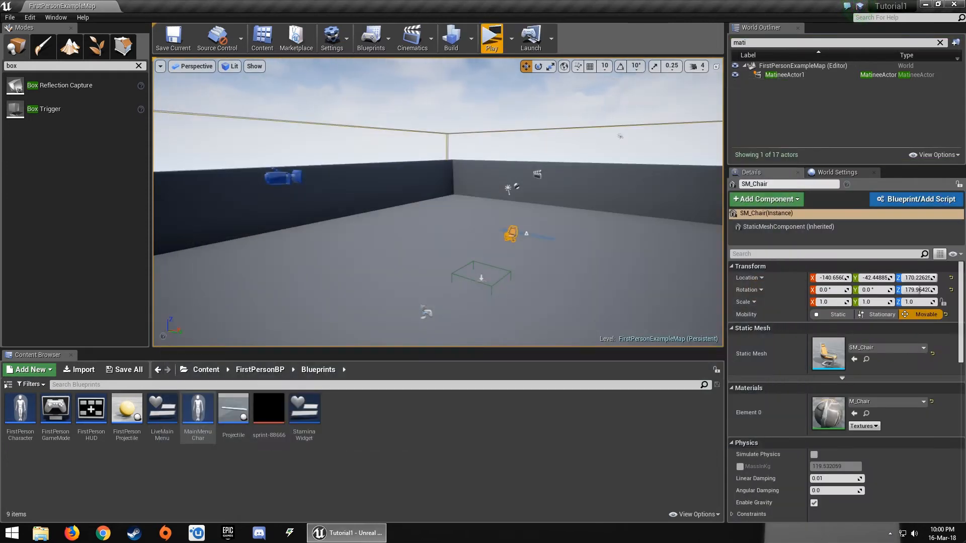
- Select MatineeActor1 in the level and reopen it in the Matinee editor without converting it to a Level Sequence
right_click_drag(437, 202, 598, 219)
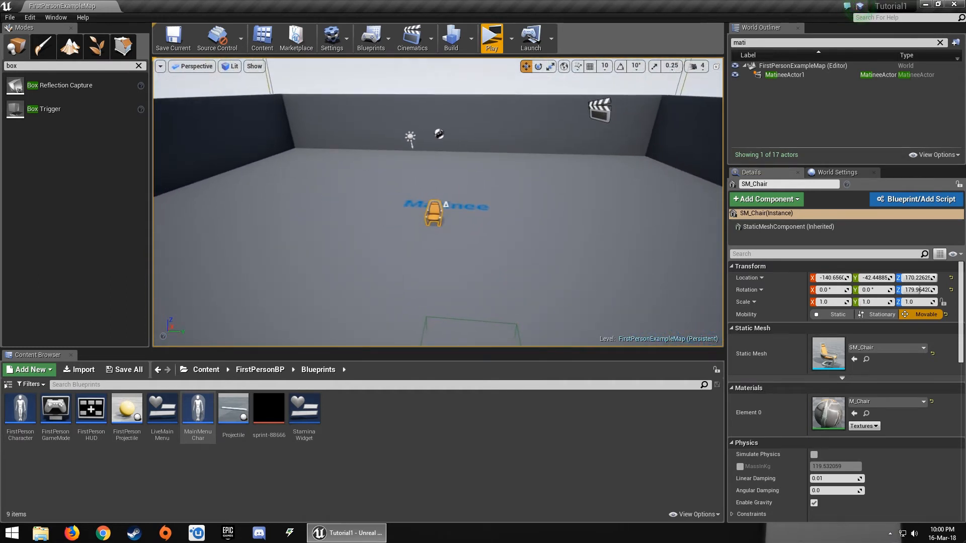
right_click_drag(322, 252, 241, 226)
left_click(805, 75)
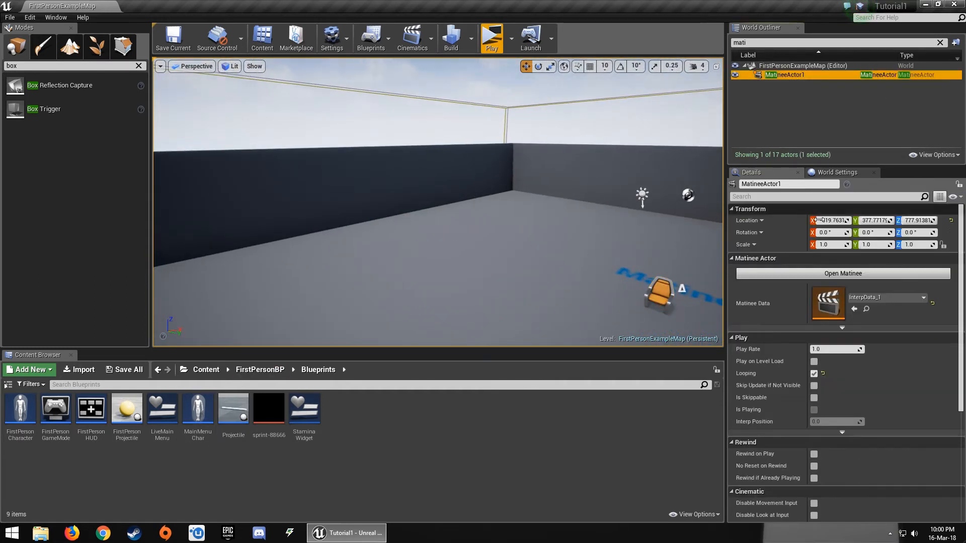
left_click(843, 273)
left_click(541, 287)
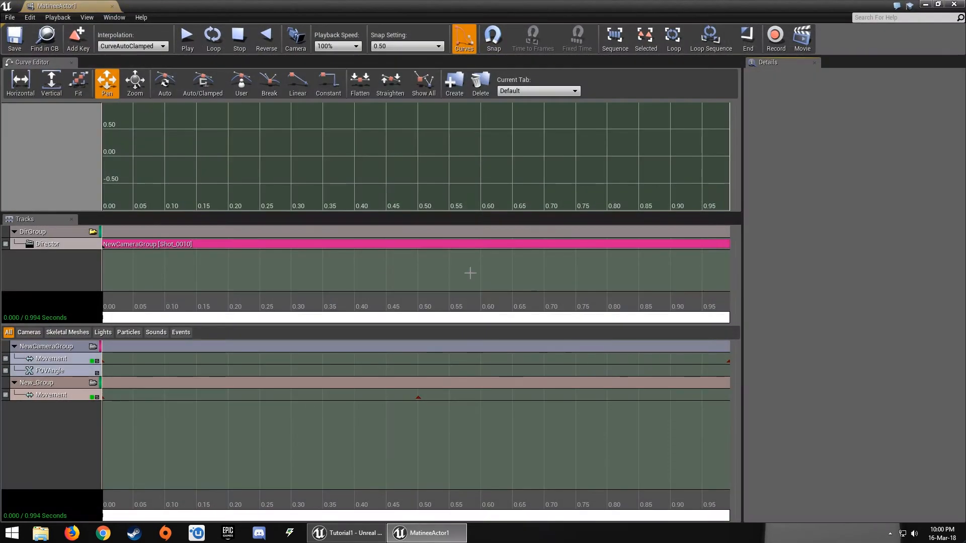
- Review the track types that can be added to New_Group
right_click(61, 413)
left_click(62, 384)
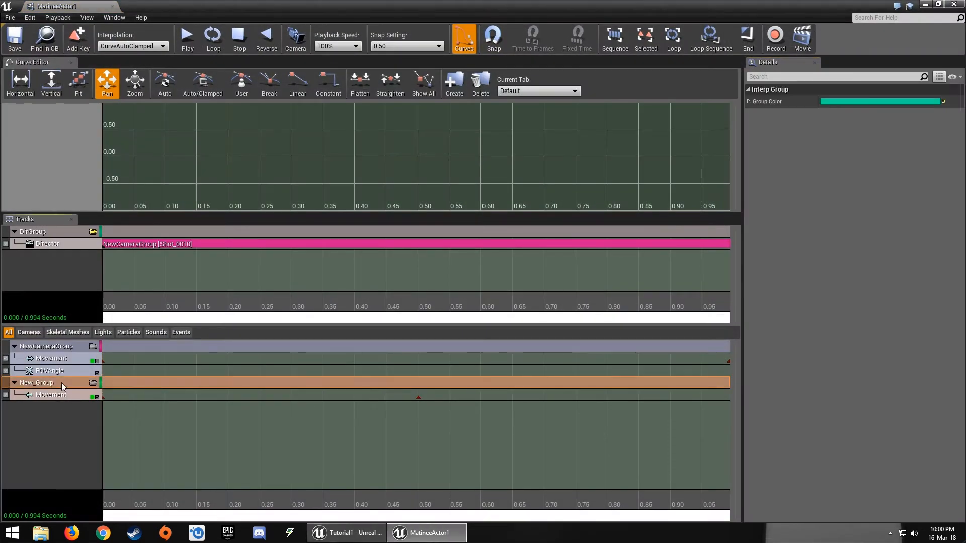
right_click(61, 382)
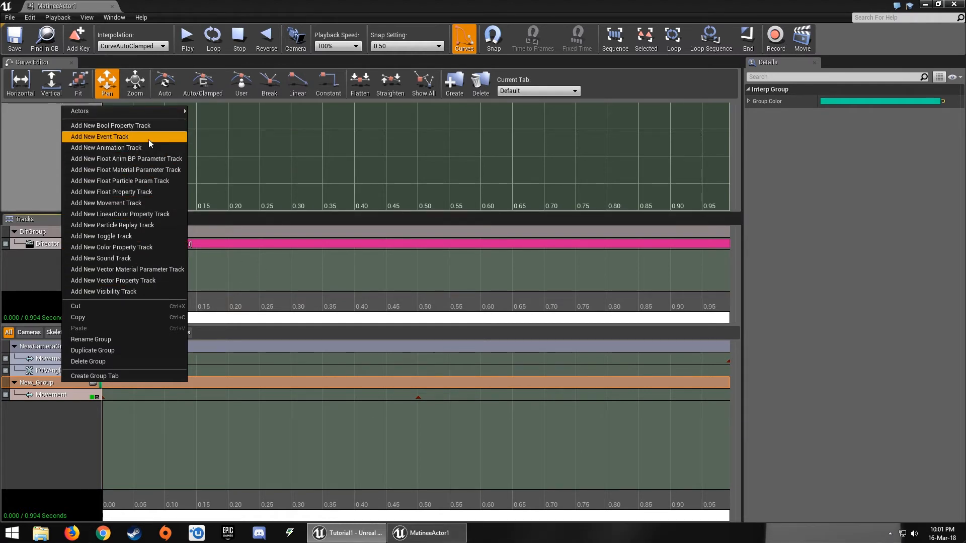
left_click(53, 394)
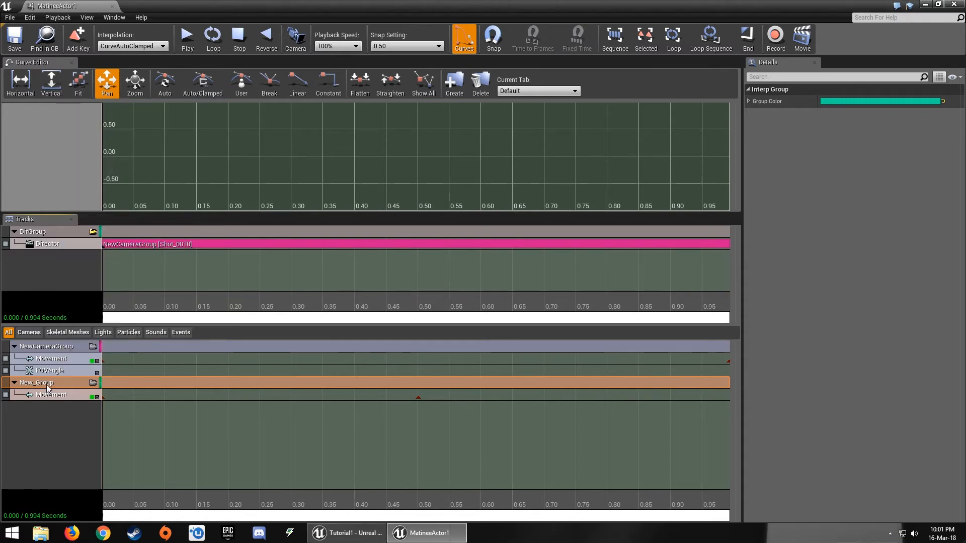
- Move and rotate the chair in the level and key the pose at 0.50 s on New_Group's Movement track
left_click(50, 395)
left_click(960, 4)
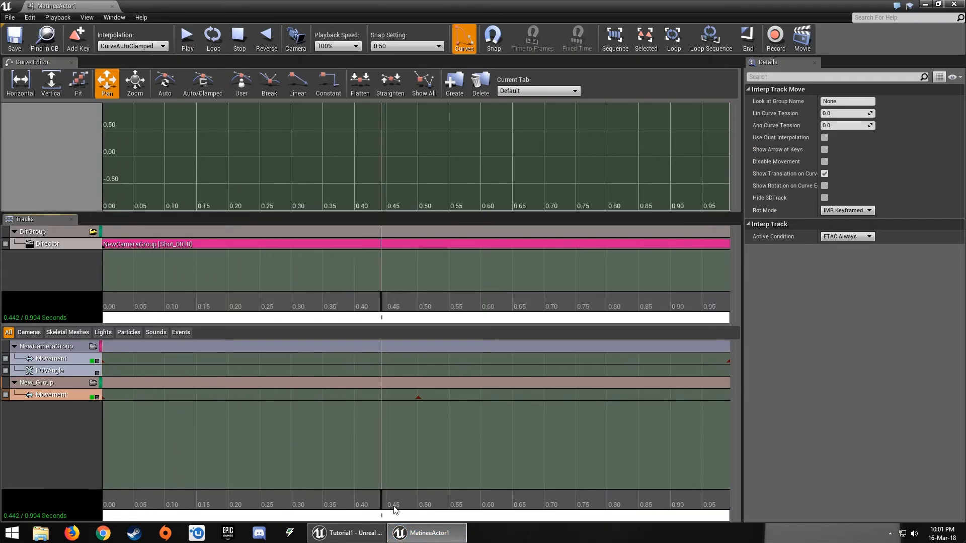
left_click_drag(418, 500, 419, 500)
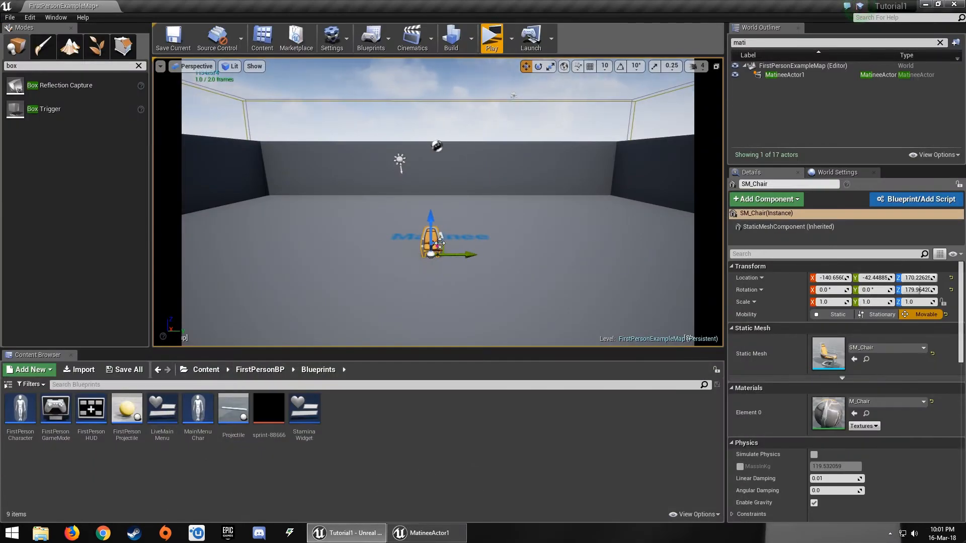
left_click_drag(459, 253, 580, 256)
left_click_drag(749, 257, 614, 257)
right_click_drag(614, 257, 636, 272)
key("e")
left_click_drag(481, 241, 489, 243)
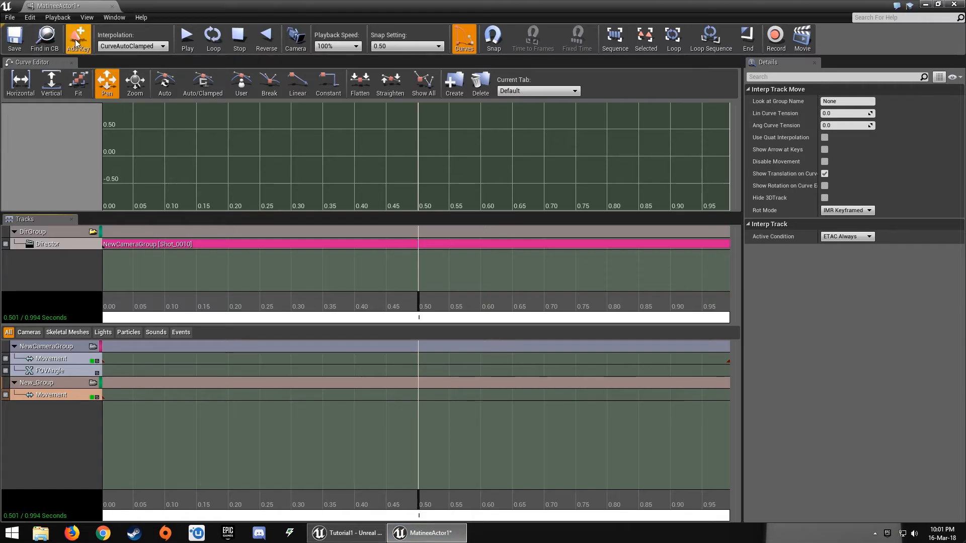
- Loop the Matinee playback and watch the chair's animation in the level viewport
left_click(215, 44)
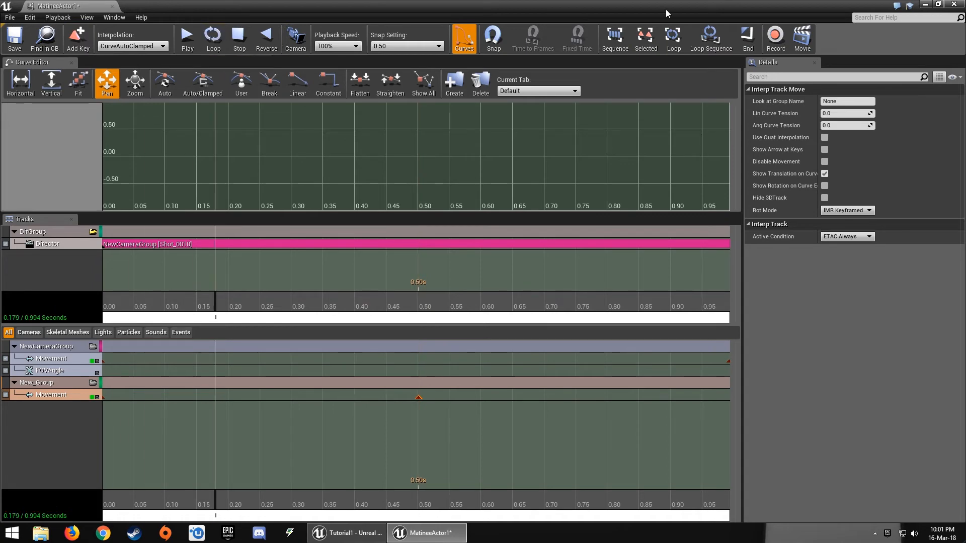
left_click(927, 4)
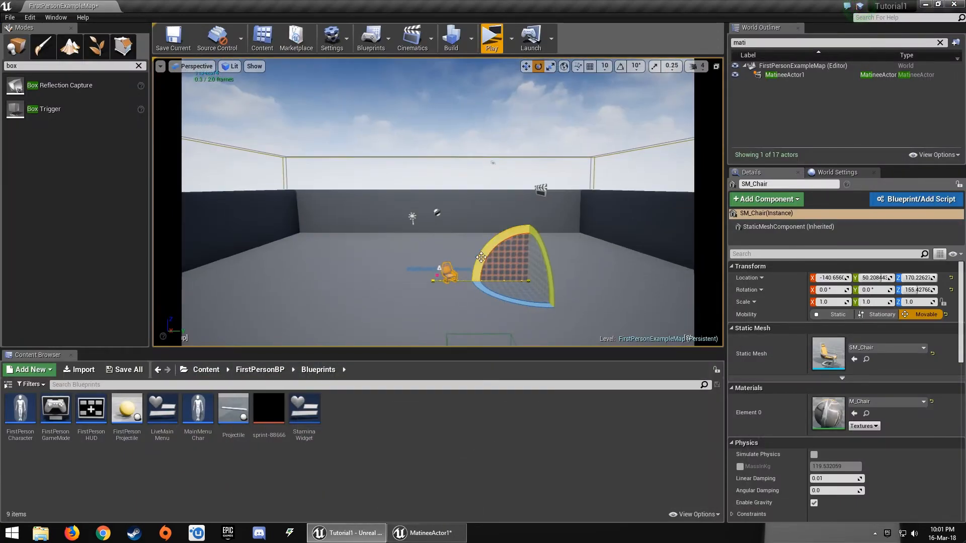
left_click(426, 534)
- Save the level, agreeing to close Matinee, and play the game to preview the chair's movement
key("ctrl+s")
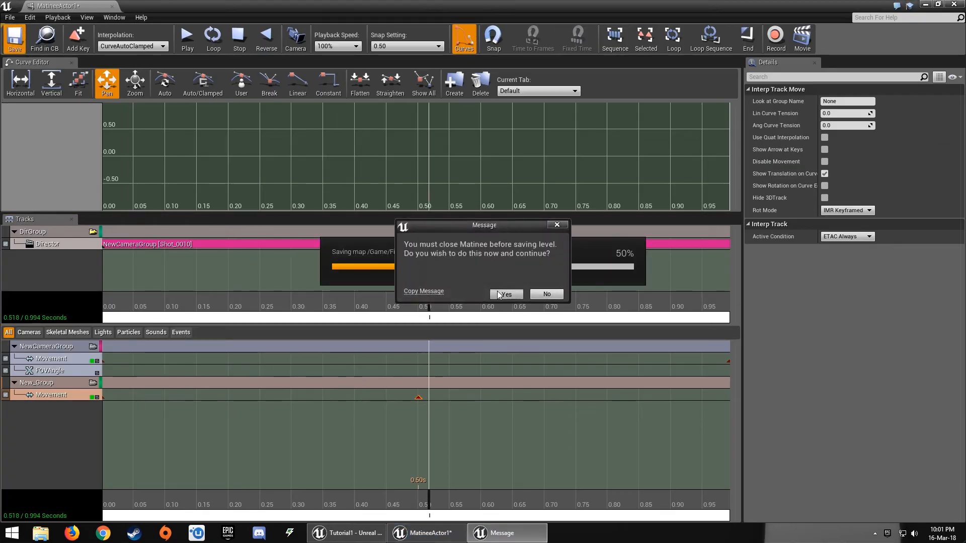
left_click(506, 293)
left_click(491, 38)
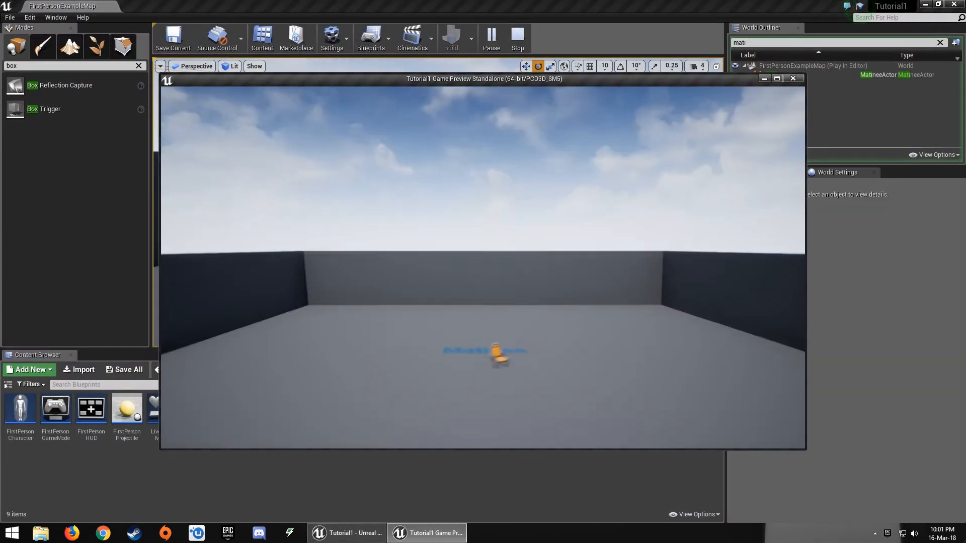
key("Escape")
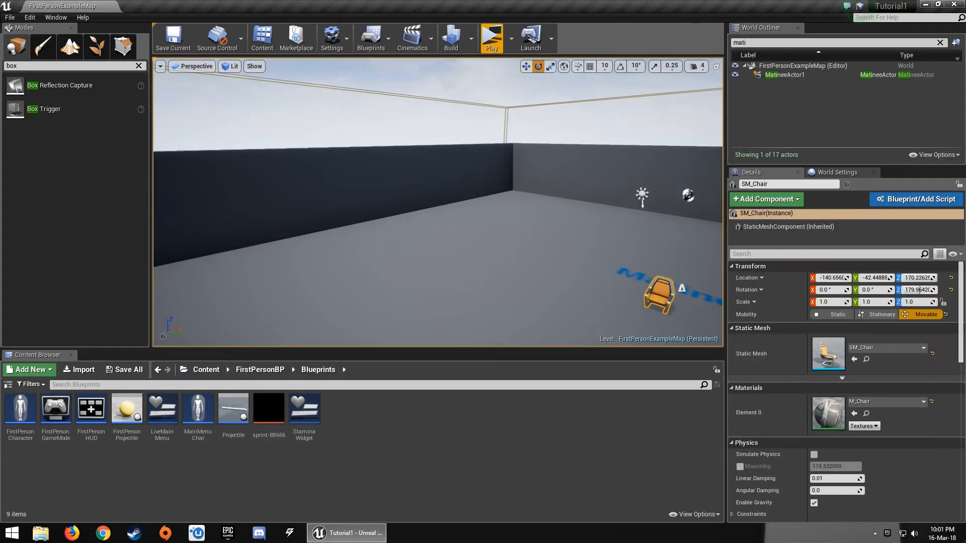
- Select the TriggerBox in the level and open the level blueprint
right_click_drag(483, 268, 402, 264)
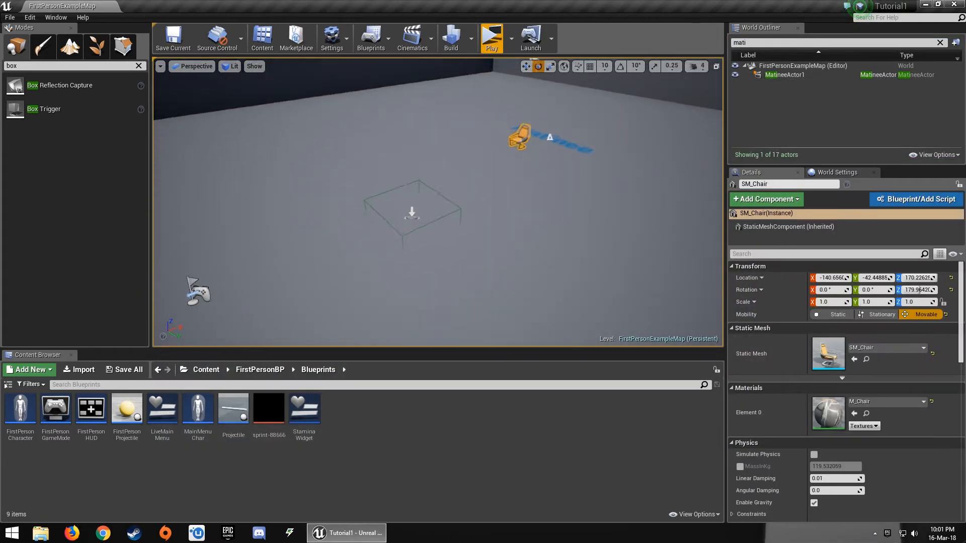
left_click(387, 216)
right_click_drag(361, 216, 251, 151)
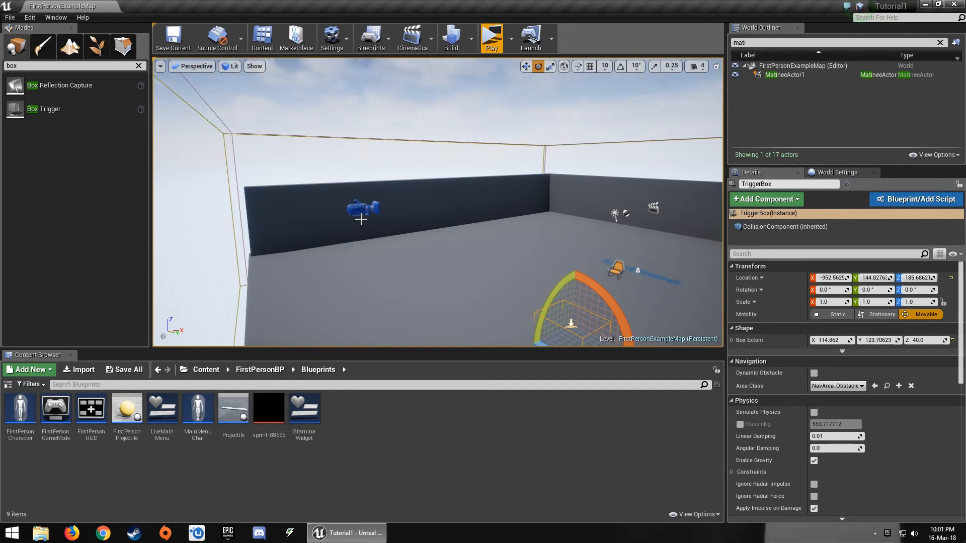
right_click_drag(391, 236, 603, 244)
key("w")
right_click_drag(580, 195, 428, 198)
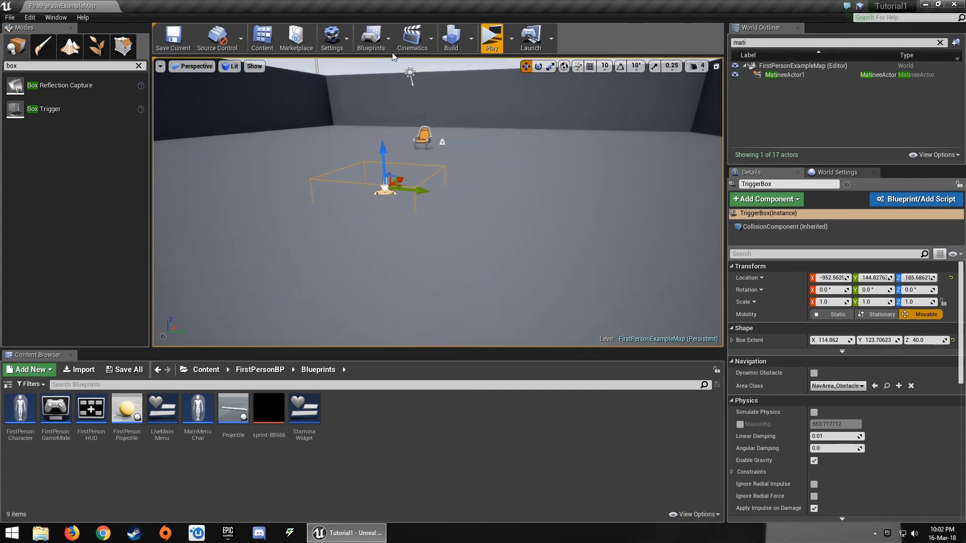
left_click(371, 39)
left_click(436, 123)
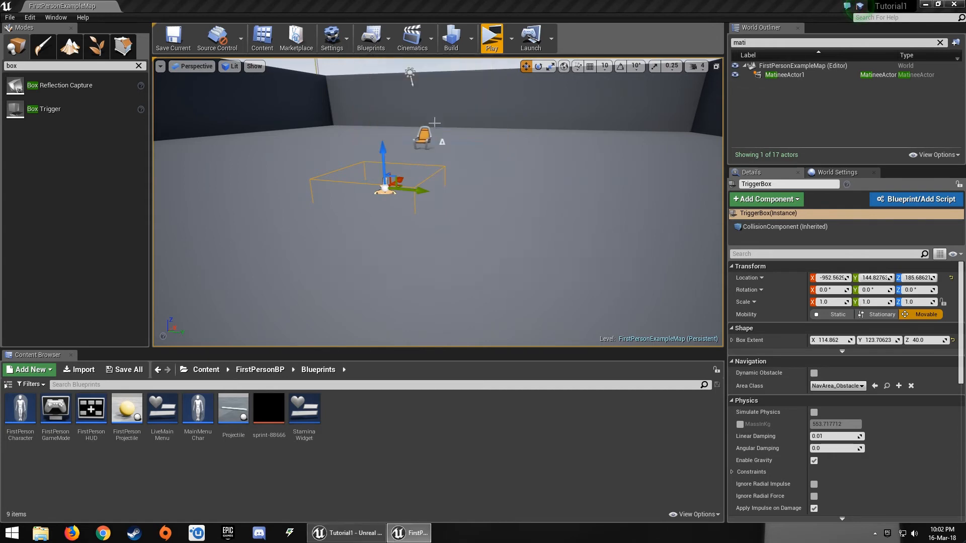
right_click(495, 209)
left_click(490, 294)
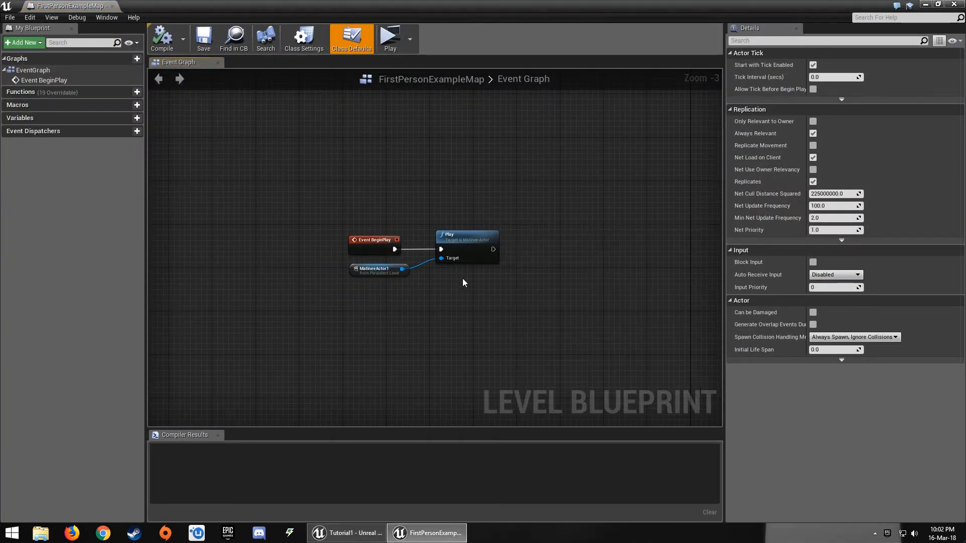
left_click_drag(468, 282, 285, 194)
left_click(285, 194)
scroll(510, 259, "down", 5)
right_click(497, 248)
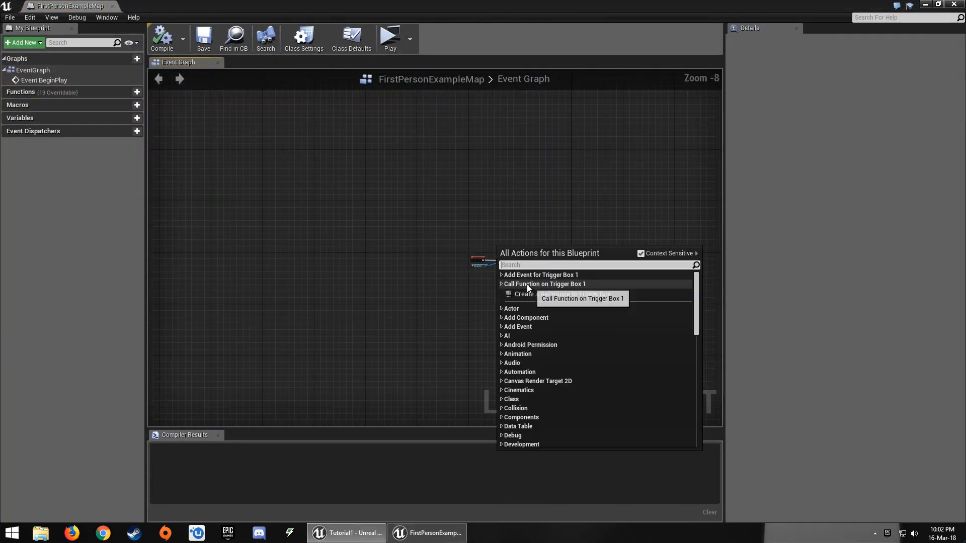
key("Escape")
scroll(520, 270, "up", 7)
left_click_drag(409, 198, 445, 205)
left_click(335, 269, "shift")
scroll(462, 238, "down", 5)
scroll(469, 262, "up", 5)
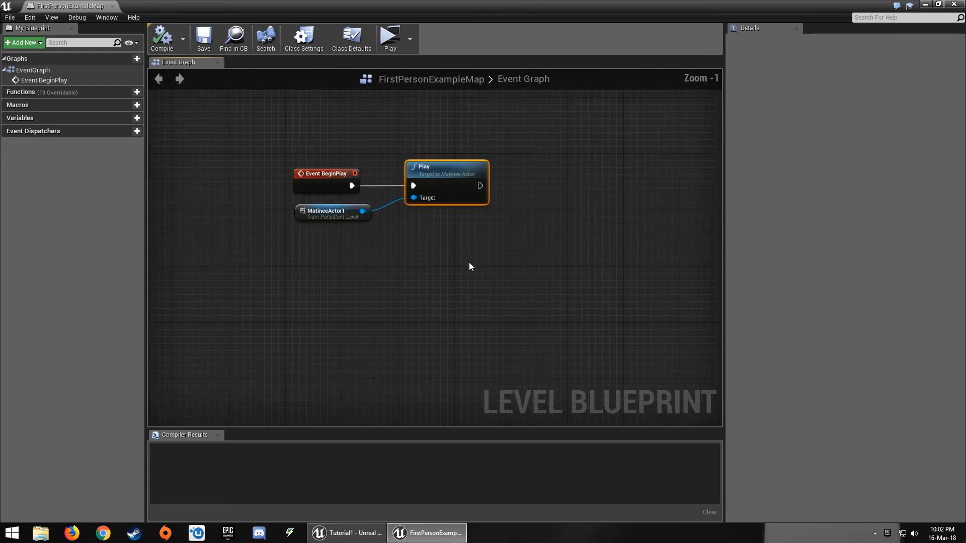
- Delete the Play, Event BeginPlay and MatineeActor1 nodes from the level blueprint's event graph
right_click_drag(468, 261, 468, 320)
left_click_drag(531, 340, 464, 259)
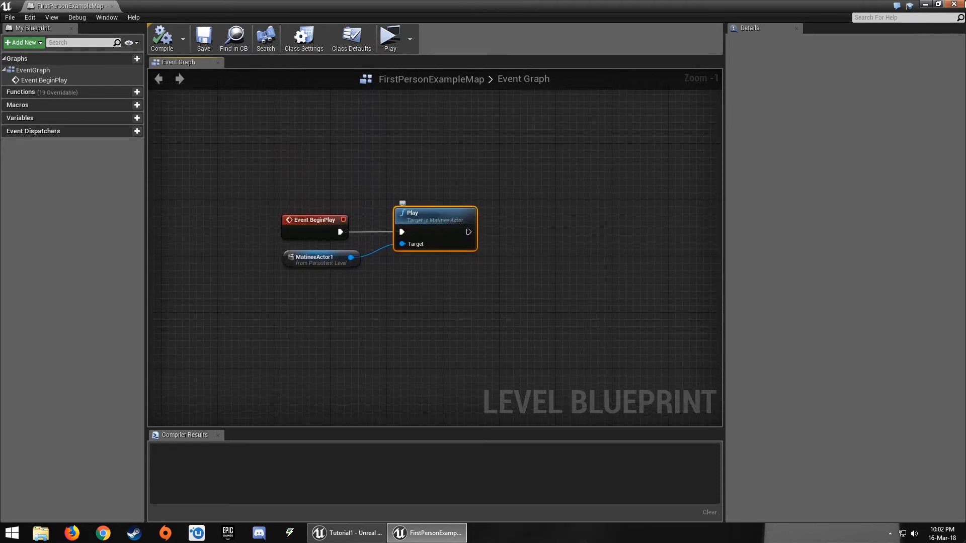
left_click(955, 4)
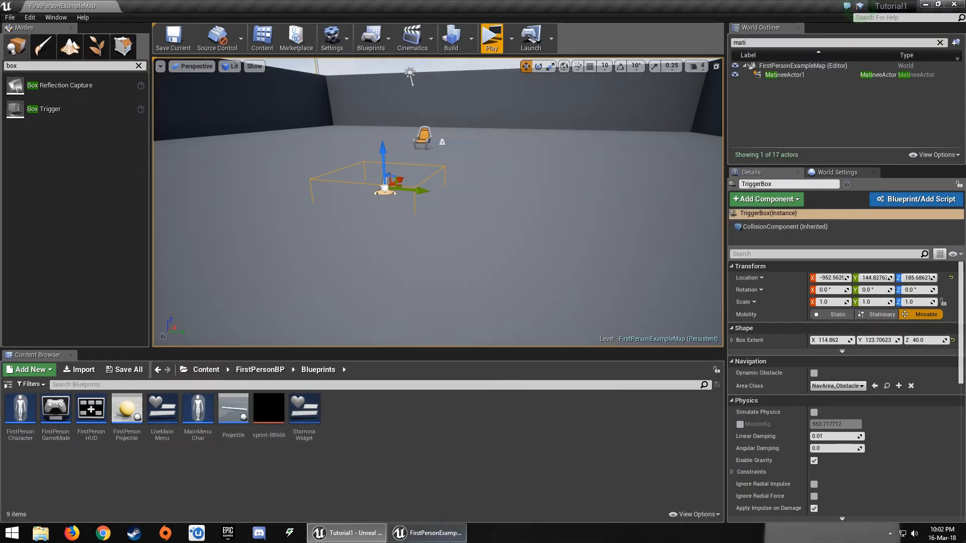
left_click(427, 533)
key("Delete")
key("ctrl+a")
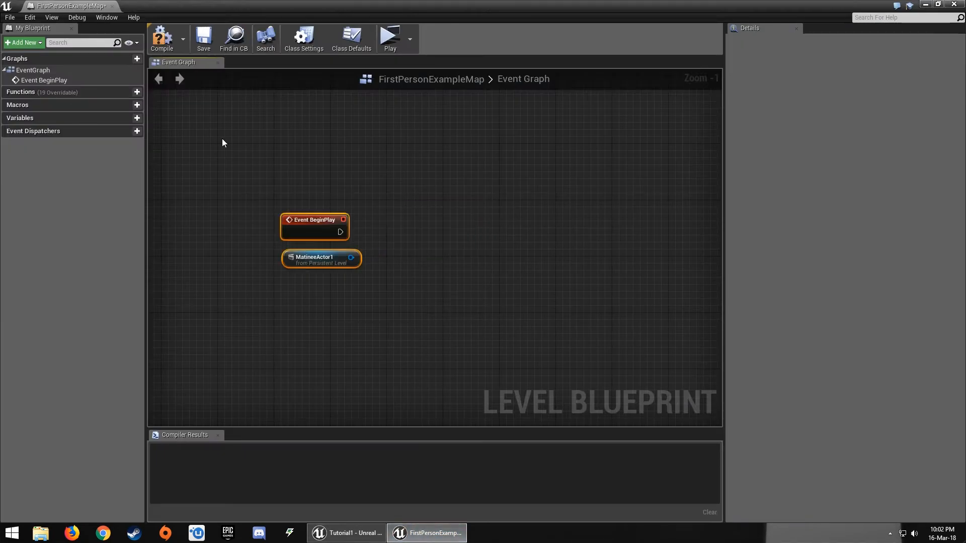
key("Delete")
- Add an On Actor Begin Overlap collision event for the TriggerBox to the event graph
right_click(353, 248)
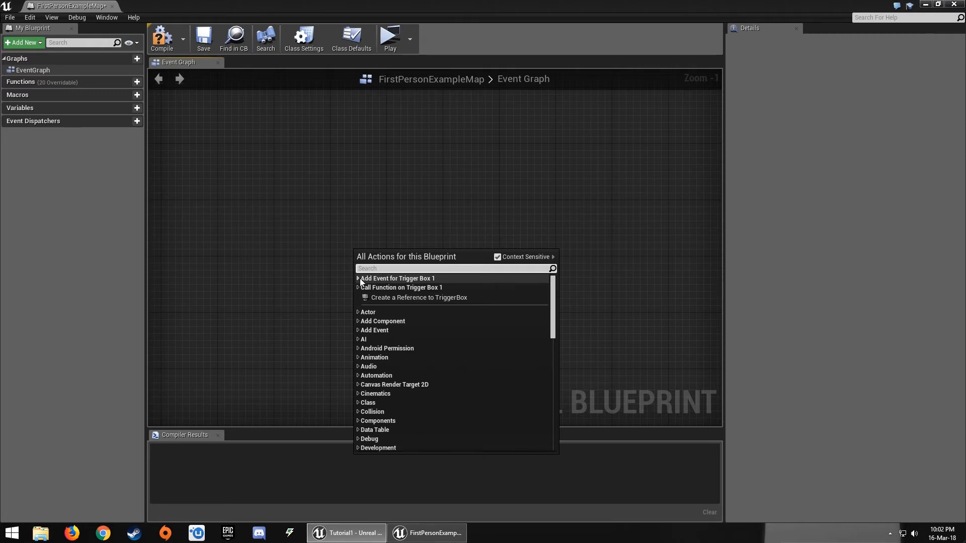
left_click(360, 279)
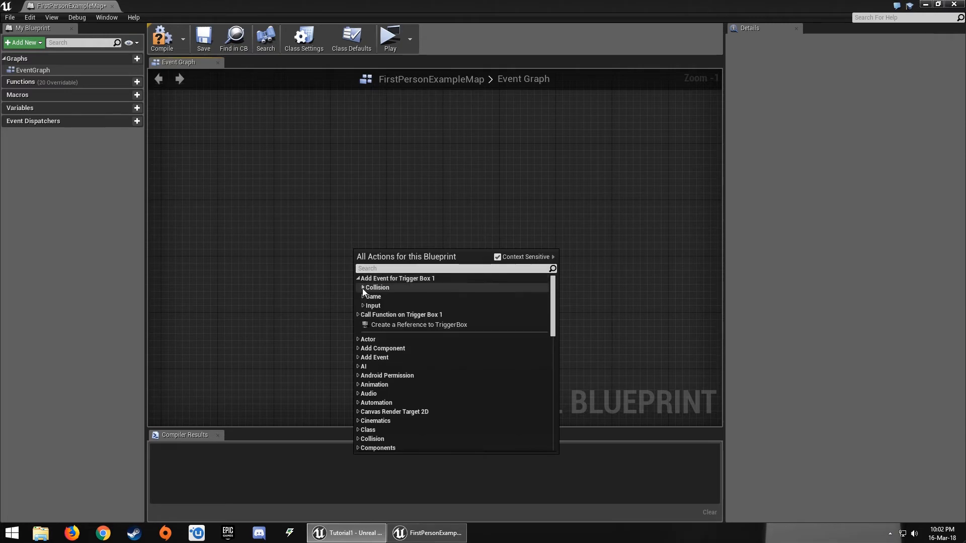
left_click(362, 288)
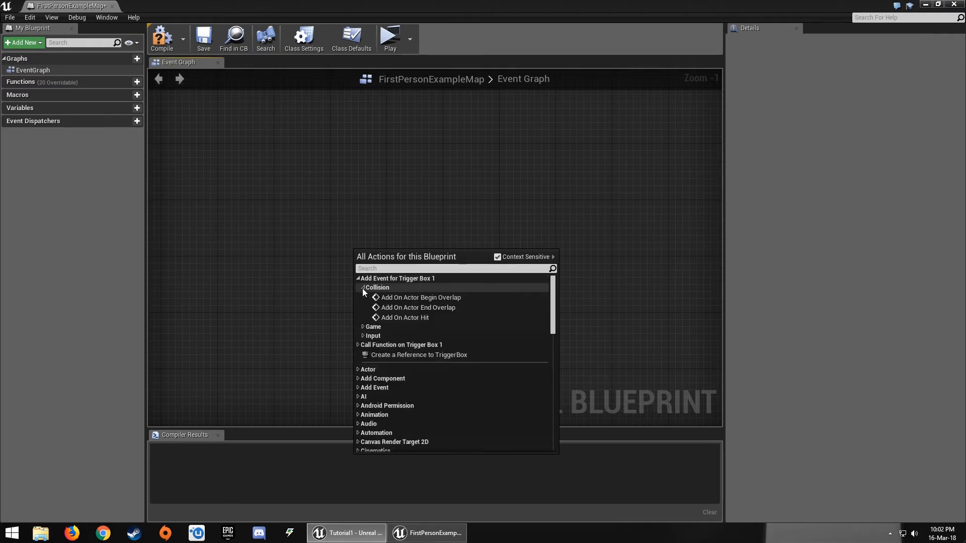
left_click(409, 300)
left_click_drag(409, 300, 281, 237)
scroll(280, 237, "up", 1)
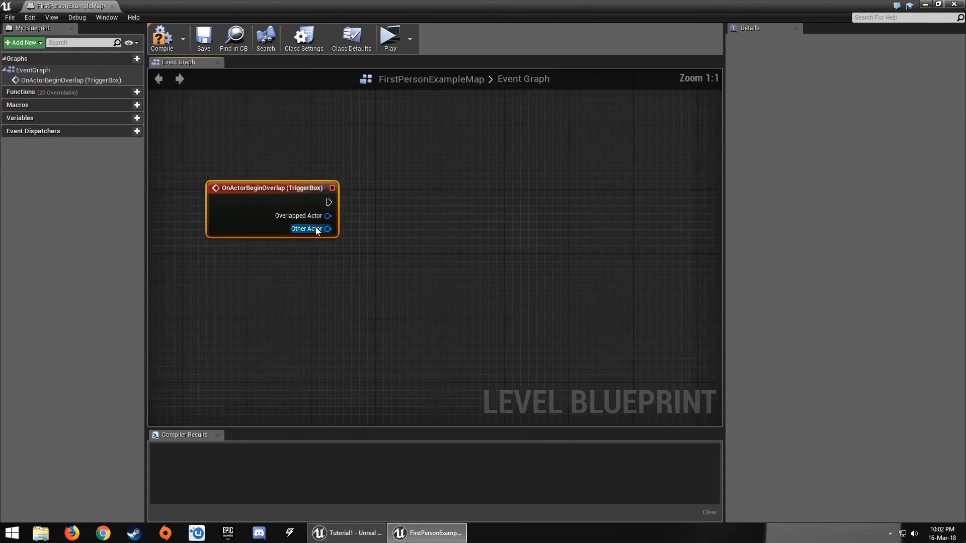
left_click_drag(403, 230, 403, 230)
left_click(392, 213)
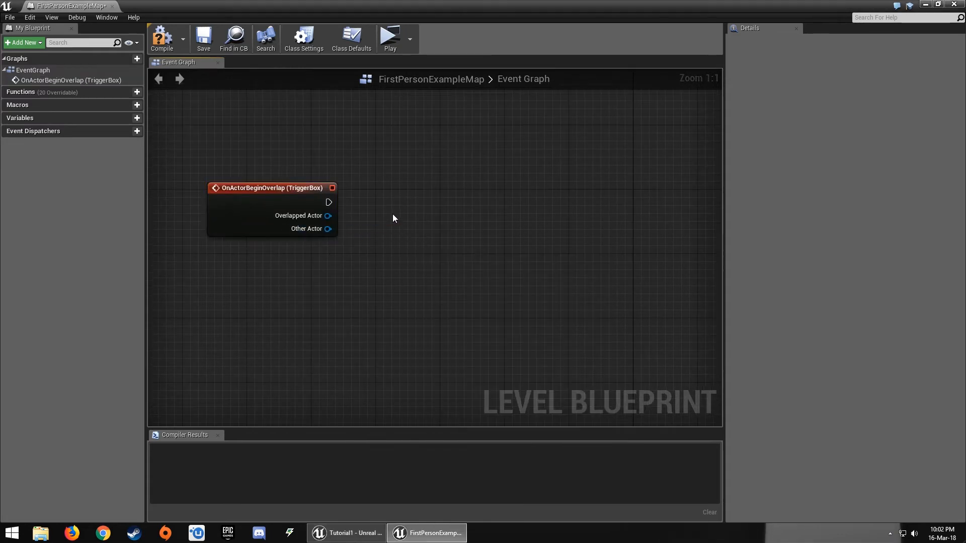
- Open the FirstPersonCharacter blueprint from the project's content and look over its event graph
left_click(925, 5)
right_click_drag(255, 339, 249, 302)
key("s")
key("a")
double_click(9, 433)
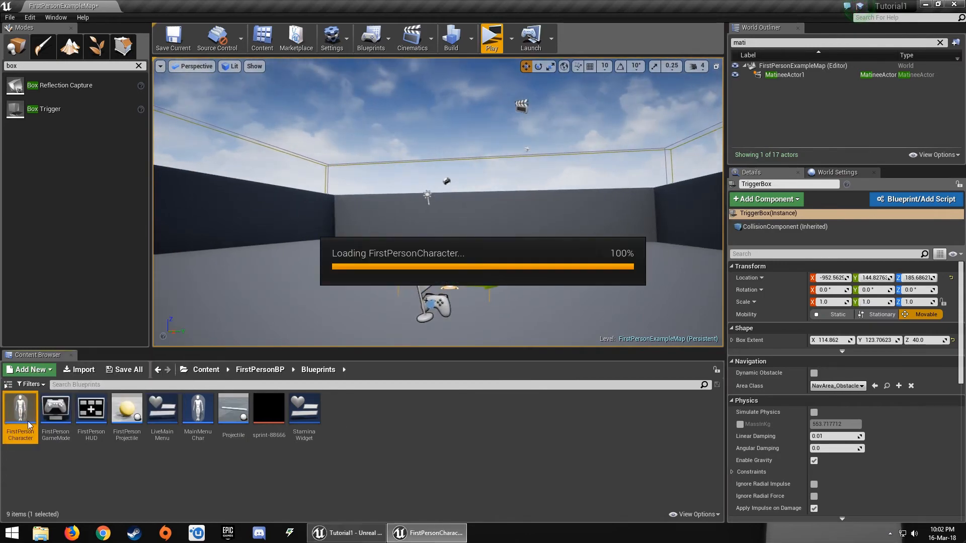
scroll(374, 299, "down", 12)
right_click_drag(375, 298, 471, 282)
scroll(470, 283, "up", 5)
scroll(470, 282, "up", 3)
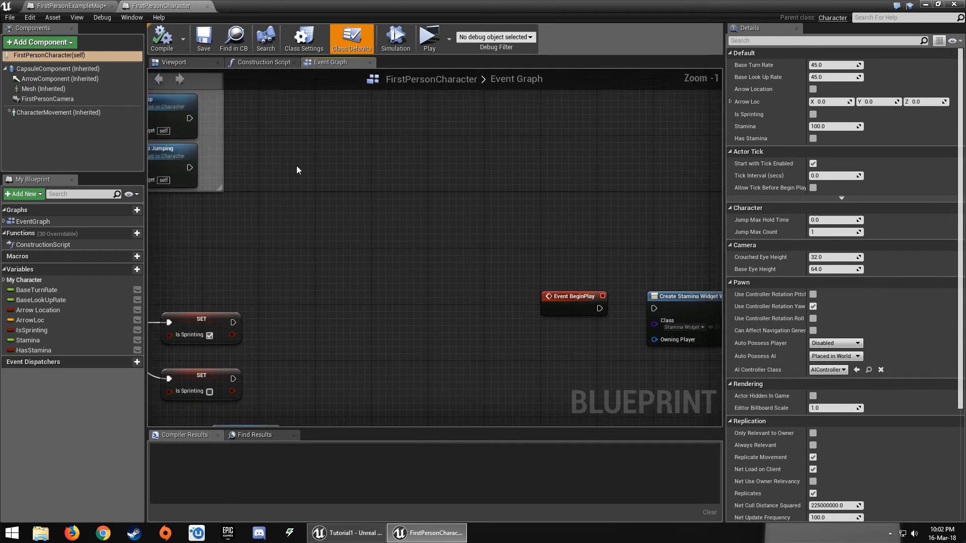
- In the FirstPersonExampleMap level blueprint, cast the overlap event's Other Actor to FirstPersonCharacter
left_click(70, 6)
right_click_drag(326, 231, 309, 291)
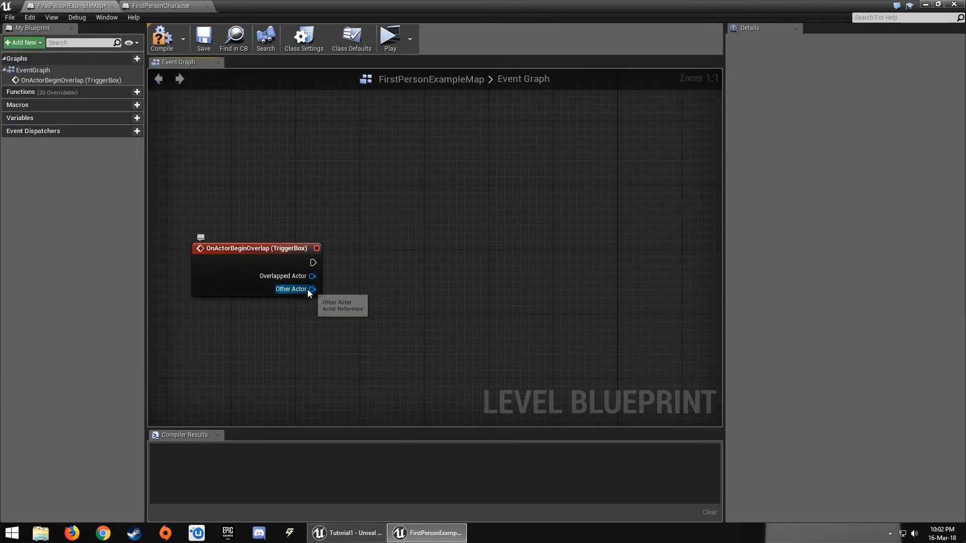
left_click_drag(308, 289, 395, 269)
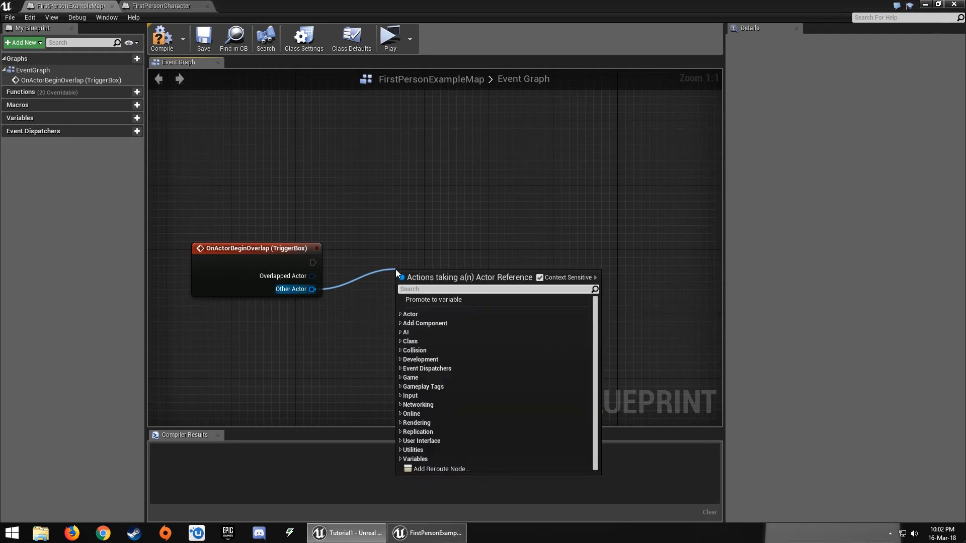
type("cast to fir")
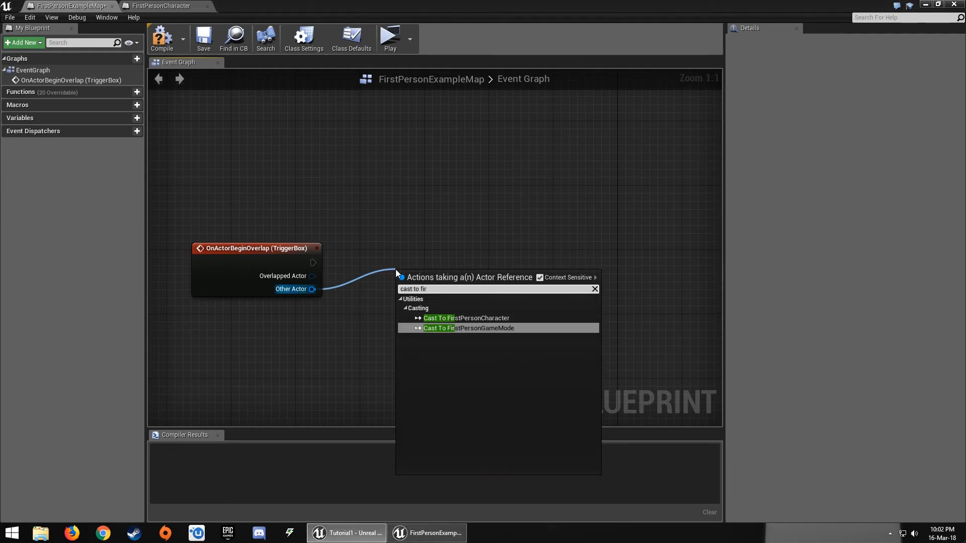
key("Up")
key("Return")
mouse_move(403, 264)
left_mouse_down()
mouse_move(406, 225)
mouse_move(411, 257)
left_mouse_up()
left_click(404, 214)
scroll(422, 232, "down", 1)
right_click_drag(487, 296, 357, 278)
right_click_drag(428, 306, 472, 297)
scroll(548, 269, "up", 1)
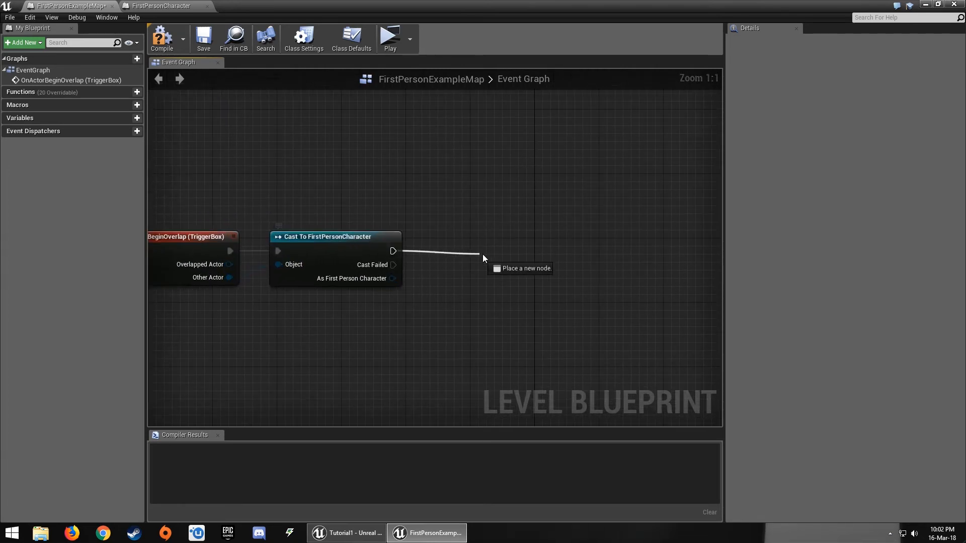
- Select MatineeActor1 in the level and add a Play node targeting it to the level blueprint
left_click_drag(483, 258, 482, 255)
type("play")
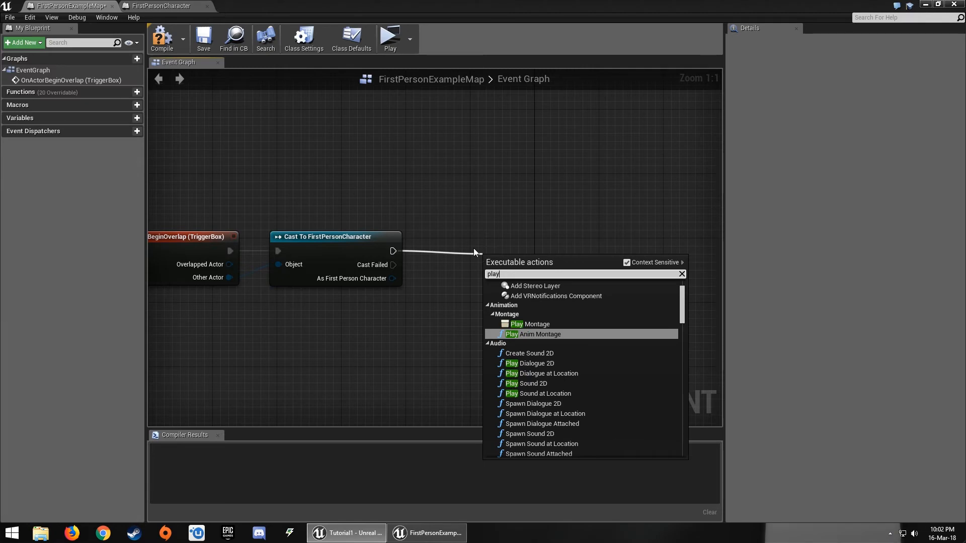
left_click(926, 4)
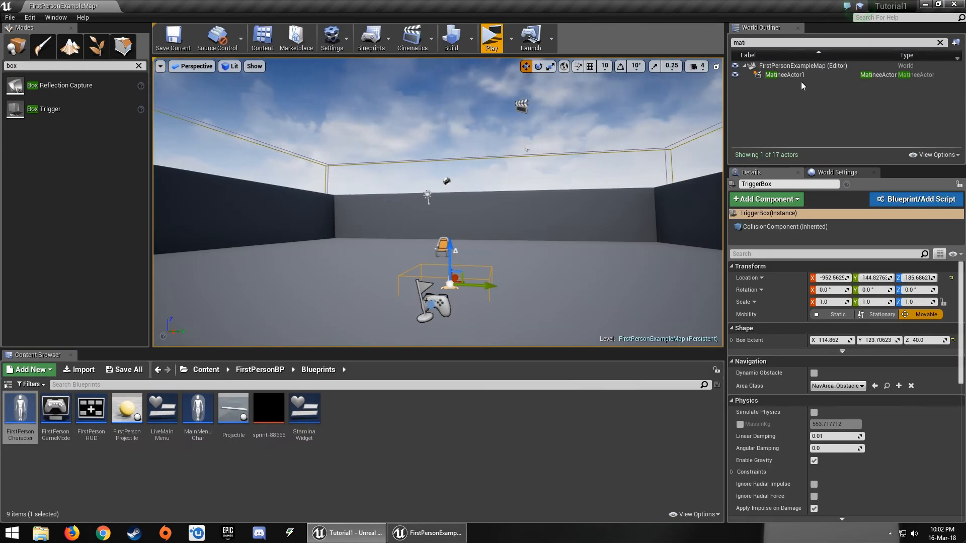
left_click(798, 76)
left_click(427, 533)
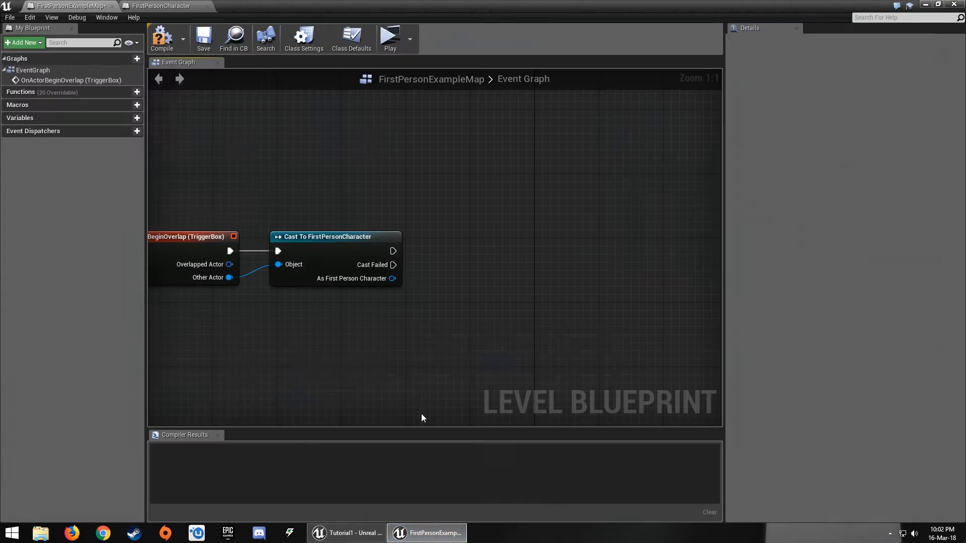
right_click(484, 266)
type("play")
key("Return")
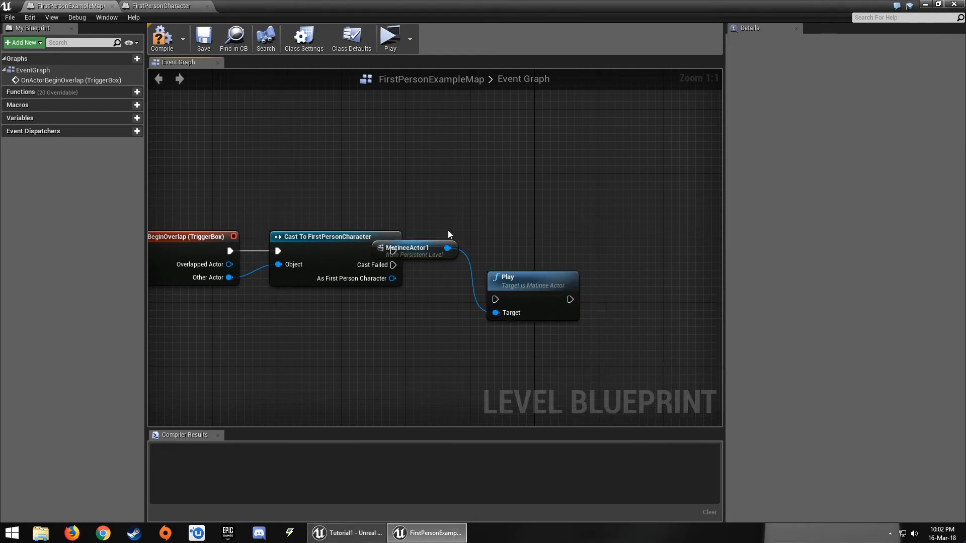
- Arrange the Play and MatineeActor1 nodes beside the cast and connect the cast's execution output to Play
left_click_drag(441, 246, 410, 333)
left_click_drag(548, 299, 491, 244)
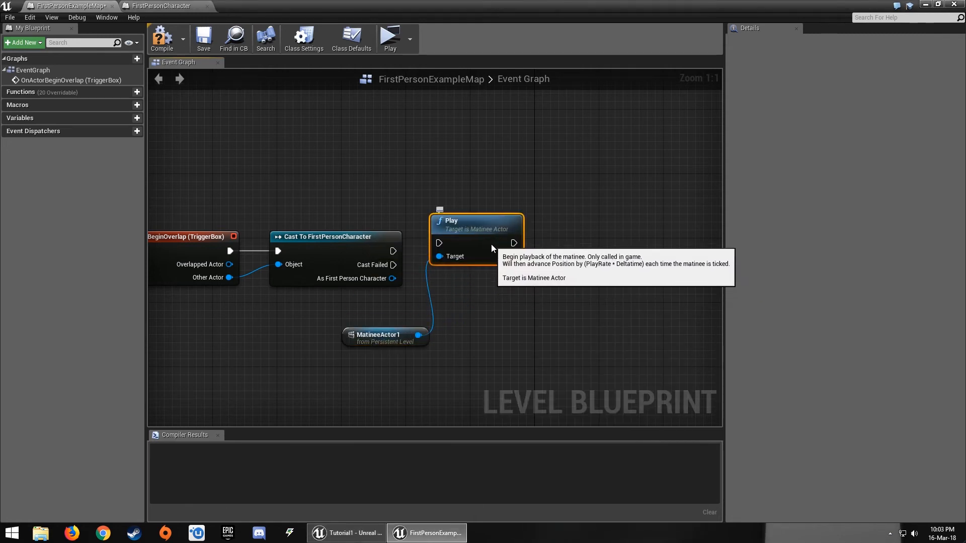
left_click_drag(393, 251, 440, 243)
left_click_drag(460, 222, 461, 230)
right_click_drag(353, 171, 466, 203)
left_click(253, 116)
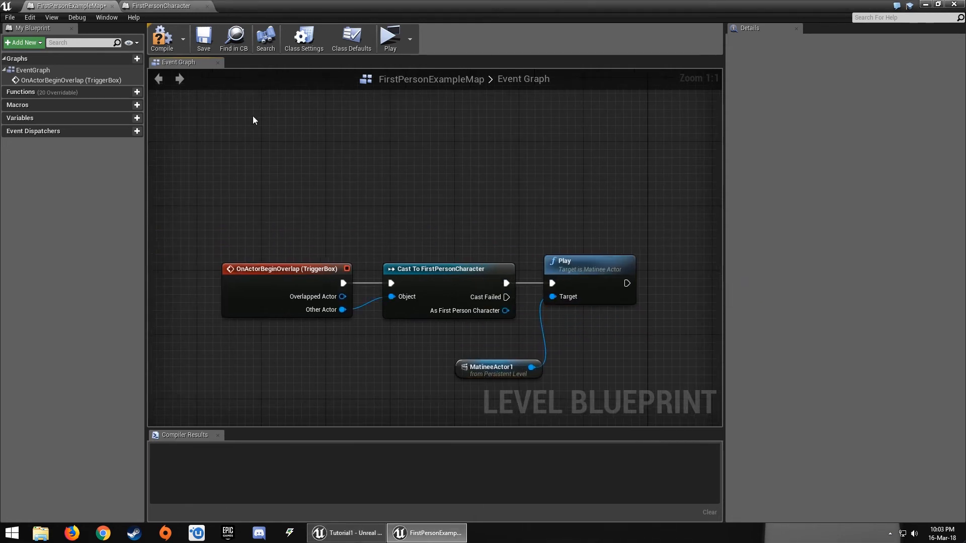
- Play the level in a preview window, walk the character into the trigger box, and stop the preview
left_click(390, 38)
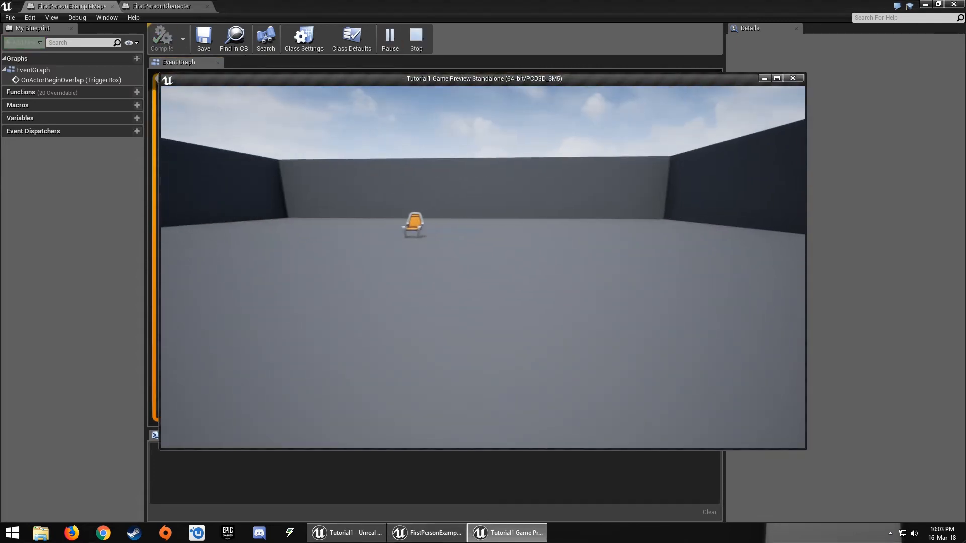
key("d")
key("w")
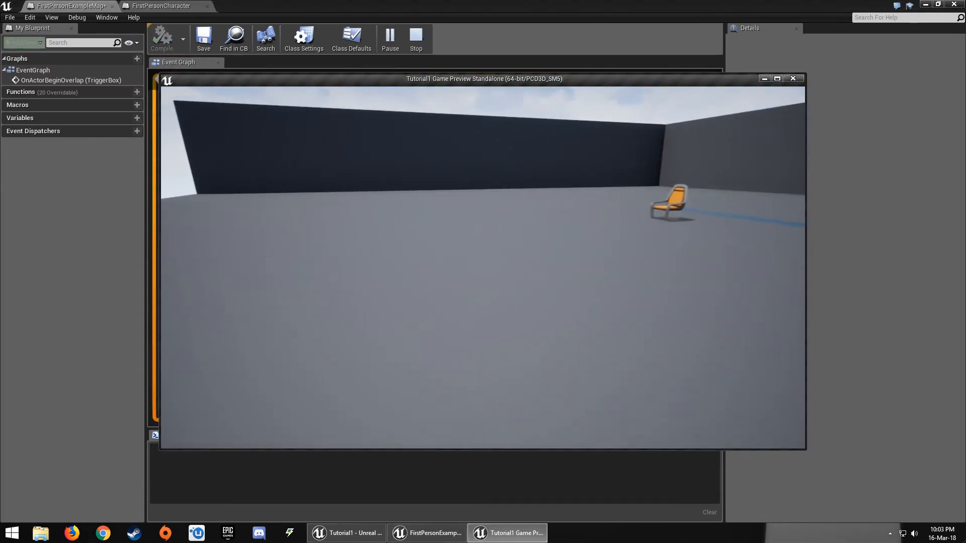
key("w")
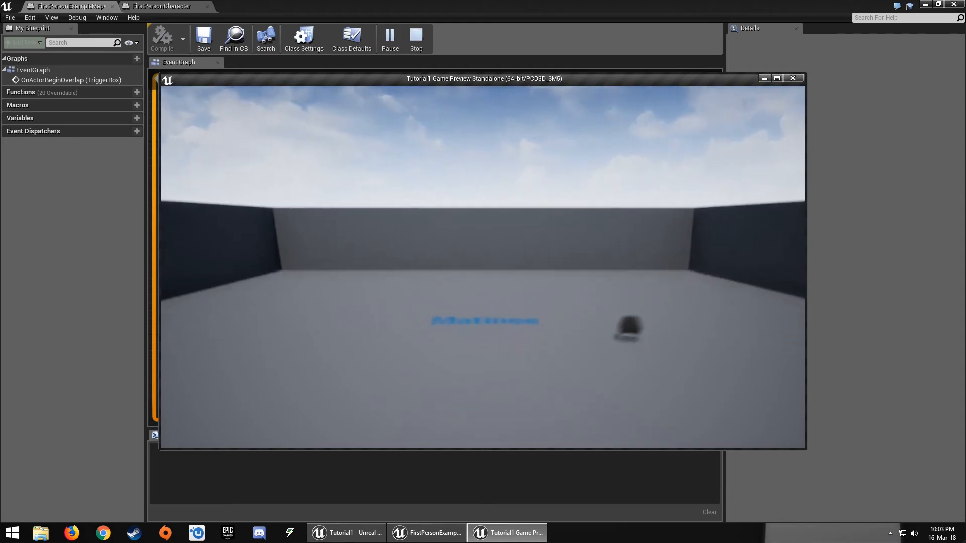
key("Escape")
- Return to the level editor and place a basic Cube inside the trigger box area
left_click(934, 4)
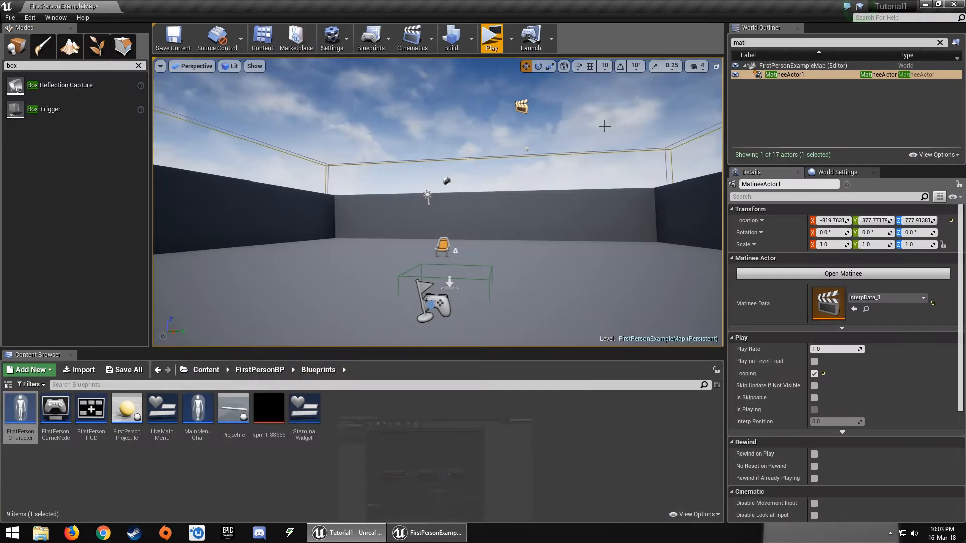
left_click(44, 66)
key("BackSpace")
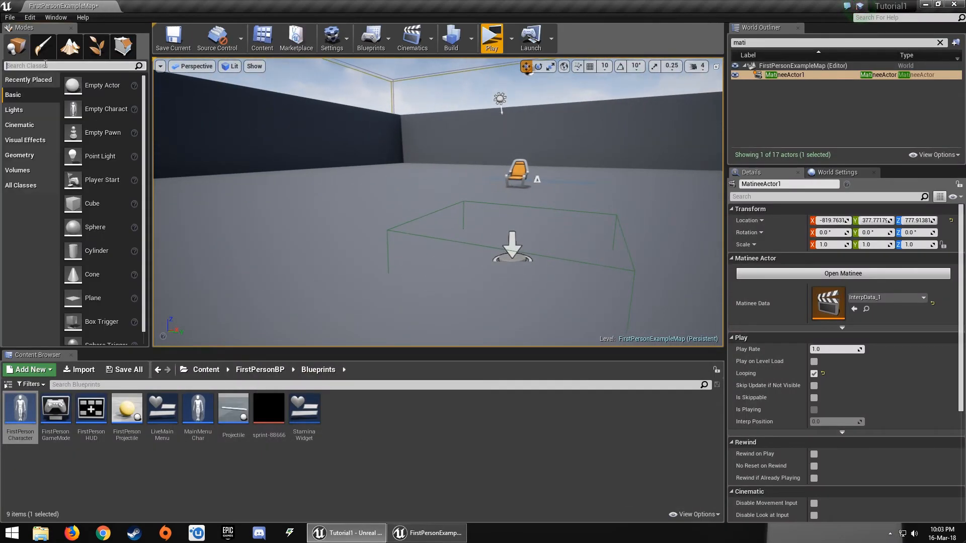
type("cube")
key("BackSpace")
key("BackSpace")
key("BackSpace")
key("BackSpace")
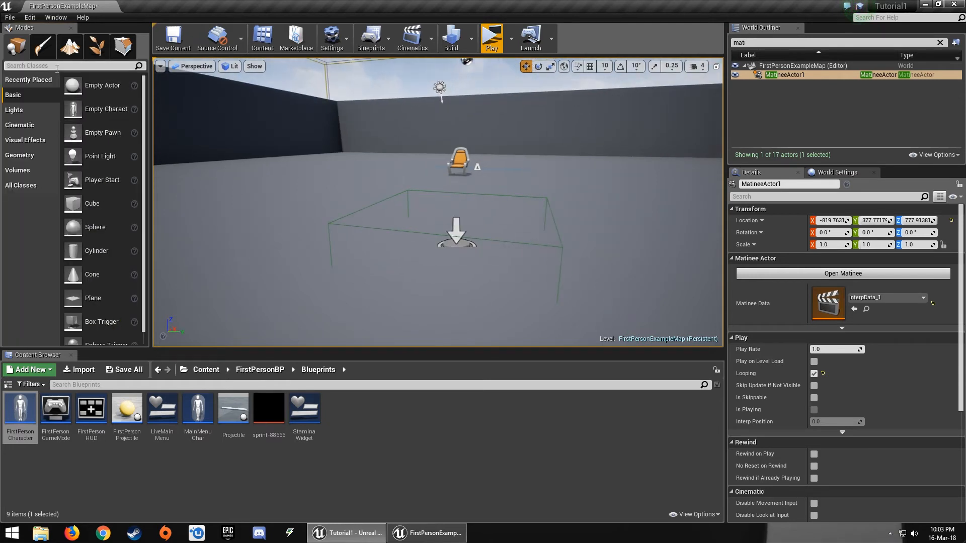
type("cub")
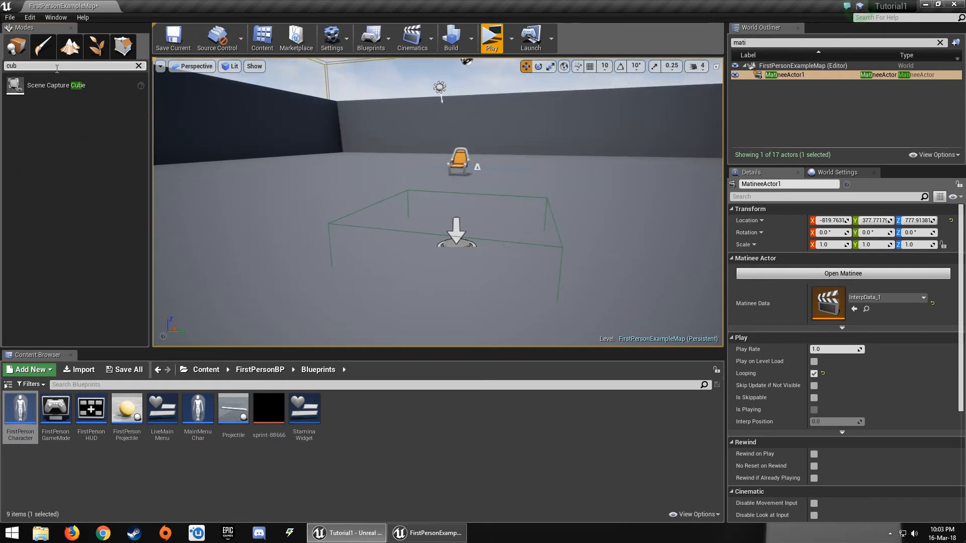
key("BackSpace")
key("BackSpace")
key("BackSpace")
left_click_drag(122, 204, 460, 252)
mouse_move(459, 252)
right_mouse_down()
mouse_move(433, 251)
mouse_move(453, 251)
mouse_move(453, 241)
right_mouse_up()
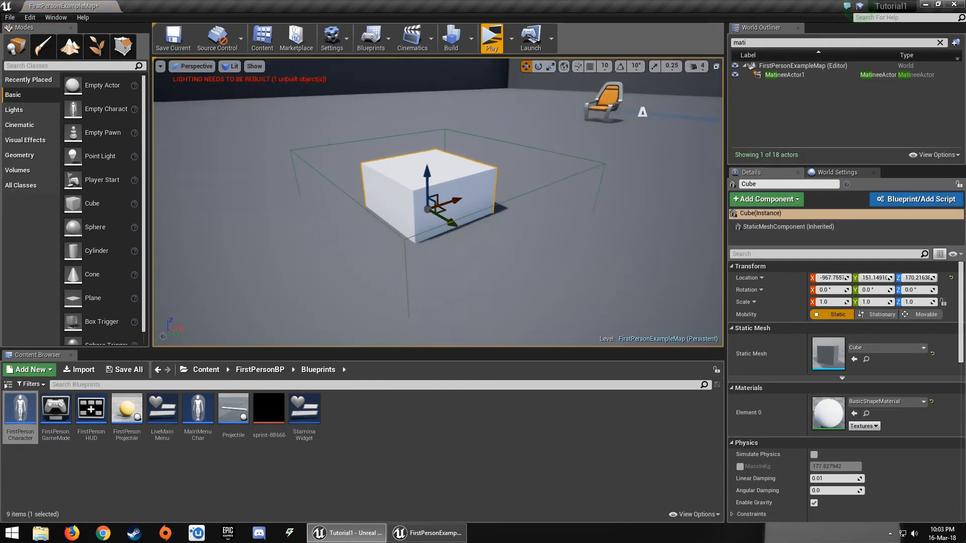
- Scale the cube to about 2.2 in X and 2.69 in Y to match the trigger box's footprint
key("e")
key("r")
left_click_drag(455, 222, 465, 227)
right_click_drag(465, 226, 461, 199)
left_click_drag(468, 222, 480, 219)
right_click_drag(453, 227, 428, 219)
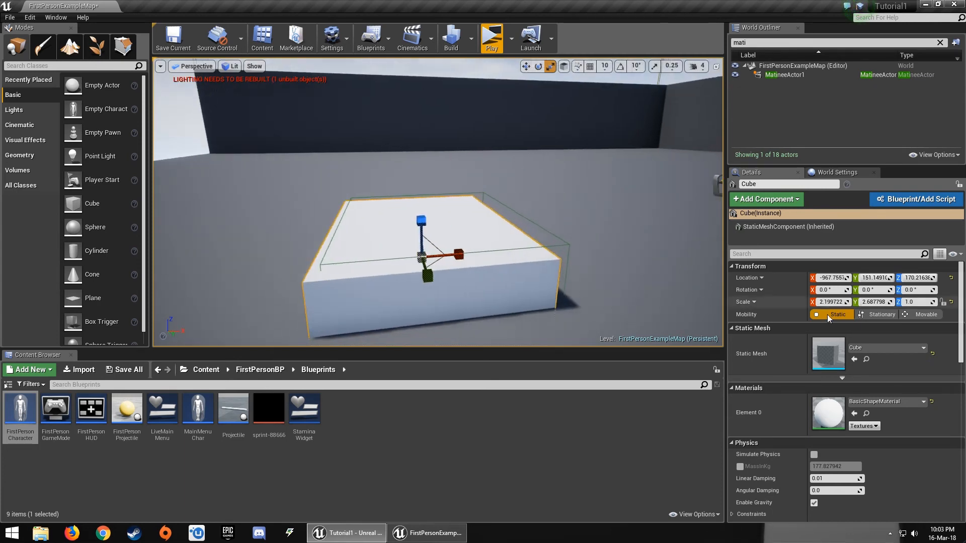
- Set the cube's collision preset to NoCollision
scroll(848, 328, "down", 13)
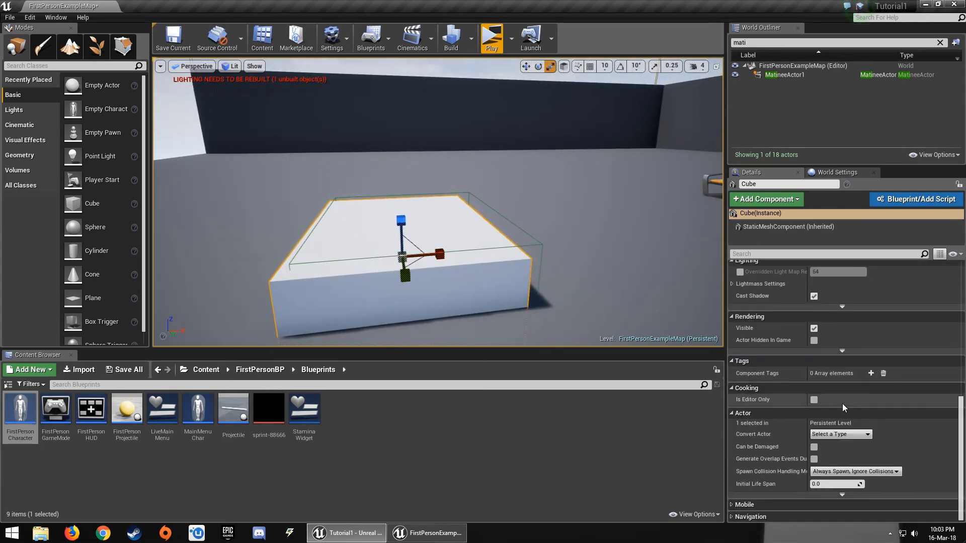
left_click(781, 254)
type("col")
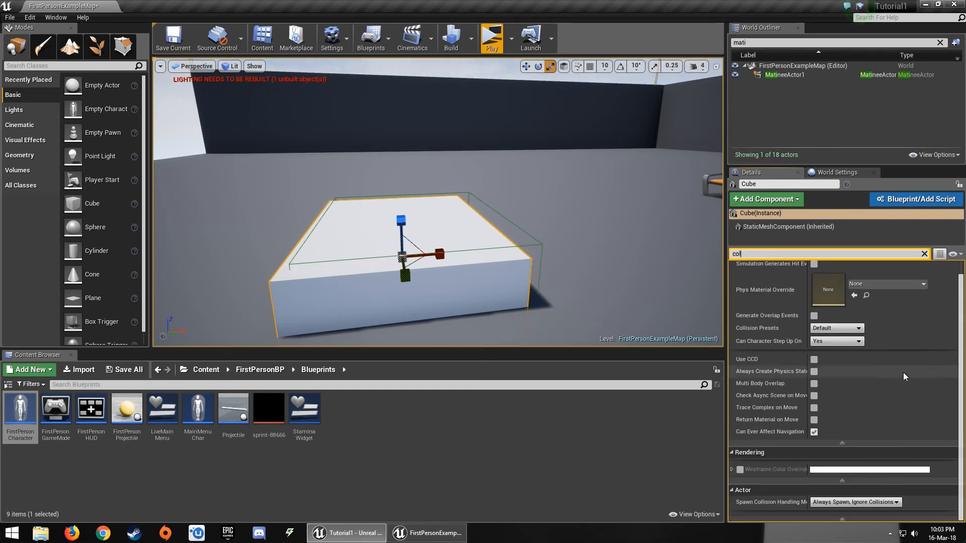
scroll(817, 347, "up", 1)
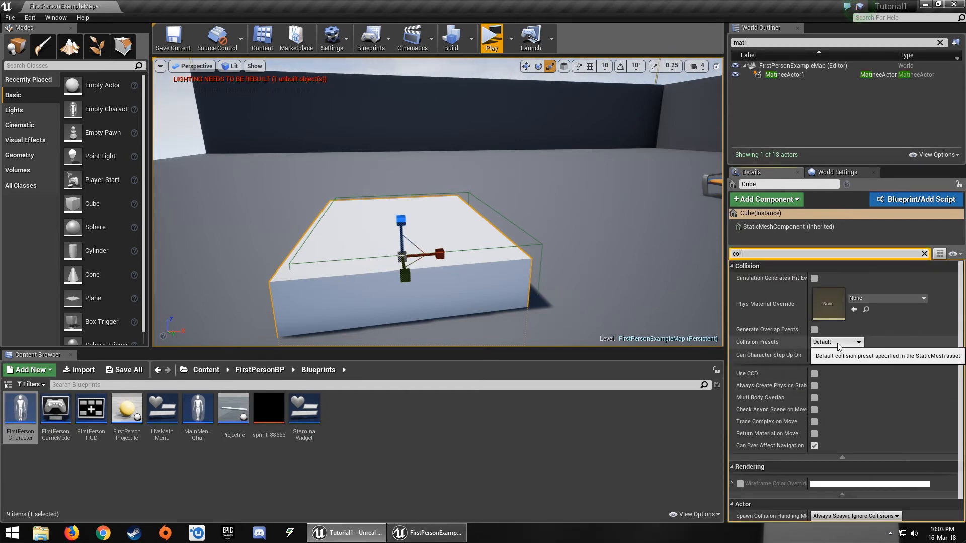
left_click(838, 344)
left_click(830, 370)
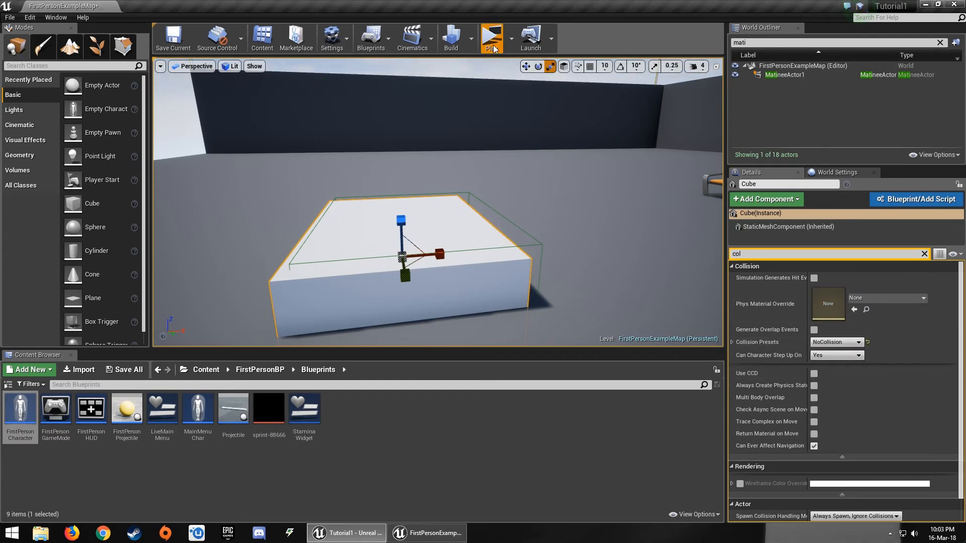
- Play-test the level by walking the character onto the cube, and stop the preview
left_click(492, 41)
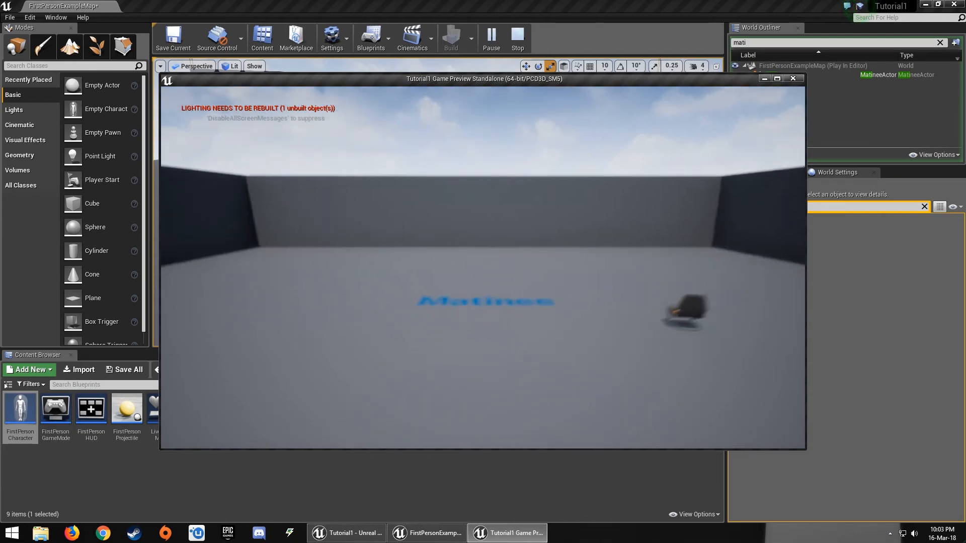
key("Escape")
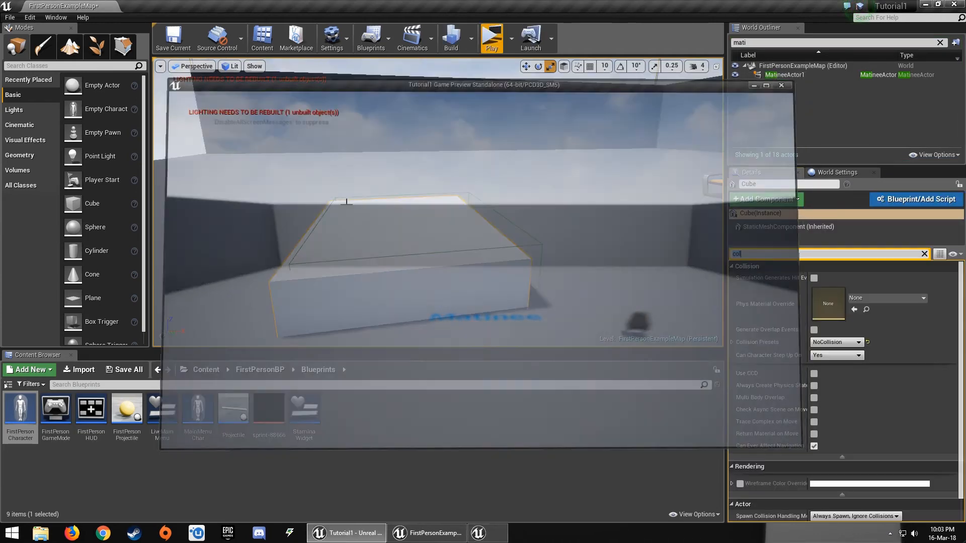
- Select CameraActor2 in the level, examine it from several angles, and clear its property filter to view all settings
key("s")
right_click_drag(388, 202, 333, 159)
key("w")
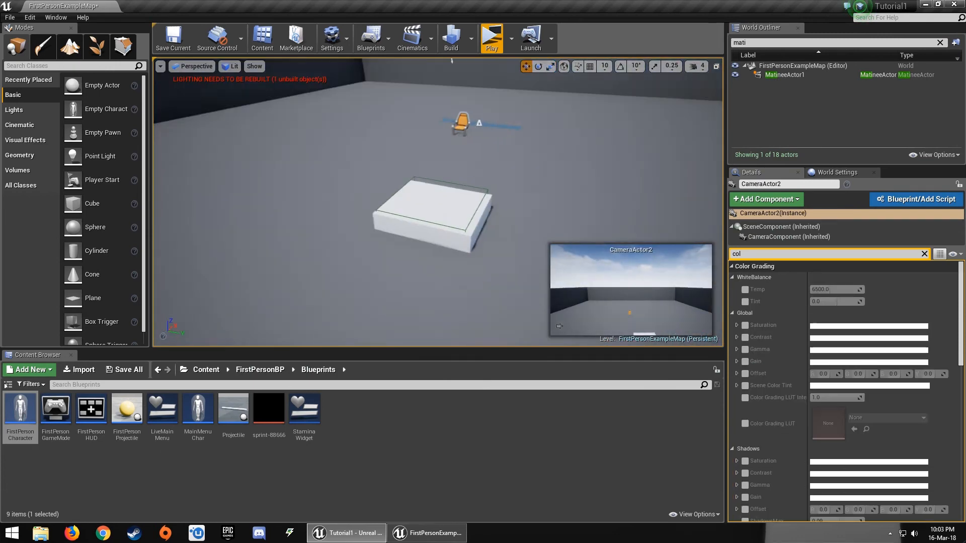
right_click_drag(578, 261, 543, 242)
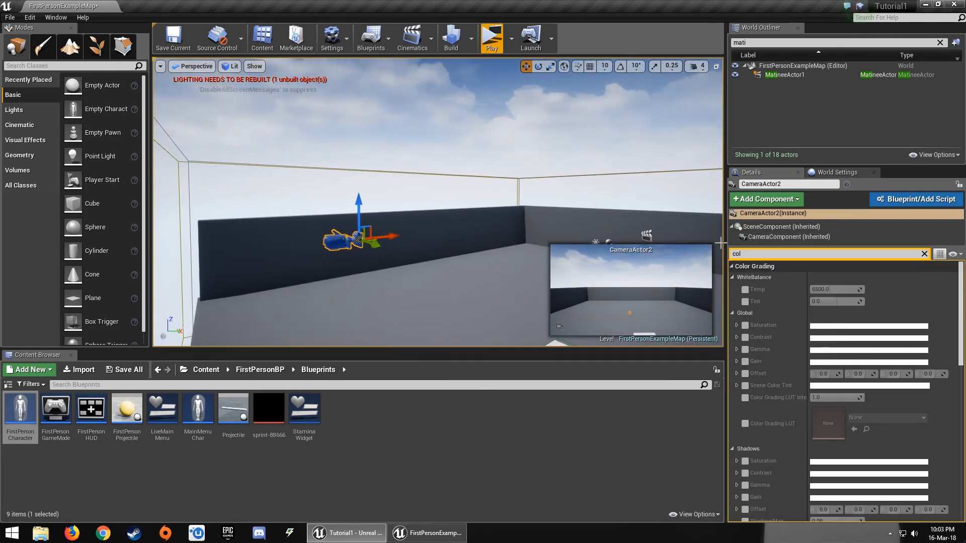
right_click_drag(720, 244, 705, 265)
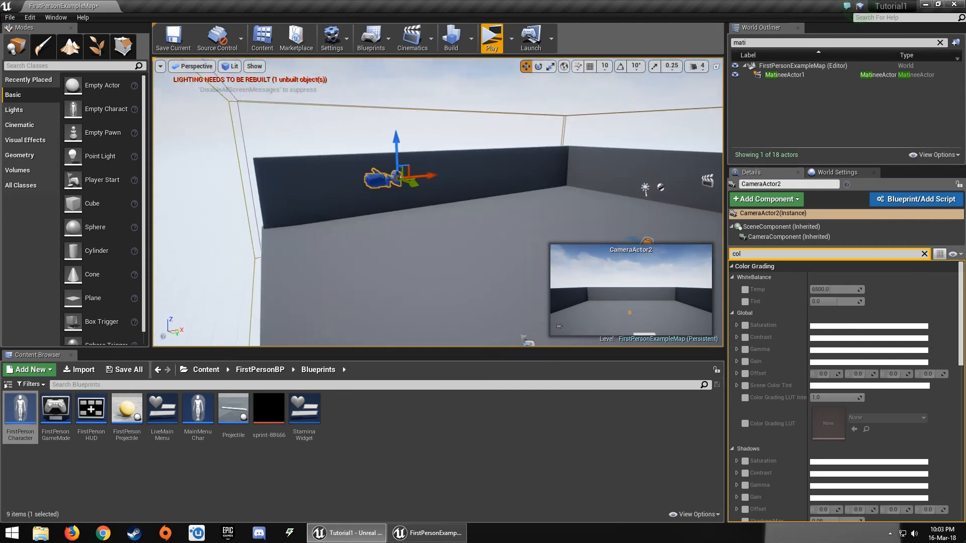
key("w")
mouse_move(433, 248)
right_mouse_down()
mouse_move(420, 242)
mouse_move(433, 248)
right_mouse_up()
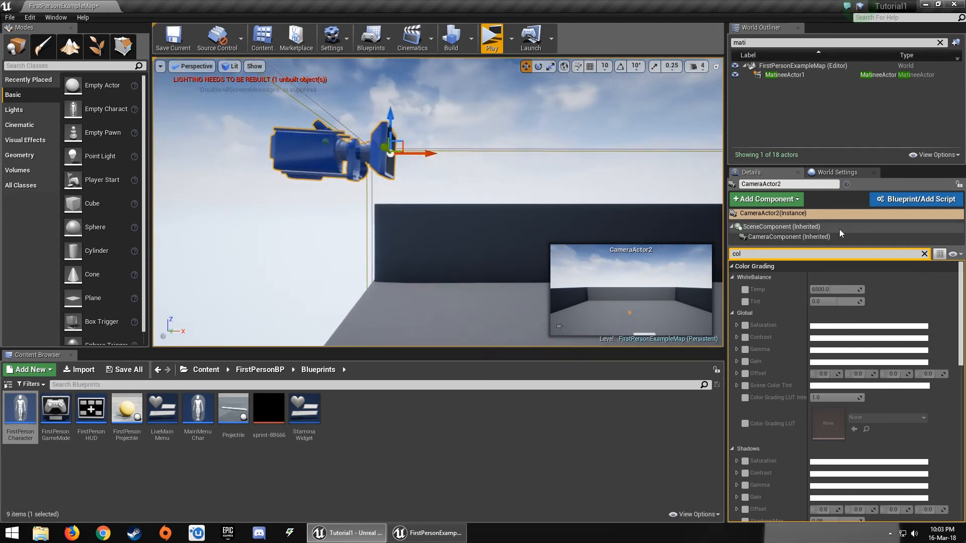
right_click_drag(634, 167, 674, 190)
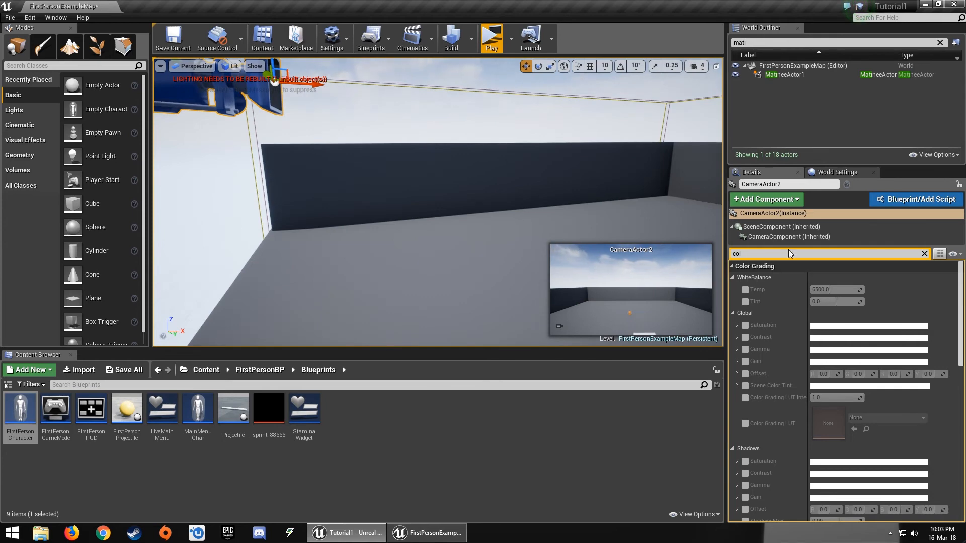
key("Escape")
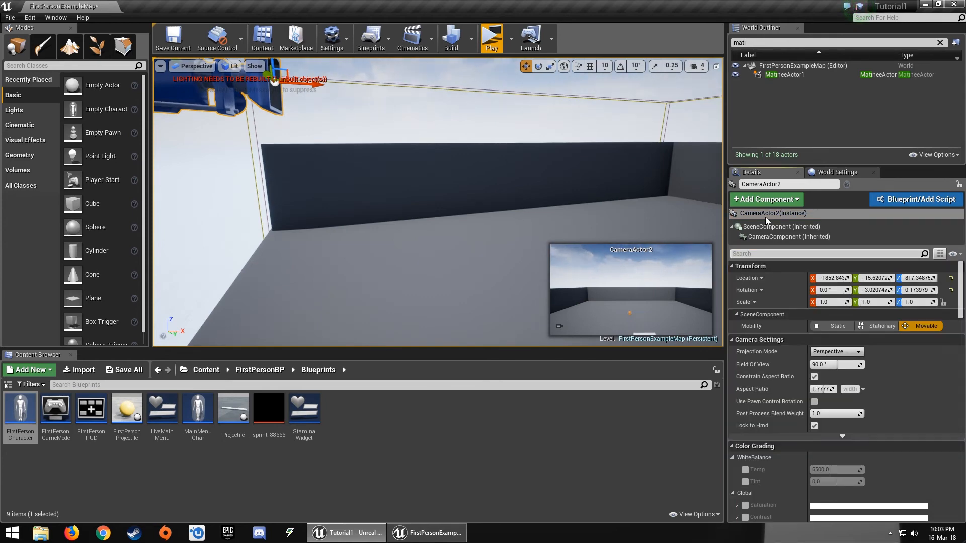
- Enable Is Skippable on MatineeActor1 and open the level blueprint
double_click(787, 75)
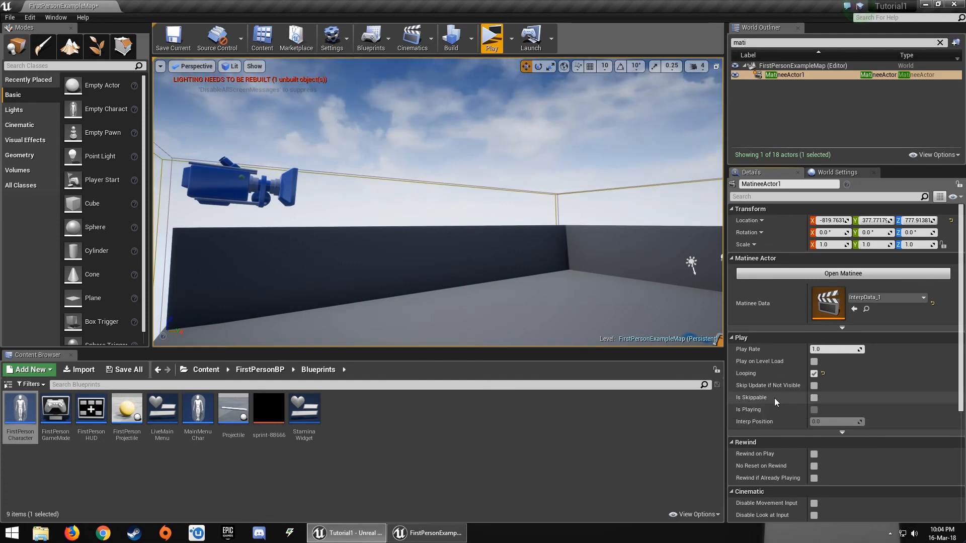
left_click(814, 397)
left_click(371, 39)
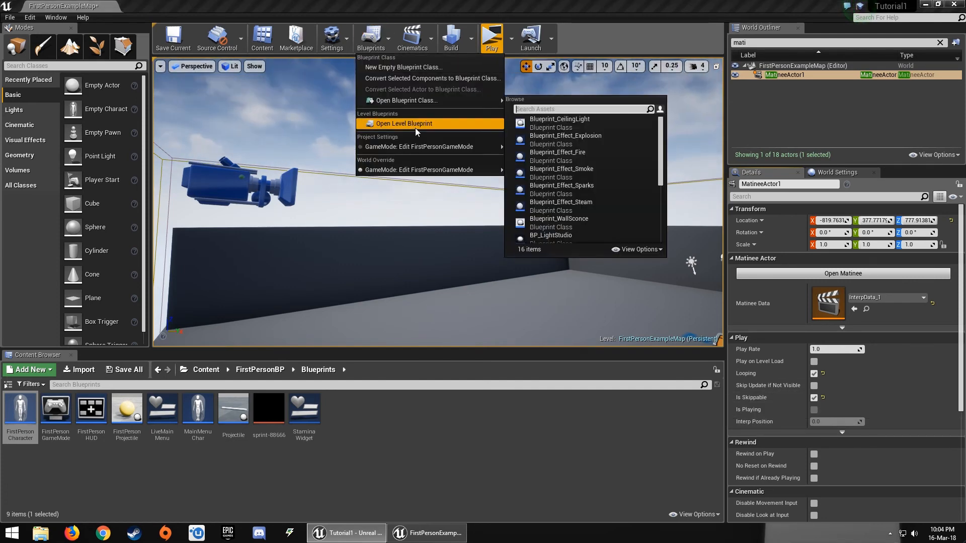
left_click(415, 128)
scroll(460, 355, "up", 6)
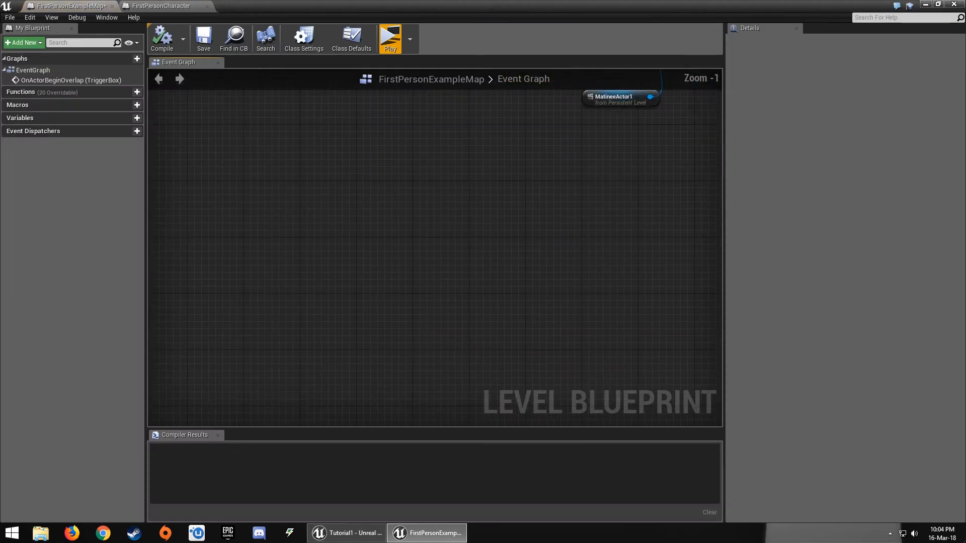
- Add an Event Tick node below the existing overlap logic in the level blueprint
right_click(391, 299)
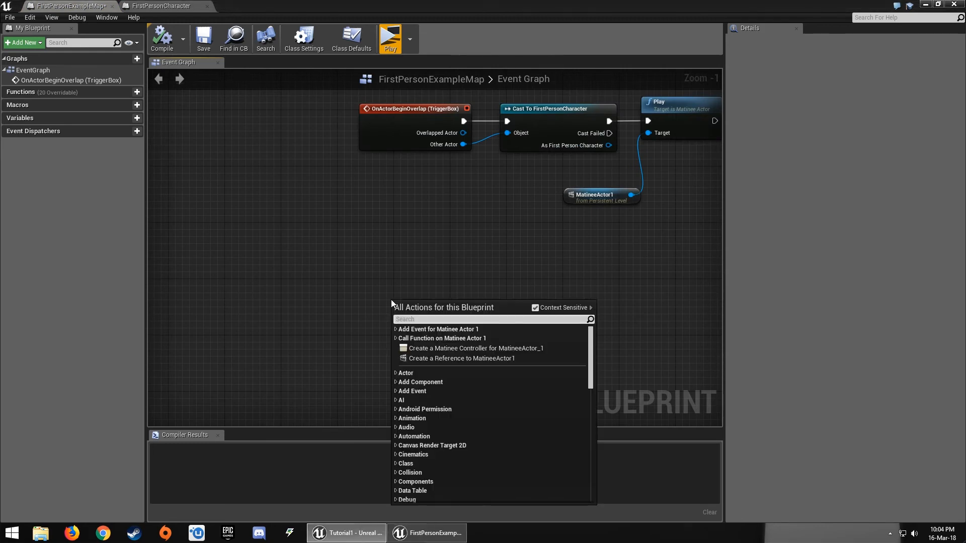
type("tick")
key("Return")
scroll(391, 301, "up", 1)
right_click_drag(390, 302, 300, 242)
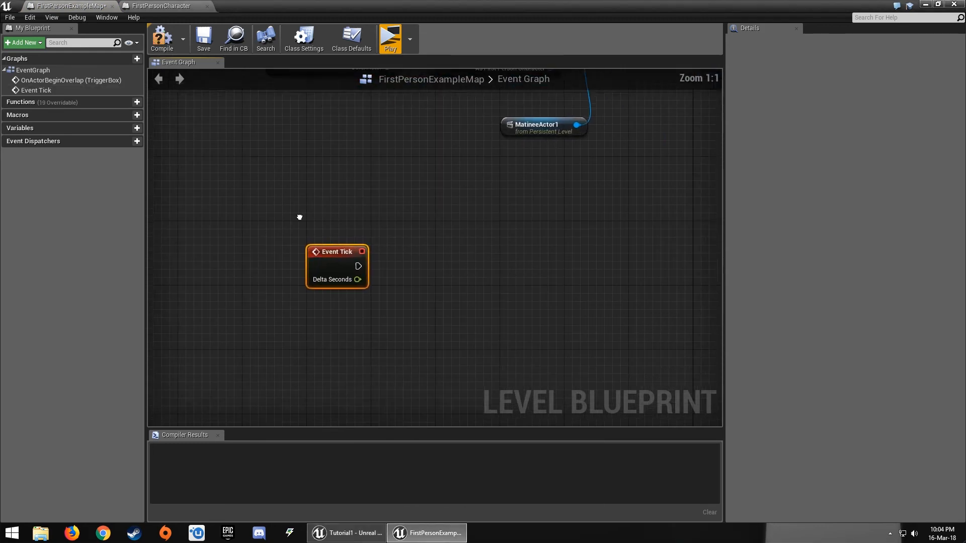
left_click_drag(354, 261, 426, 259)
- Search the available blueprint nodes for "get input", "input" and "is key" to find a key input node
right_click(336, 324)
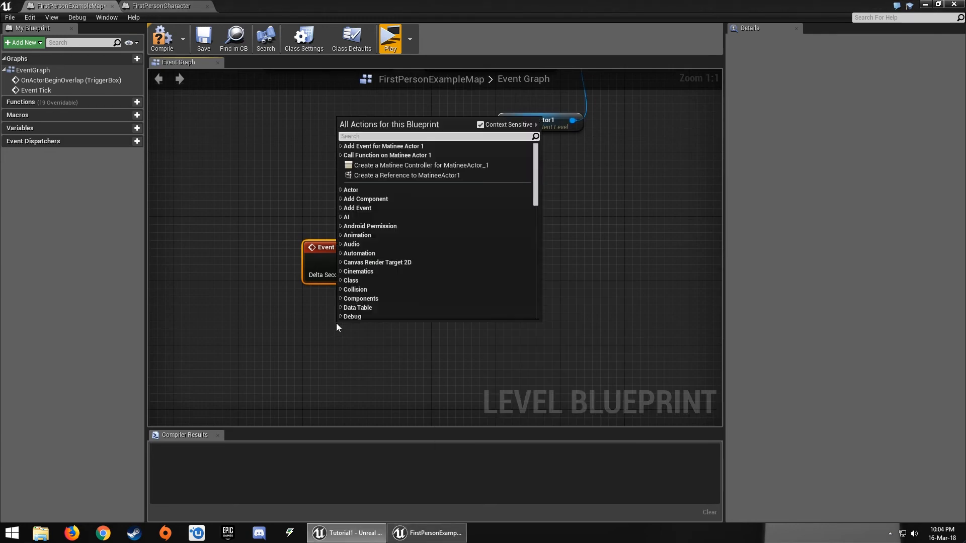
type("get input ti")
key("BackSpace")
key("BackSpace")
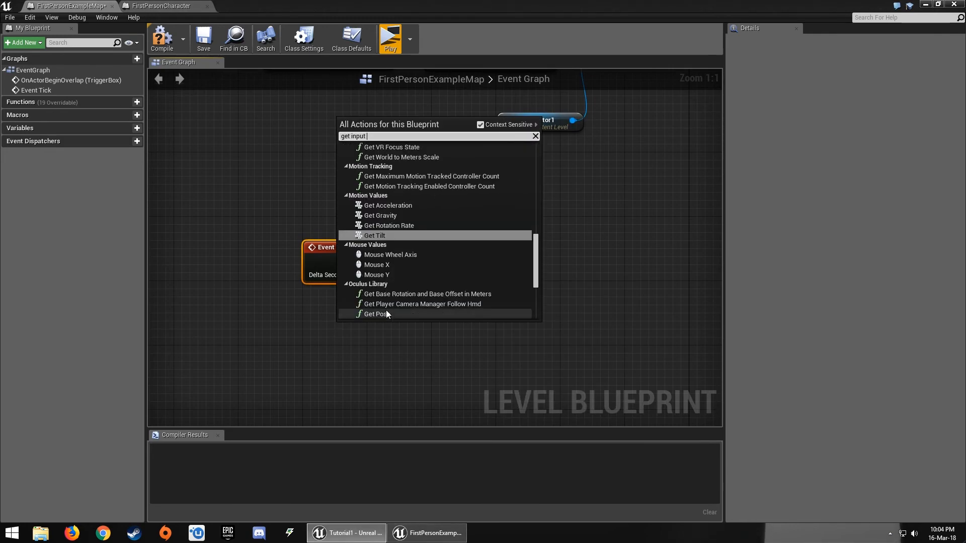
scroll(425, 211, "up", 5)
scroll(424, 211, "up", 10)
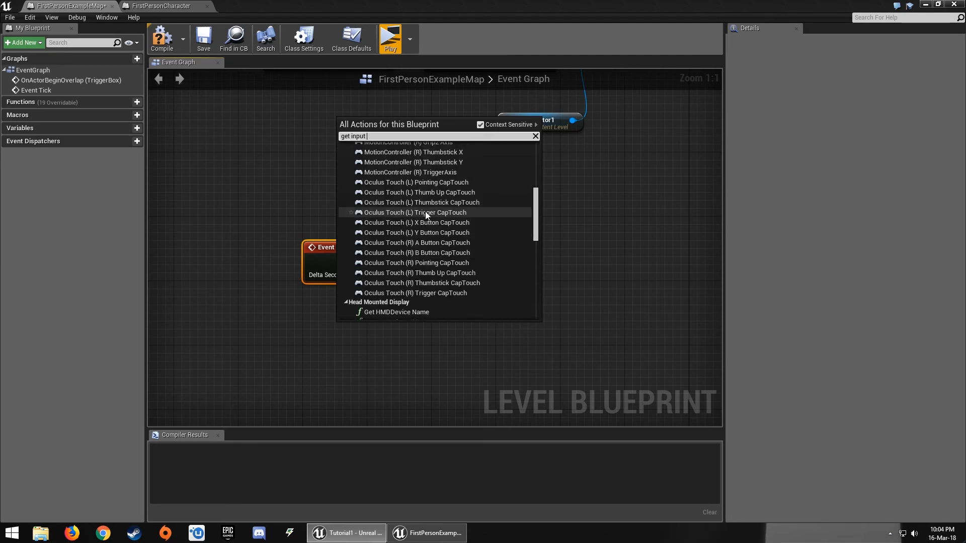
scroll(523, 258, "down", 15)
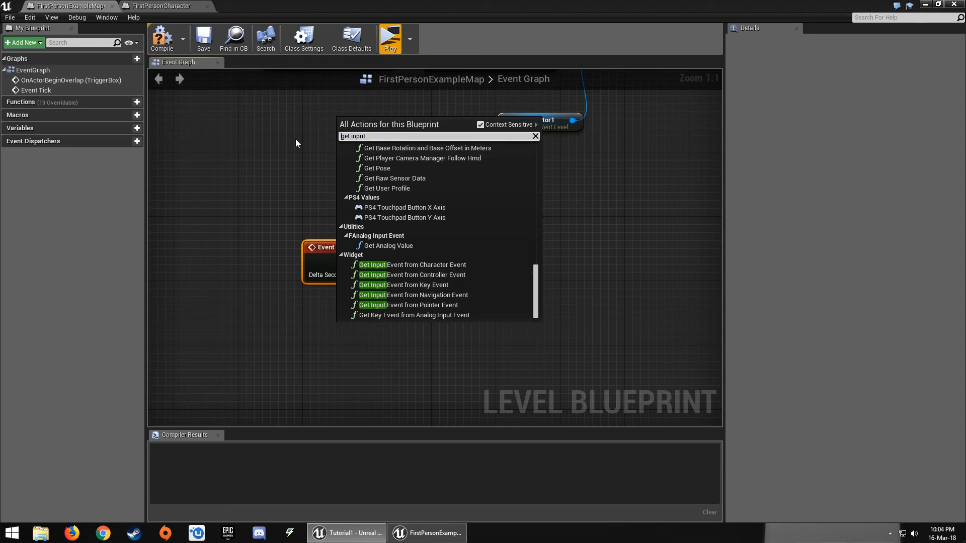
key("ctrl+a")
type("input")
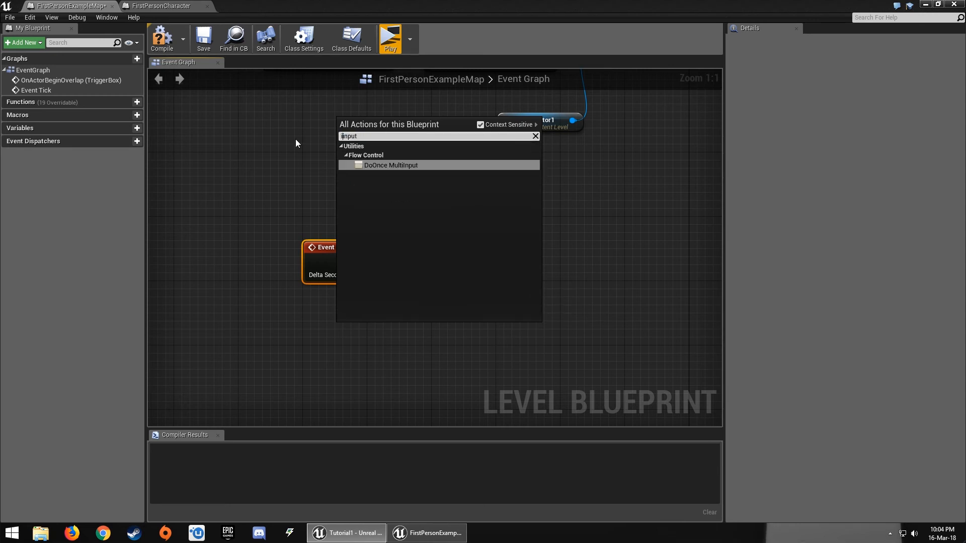
key("ctrl+a")
type("is key")
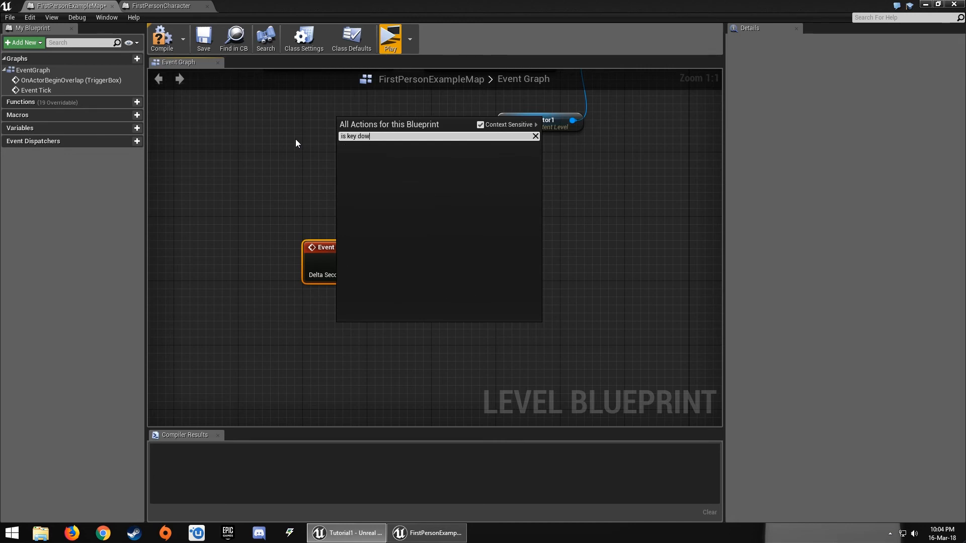
- Search for "space" and add the Space Bar keyboard event to the level blueprint's event graph
key("ctrl+a")
type("space")
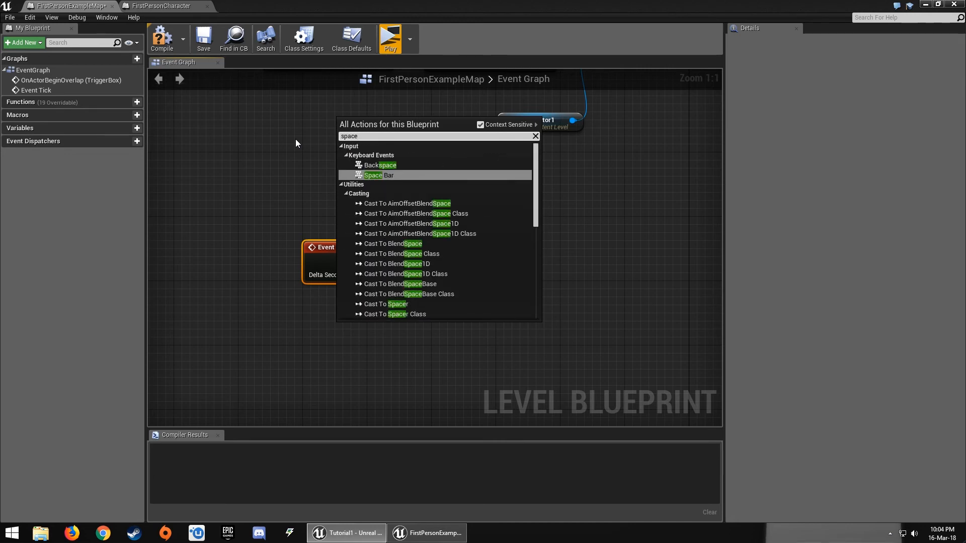
key("Return")
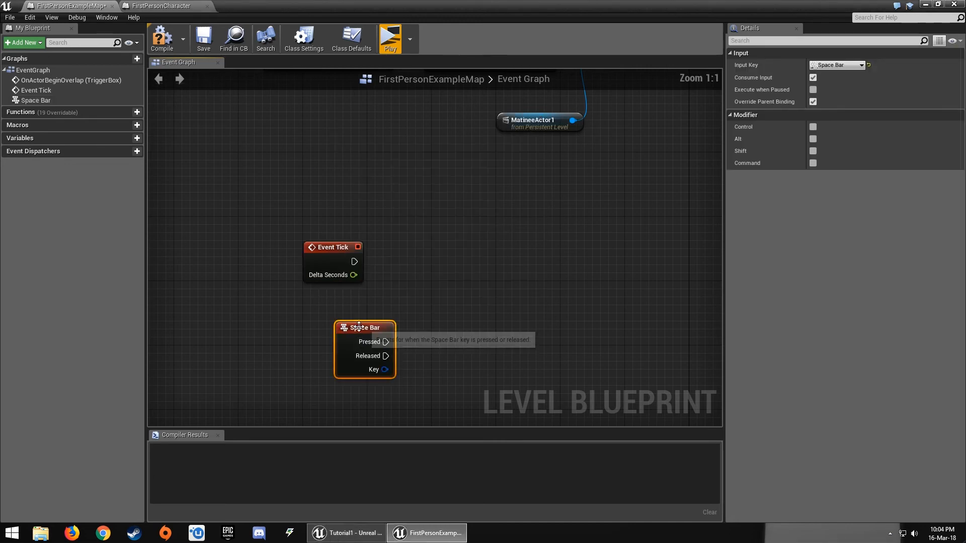
- Delete the Event Tick node and move the Space Bar event slightly up below the overlap logic
right_click_drag(357, 316, 418, 357)
left_click(368, 292)
key("Delete")
left_click_drag(378, 358, 372, 330)
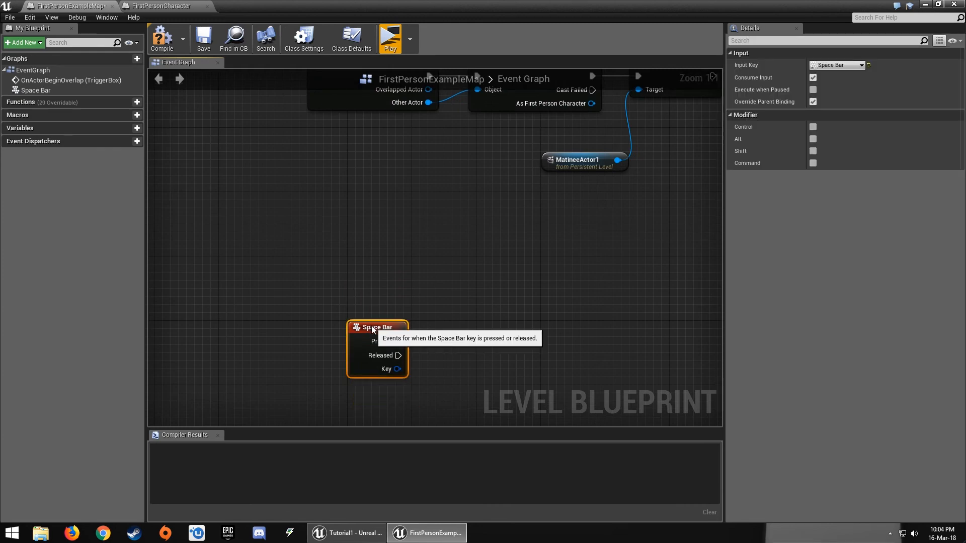
- Check the Matinee actor's Is Skippable description and connect a new Execute Console Command node to the Space Bar event's Pressed output
left_click(926, 4)
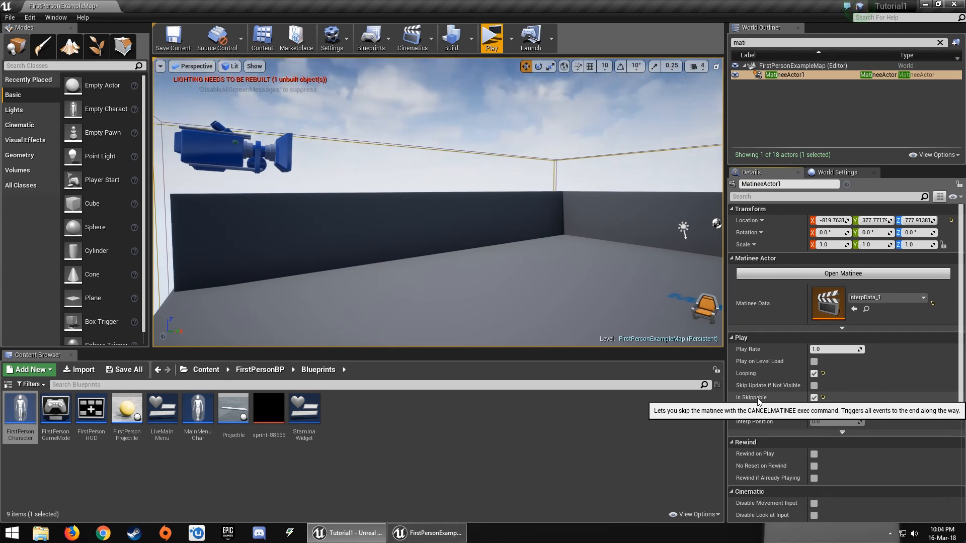
left_click(427, 533)
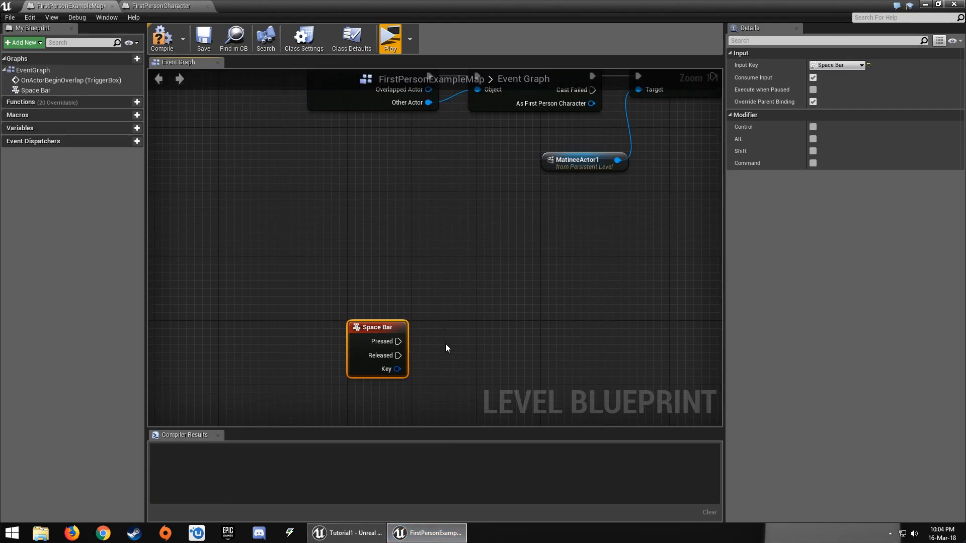
left_click_drag(374, 270, 415, 270)
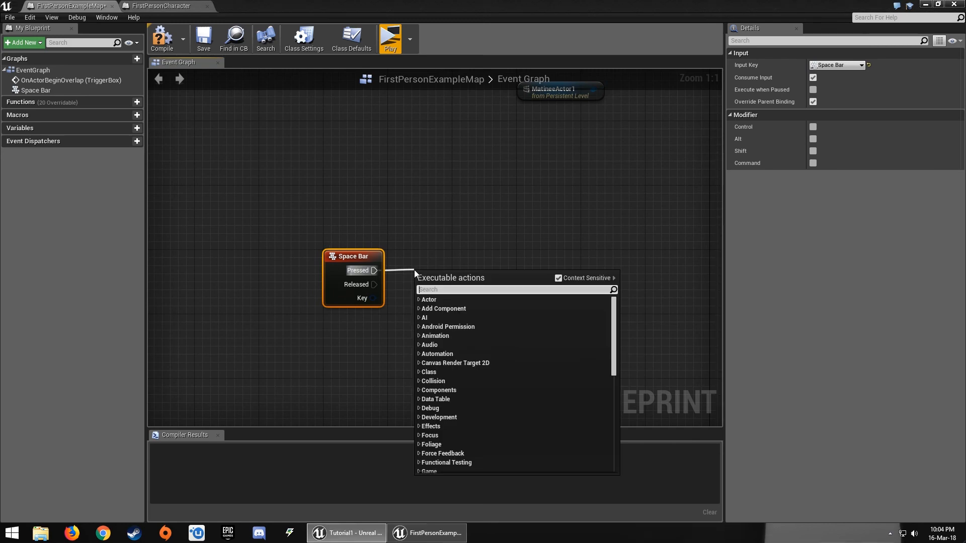
type("exec")
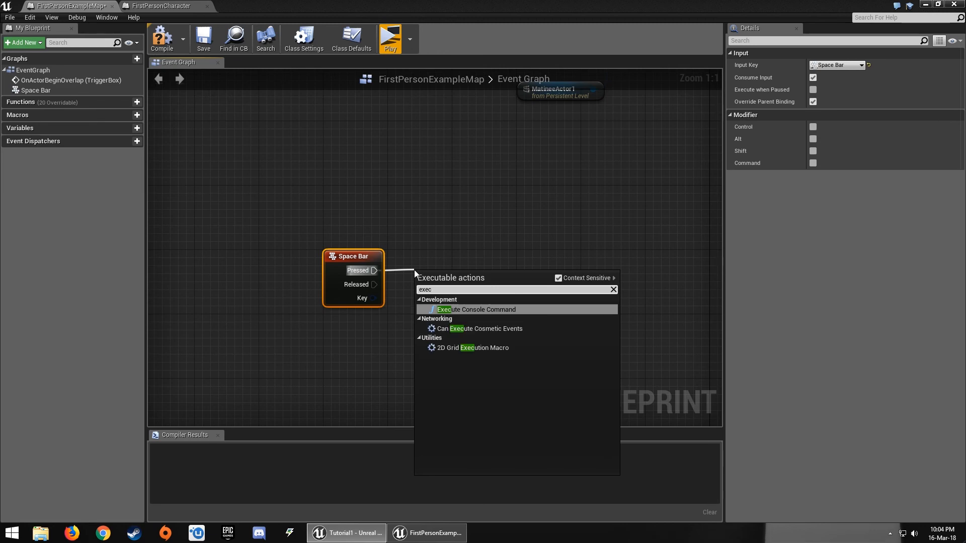
key("Return")
- Recheck the Is Skippable description and set the Execute Console Command node's command to CANCELMATINEE
left_click(924, 4)
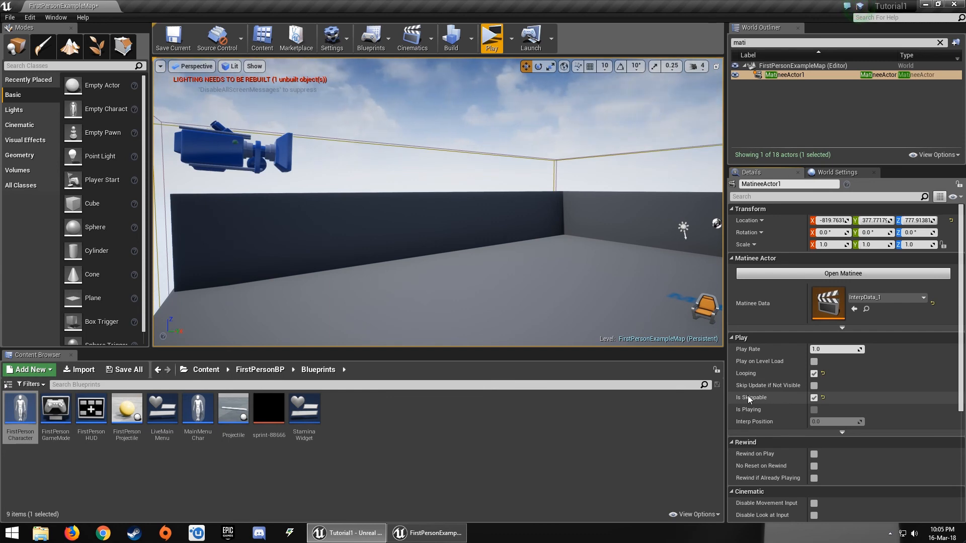
left_click(428, 532)
type("CAN")
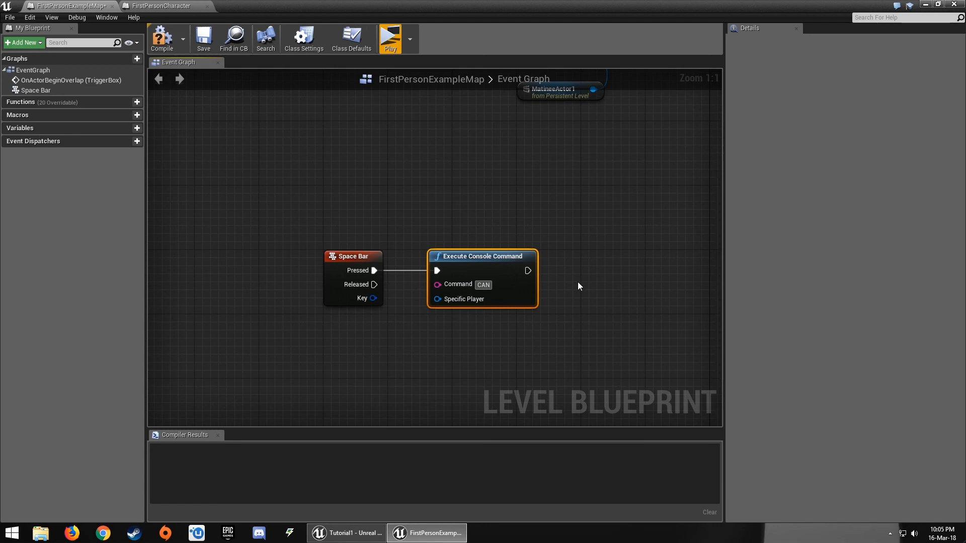
type("CELMATINEE")
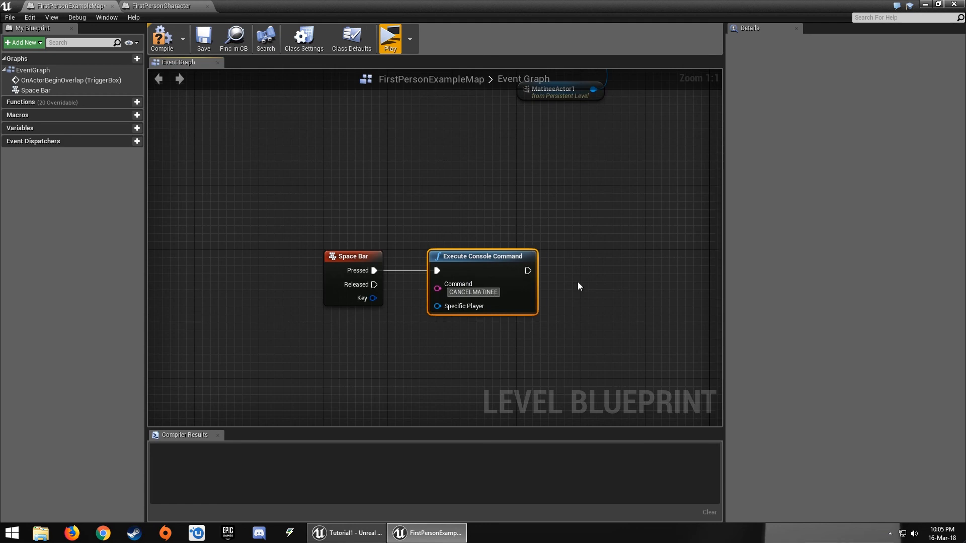
key("Return")
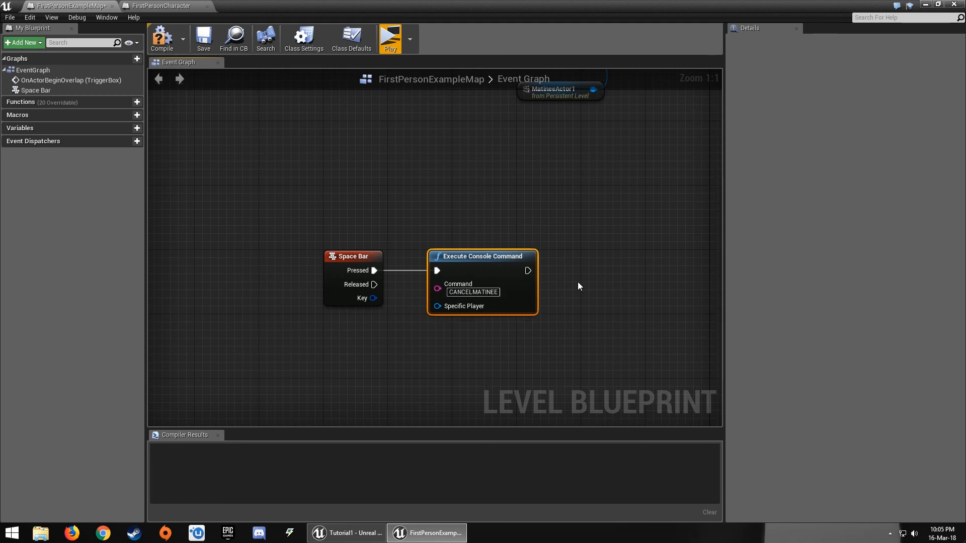
- Play-test the level in the standalone game preview and end the session to return to the level blueprint
left_click(390, 39)
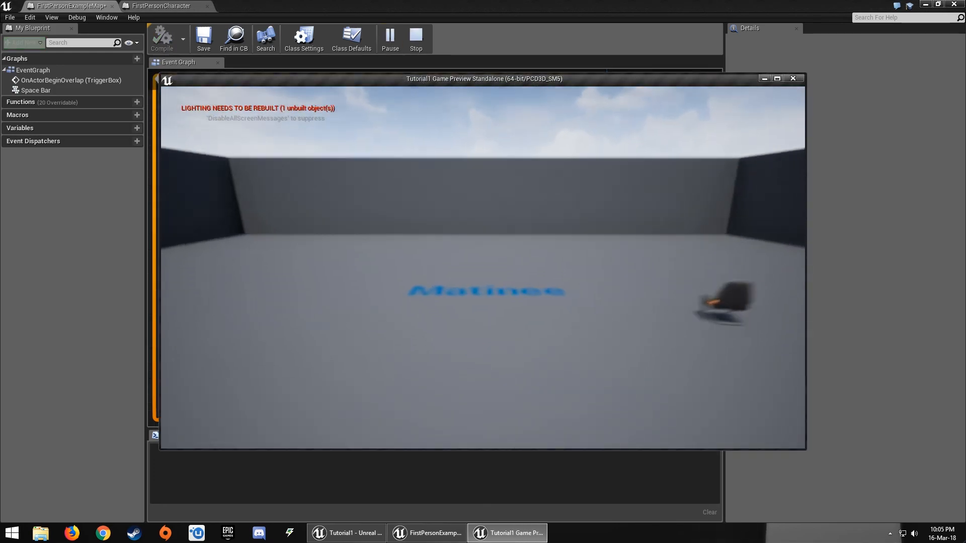
key("Escape")
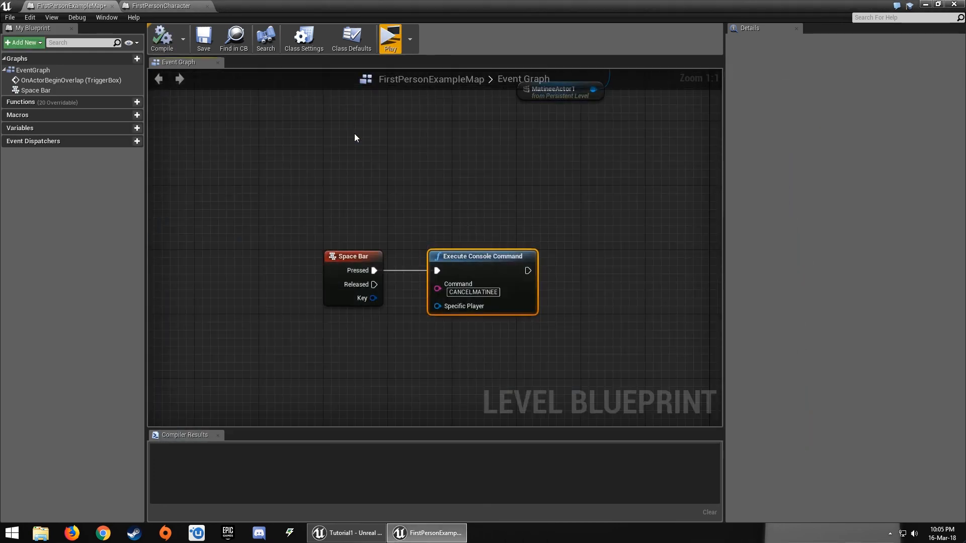
scroll(443, 210, "down", 5)
scroll(453, 251, "up", 5)
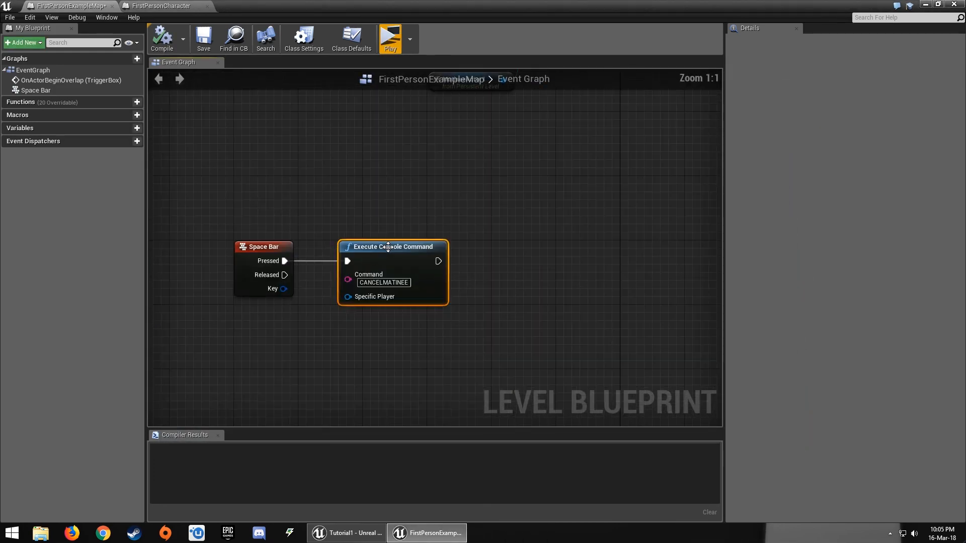
left_click(295, 203)
right_click_drag(295, 203, 345, 261)
scroll(346, 261, "down", 5)
left_click_drag(409, 328, 288, 258)
scroll(311, 263, "up", 4)
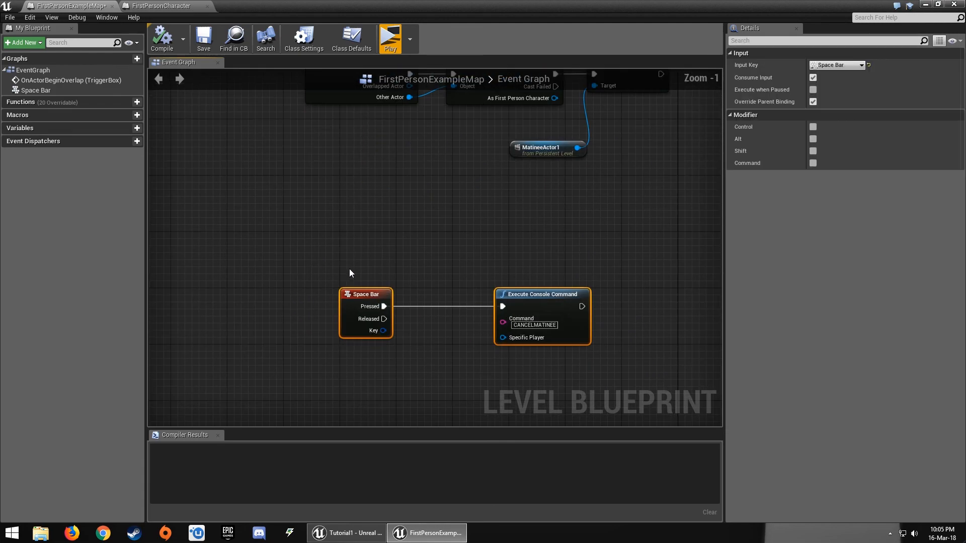
left_click(349, 269)
scroll(352, 268, "up", 1)
right_click_drag(515, 305, 415, 206)
left_click_drag(494, 210, 424, 210)
left_click(356, 176)
right_click_drag(356, 176, 405, 217)
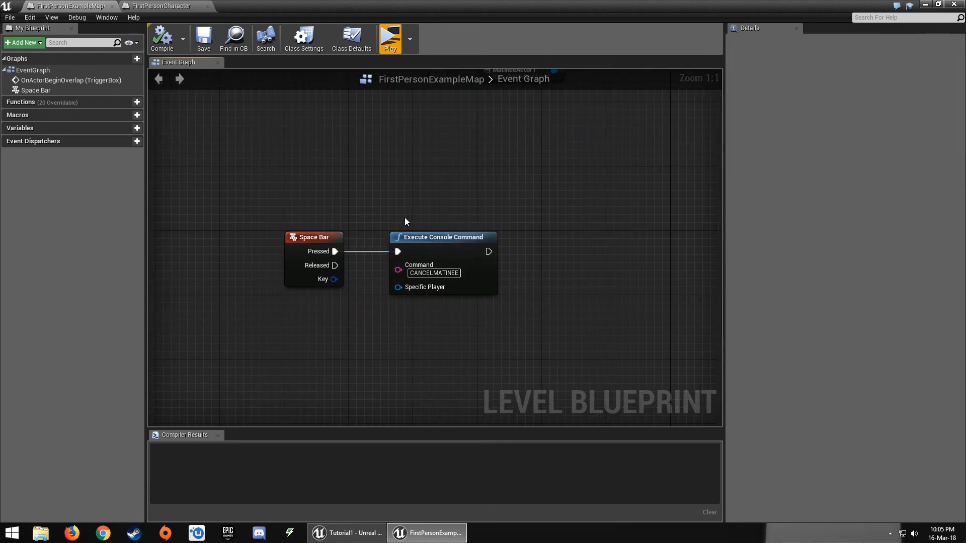
scroll(562, 302, "down", 2)
right_click_drag(590, 182, 546, 178)
scroll(546, 313, "up", 2)
left_click_drag(546, 277, 237, 208)
right_click_drag(237, 207, 276, 277)
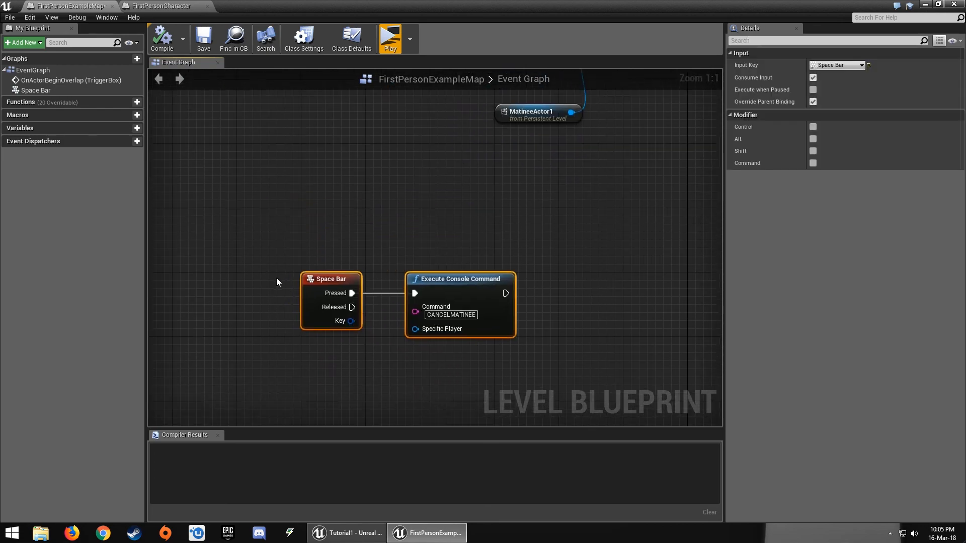
left_click_drag(629, 390, 629, 390)
scroll(581, 381, "down", 4)
right_click_drag(582, 328, 514, 234)
left_click_drag(537, 280, 398, 194)
scroll(398, 194, "up", 4)
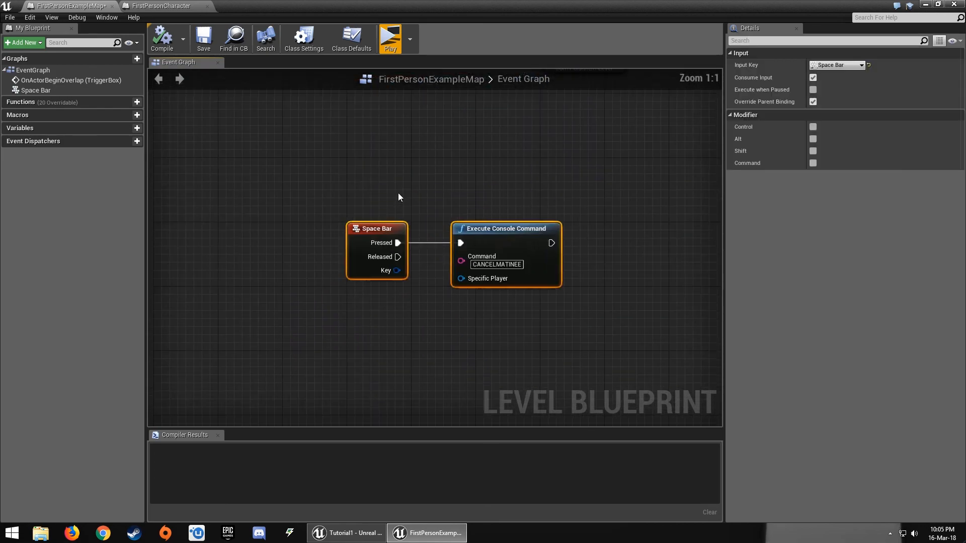
right_click_drag(626, 370, 540, 300)
scroll(540, 299, "down", 3)
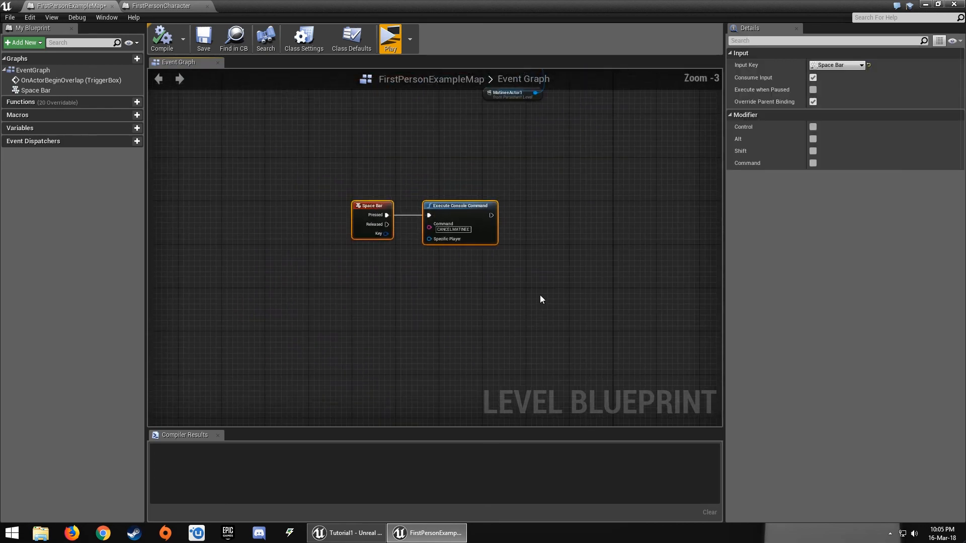
- Return to the level editor, deselect the Matinee actor and look around the level in the perspective viewport
left_click(927, 4)
left_click(233, 151)
right_click_drag(234, 151, 544, 176)
key("Escape")
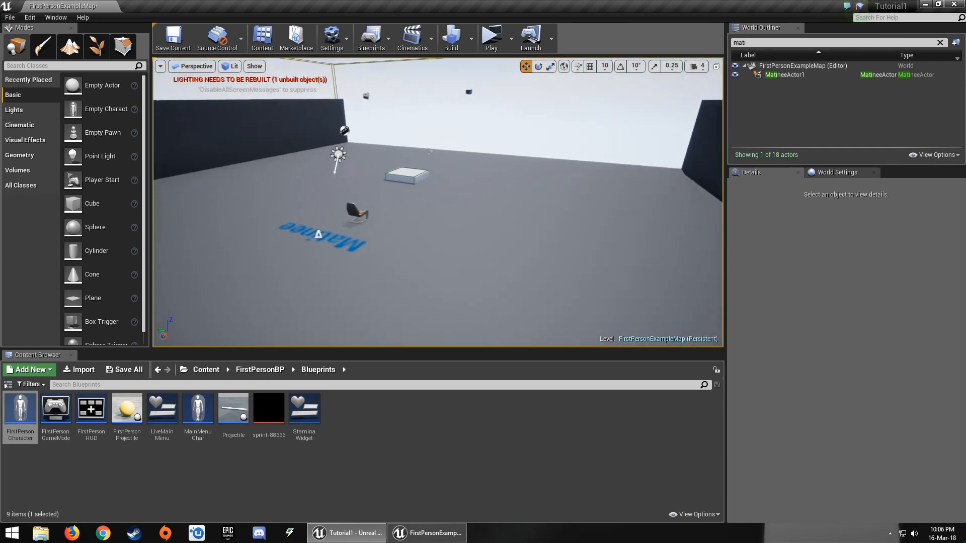
right_click_drag(434, 152, 68, 142)
right_click_drag(478, 149, 113, 156)
right_click_drag(623, 156, 525, 157)
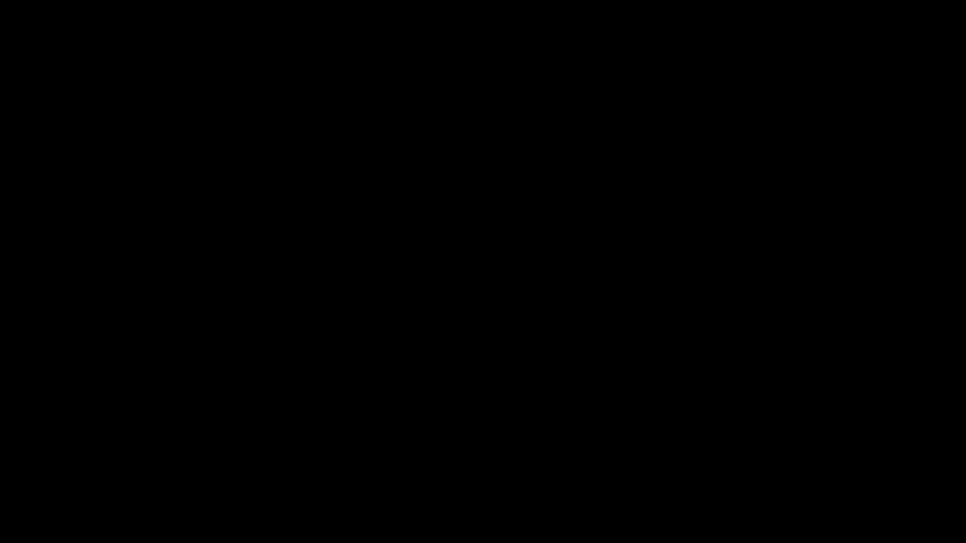